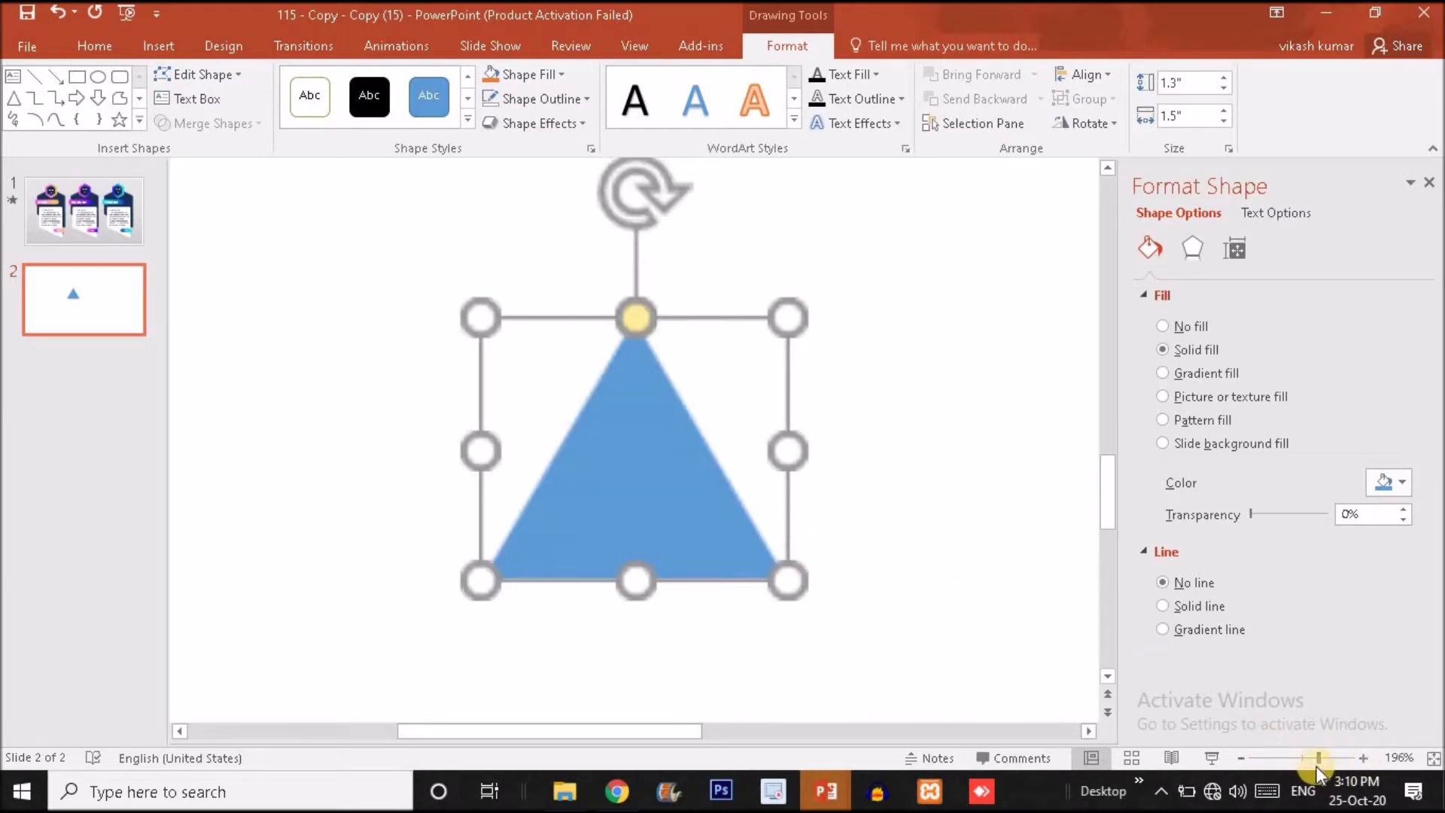
# Duplicate the triangle, flip the copy vertically, and fit it against the original's right side to form a parallelogram.
pyautogui.click(1307, 756)
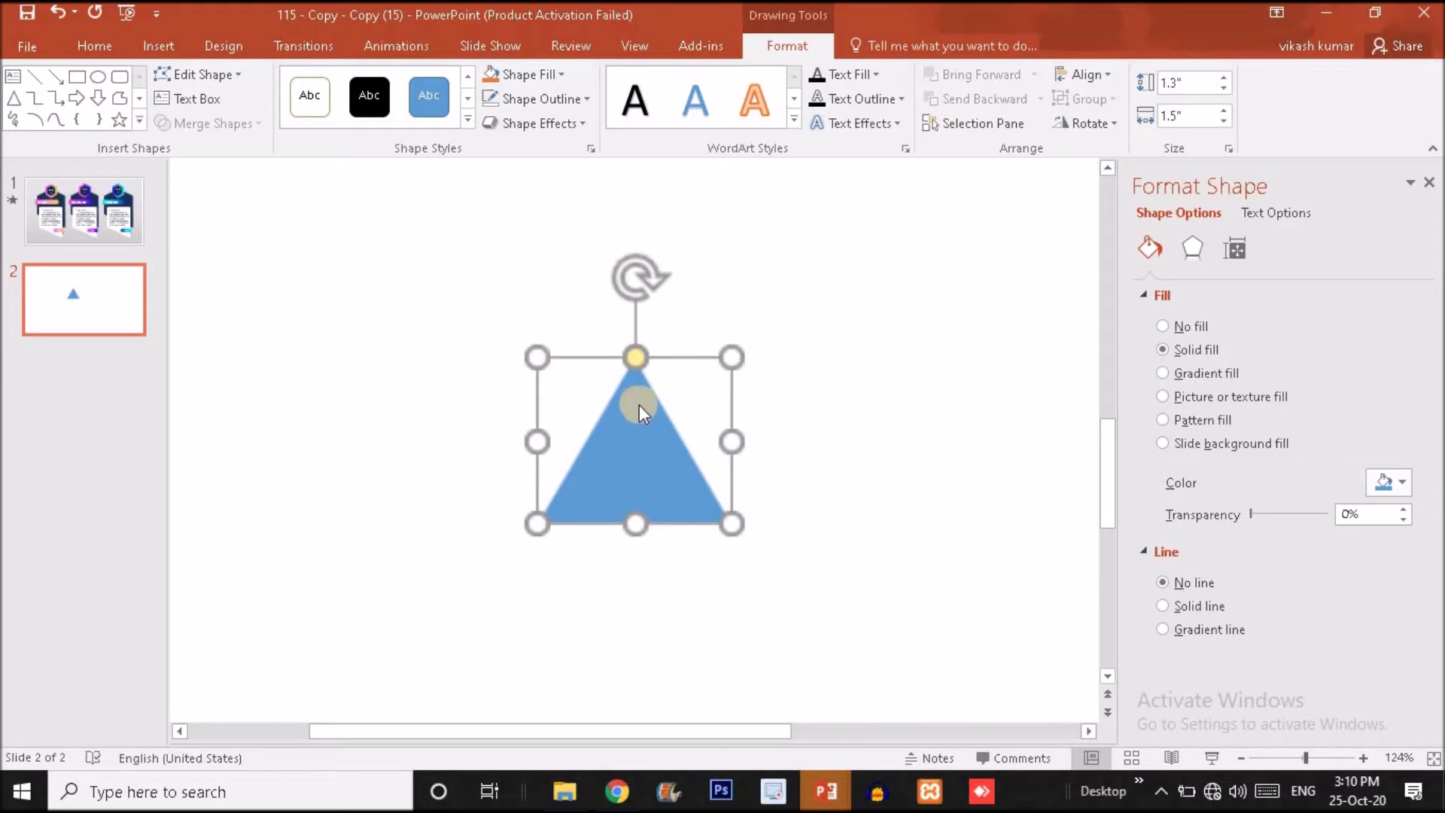
pyautogui.click(638, 430)
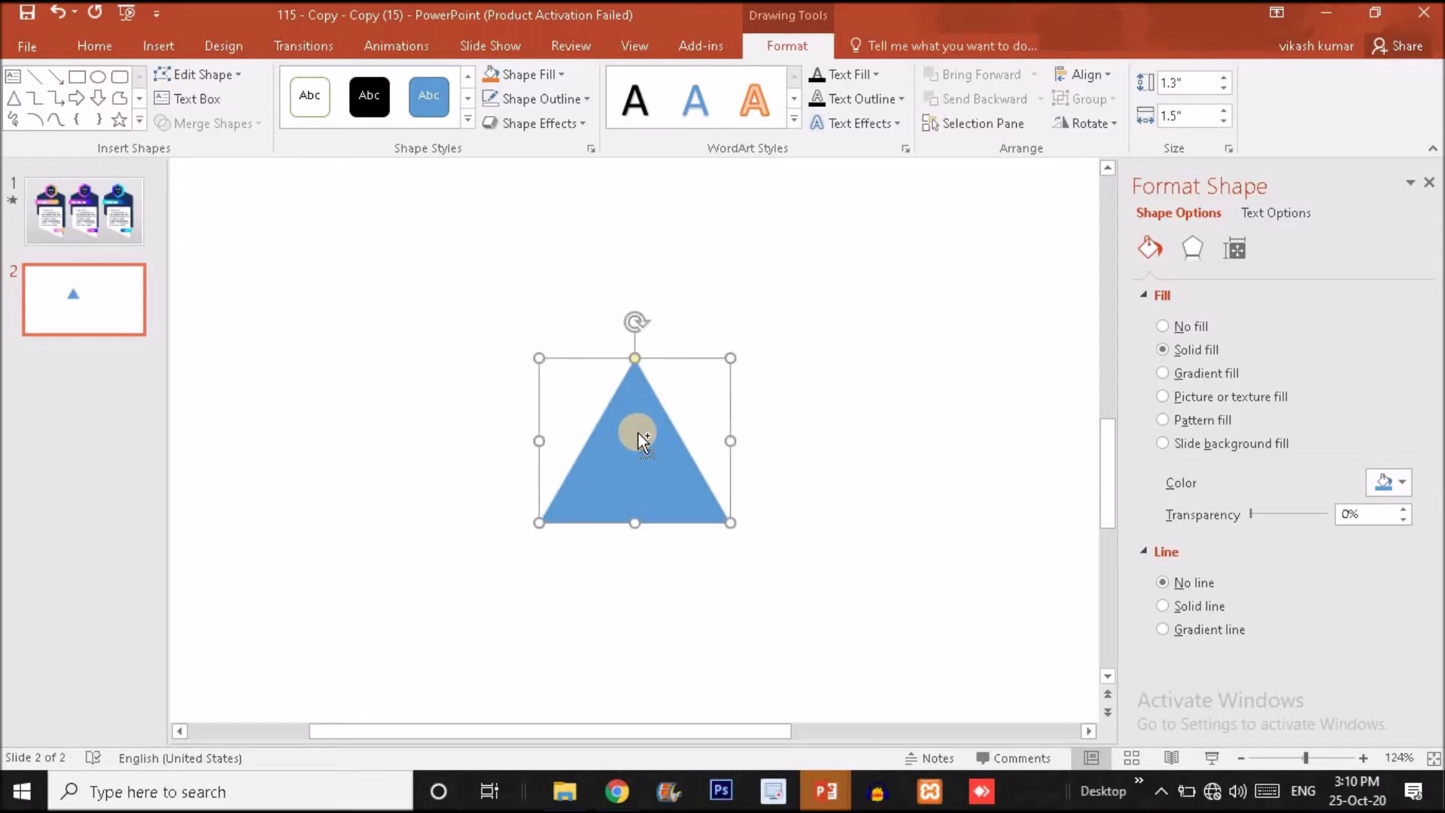
pyautogui.moveTo(639, 432); pyautogui.dragTo(814, 425)
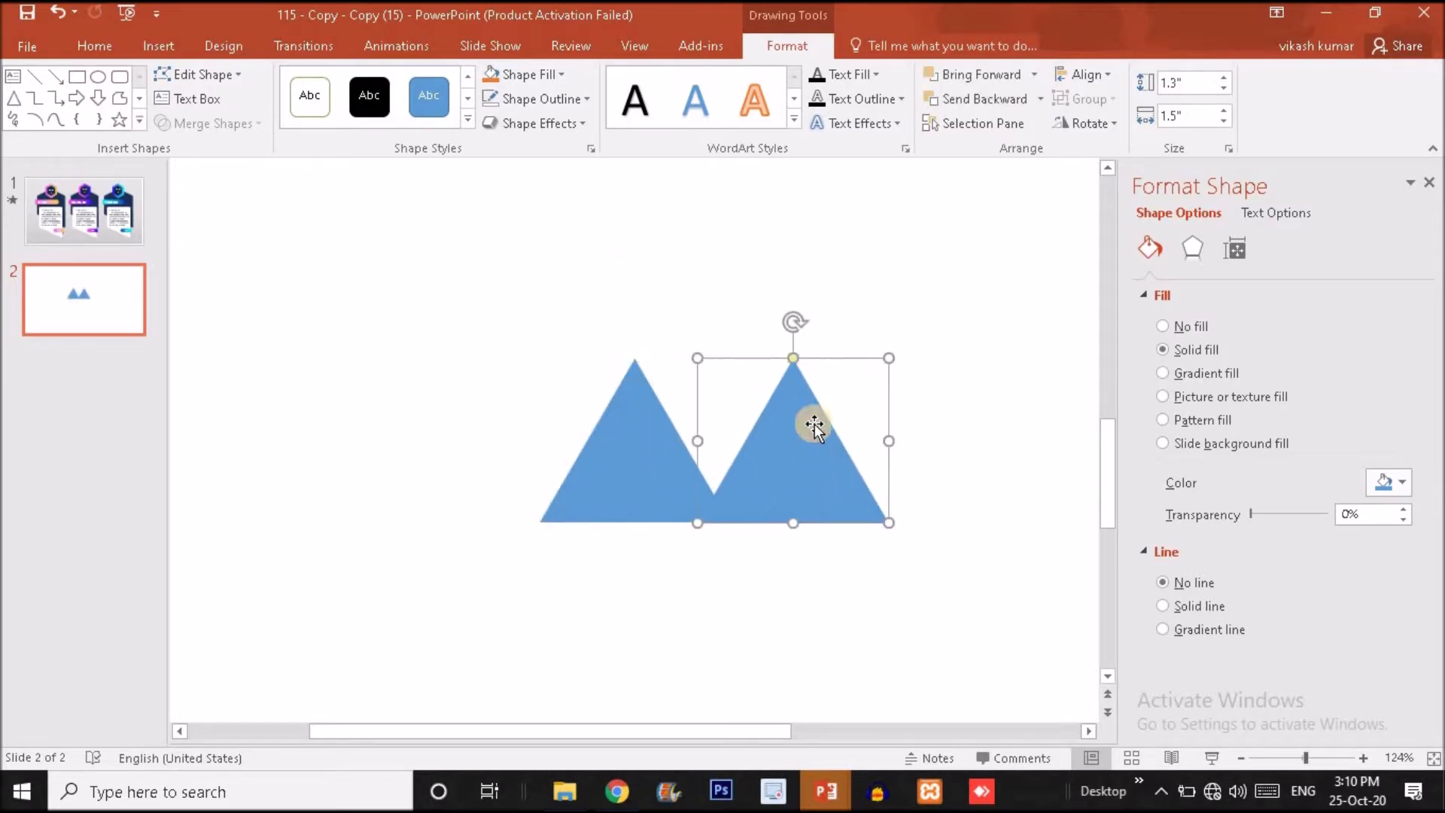
pyautogui.click(1090, 81)
pyautogui.click(953, 188)
pyautogui.click(1100, 126)
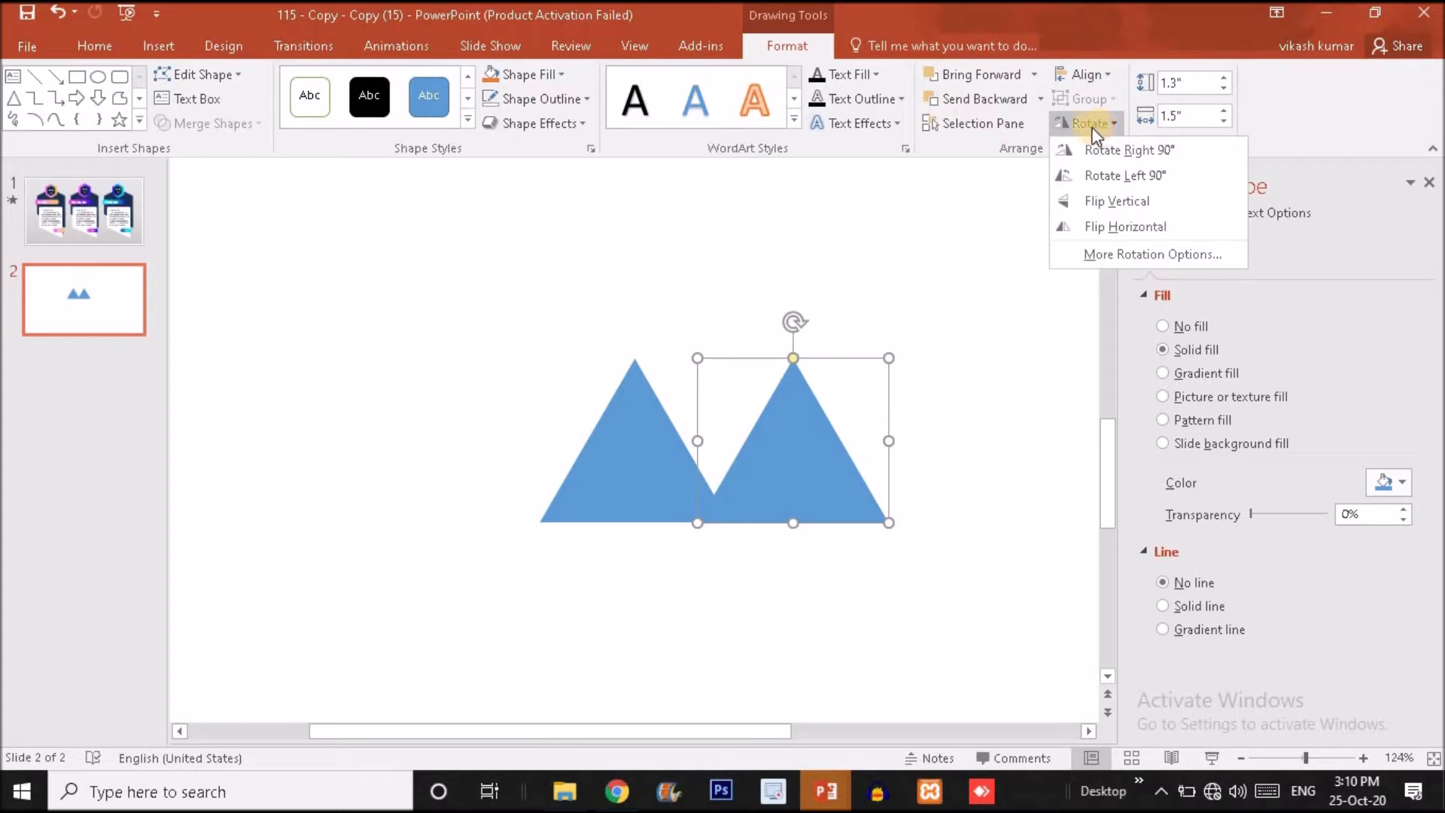
pyautogui.click(1119, 200)
pyautogui.moveTo(779, 406); pyautogui.dragTo(719, 406)
# Copy the upright triangle to the other side of the flipped one and union all three into a trapezoid.
pyautogui.click(576, 491)
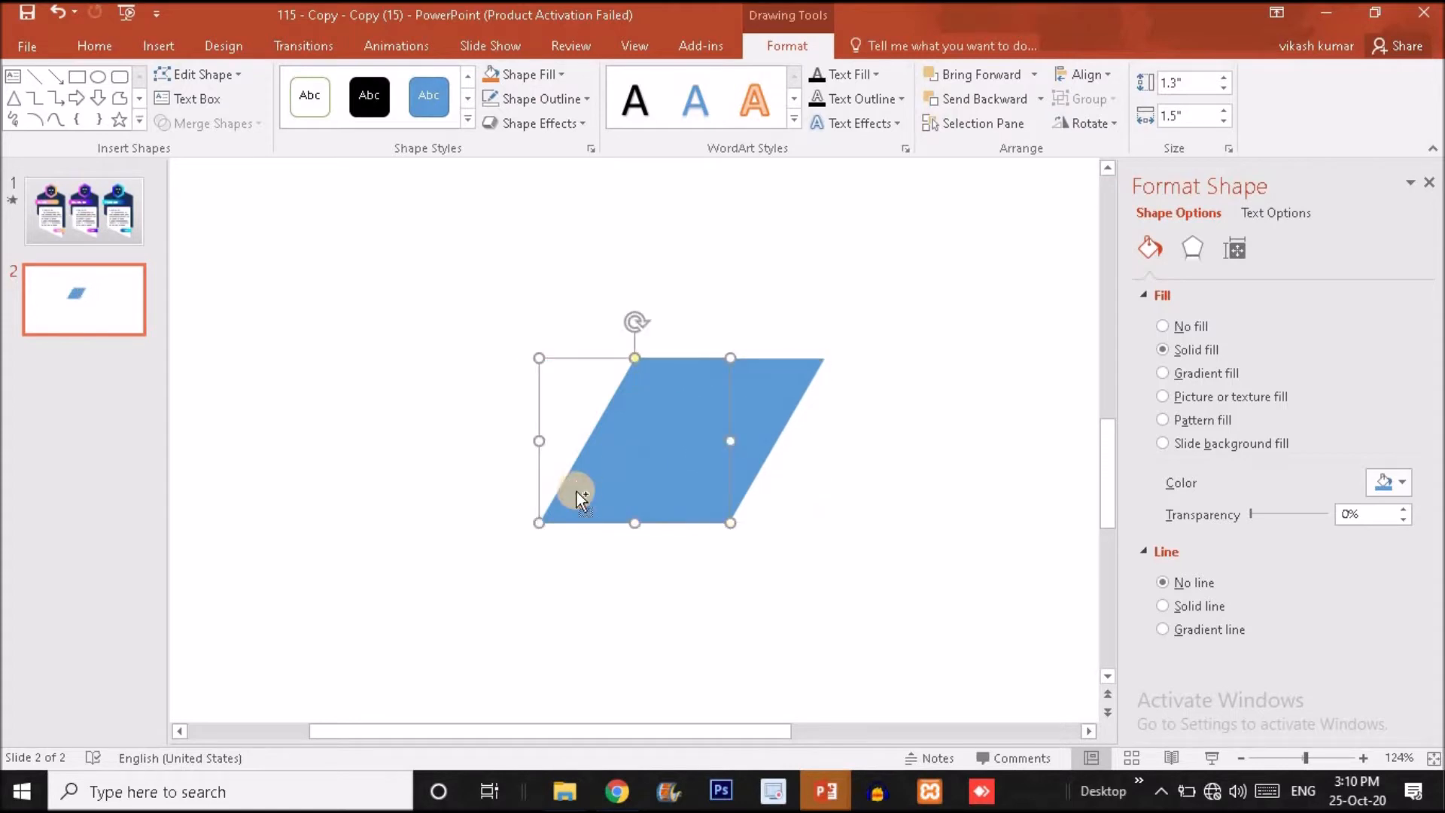
pyautogui.moveTo(576, 490); pyautogui.dragTo(831, 481)
pyautogui.click(976, 308)
pyautogui.moveTo(506, 295)
pyautogui.mouseDown()
pyautogui.moveTo(939, 568)
pyautogui.moveTo(1002, 632)
pyautogui.mouseUp()
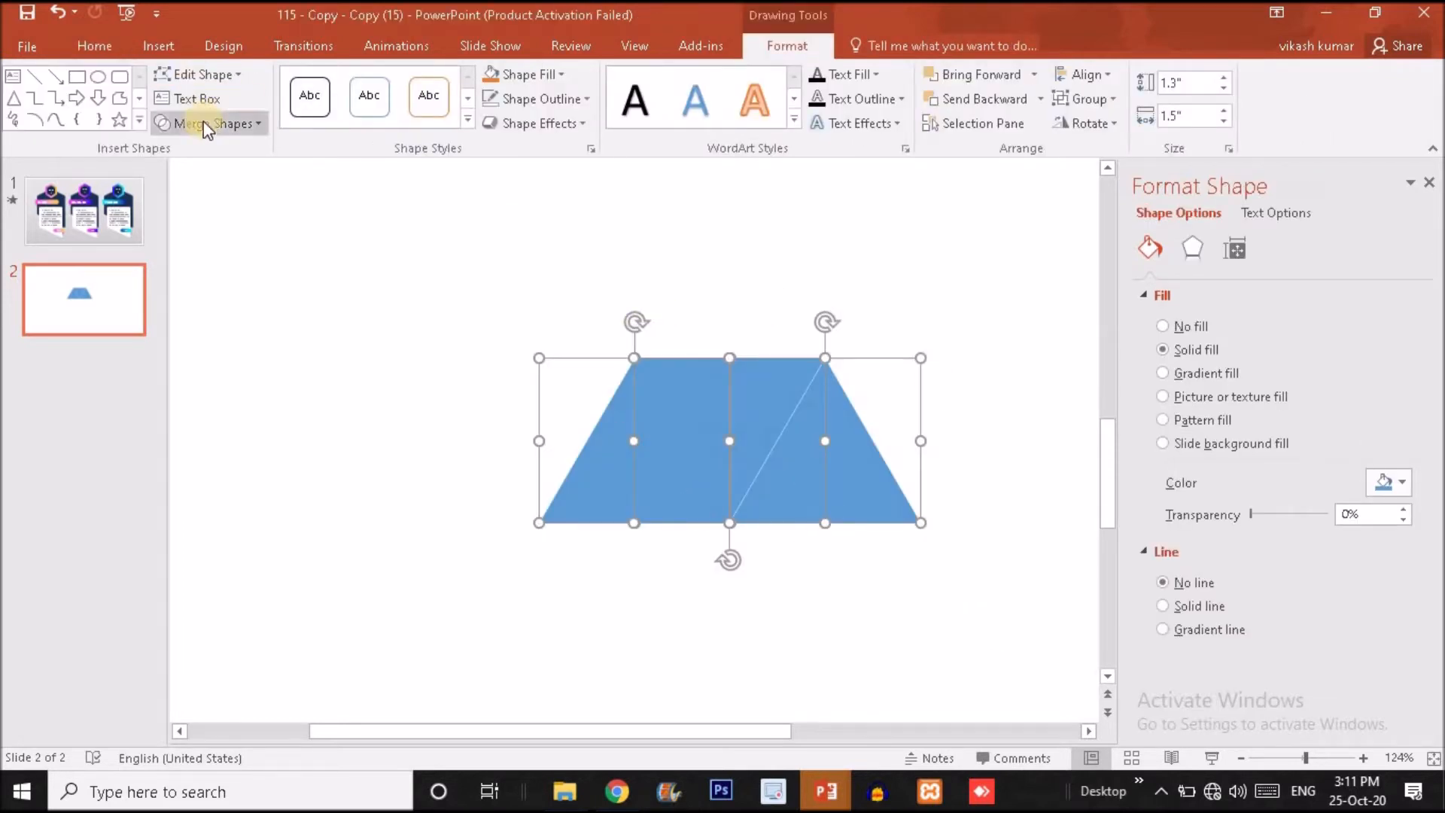
pyautogui.click(222, 122)
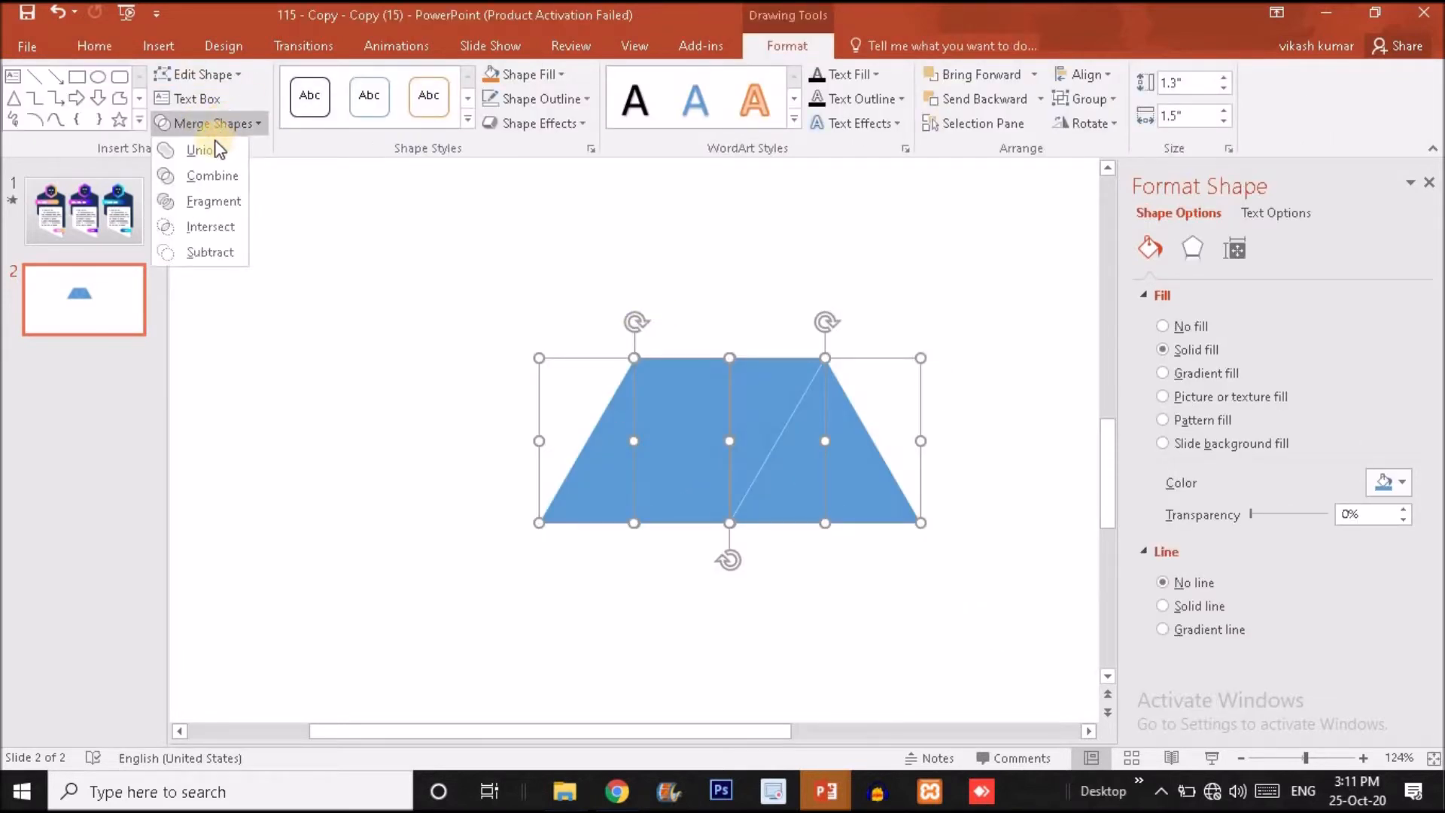
pyautogui.click(209, 149)
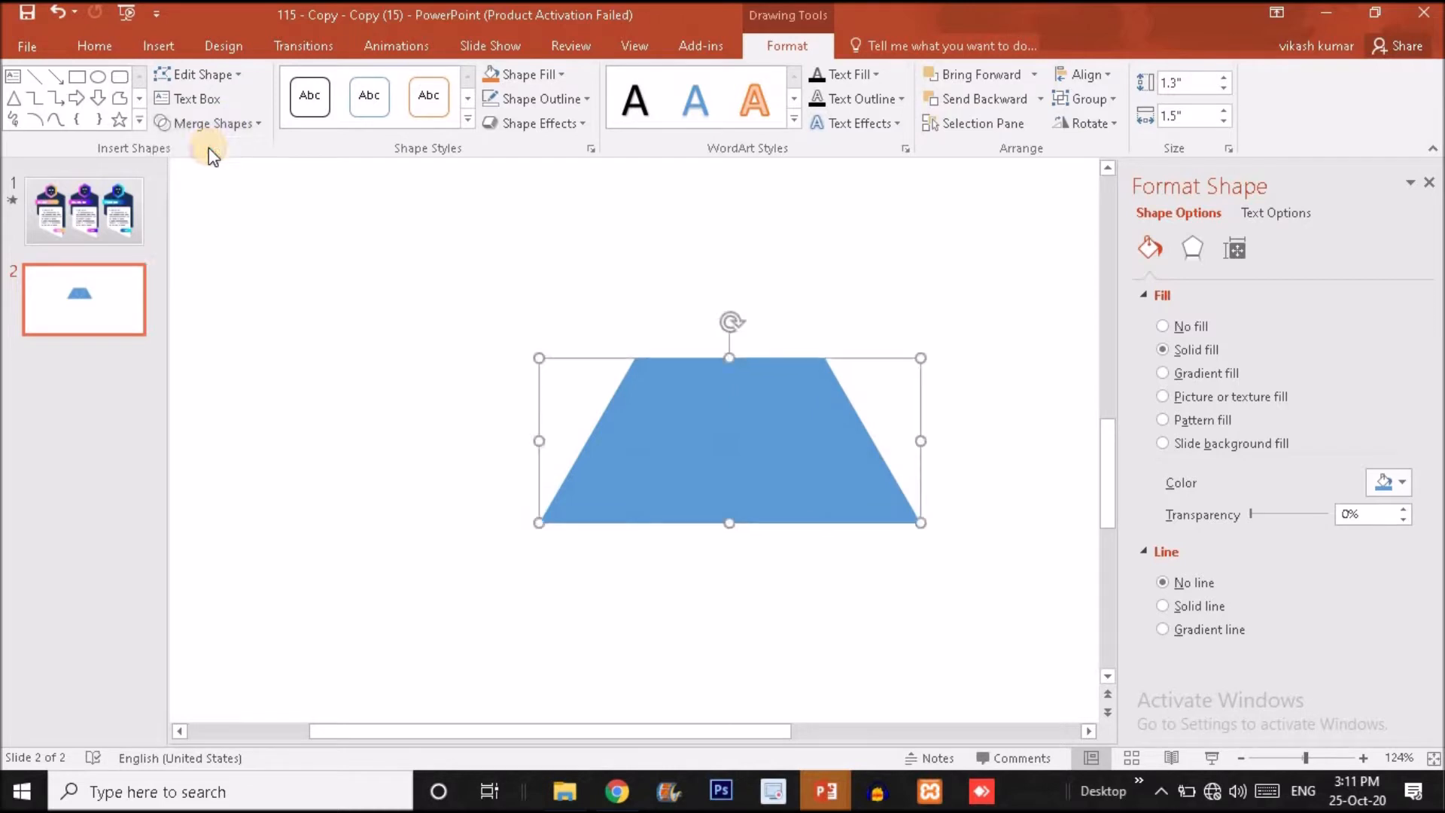
# Shift the trapezoid up and to the left, then place a vertically flipped copy directly against its lower edge.
pyautogui.moveTo(796, 457); pyautogui.dragTo(664, 515)
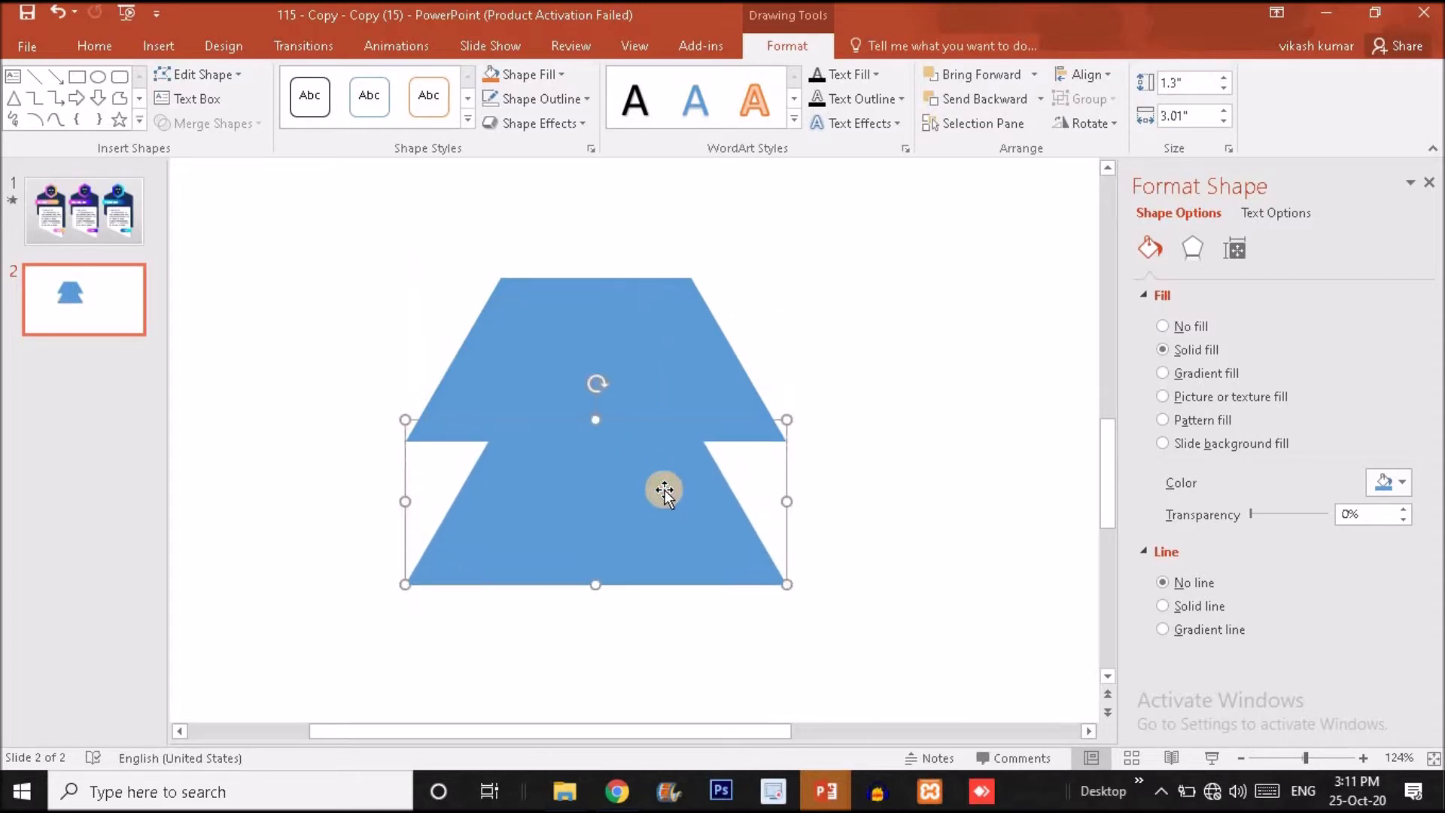
pyautogui.click(1099, 115)
pyautogui.click(1118, 199)
pyautogui.moveTo(549, 463); pyautogui.dragTo(549, 484)
# Merge the two mirrored trapezoids with Union into a single hexagon.
pyautogui.moveTo(347, 190); pyautogui.dragTo(860, 665)
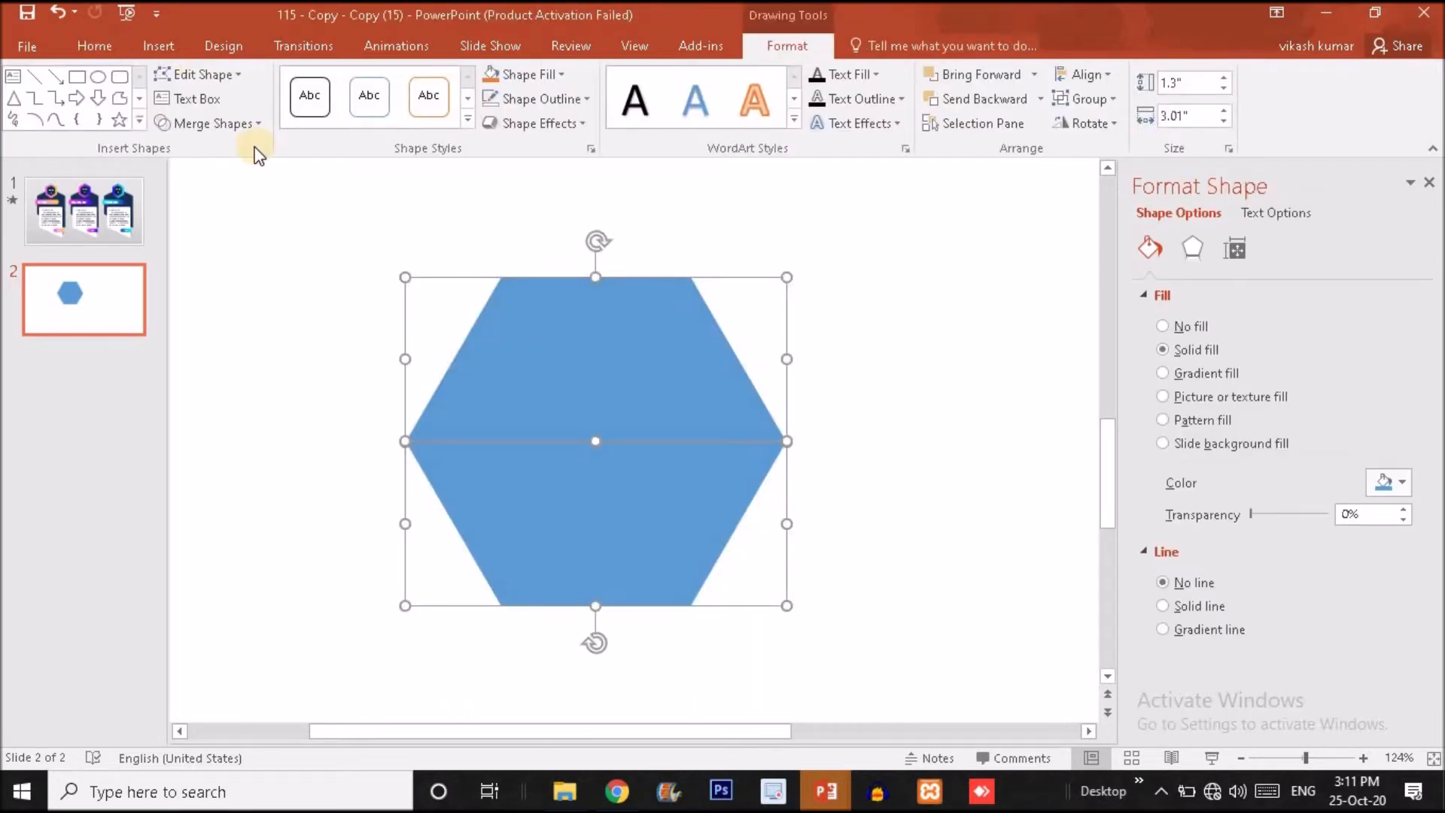
pyautogui.click(232, 127)
pyautogui.click(205, 150)
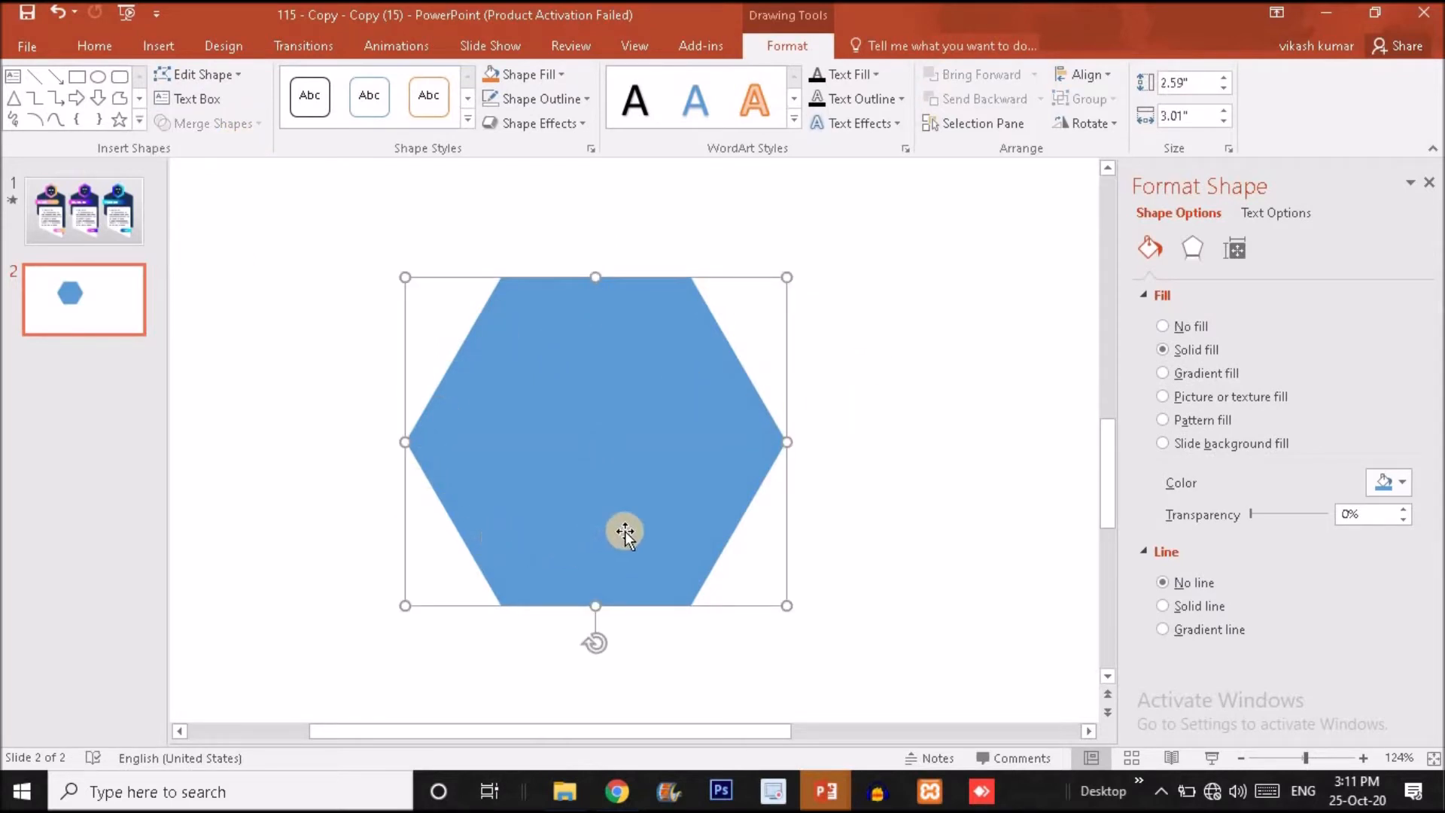
pyautogui.click(904, 382)
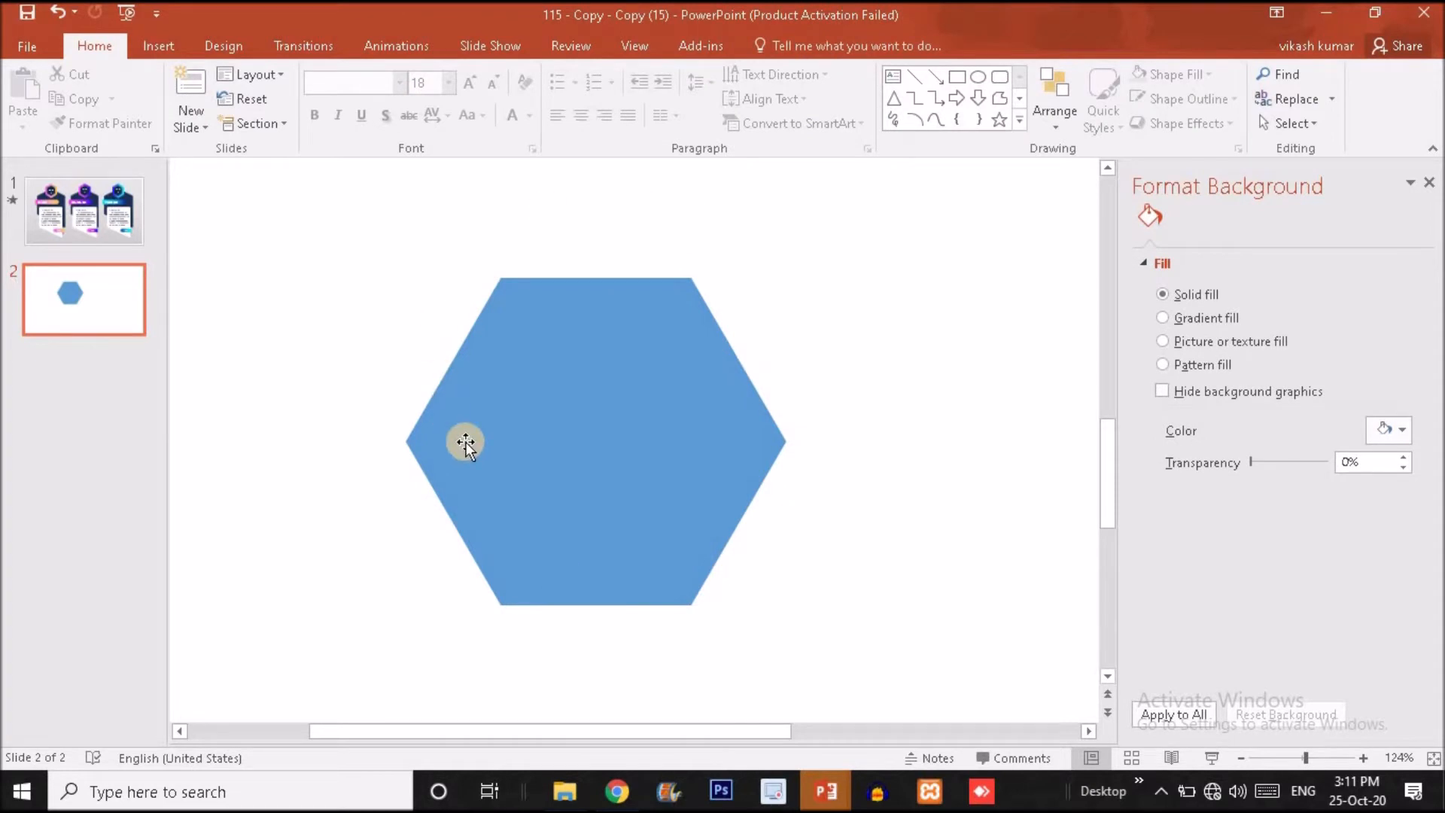
pyautogui.click(157, 48)
pyautogui.click(354, 113)
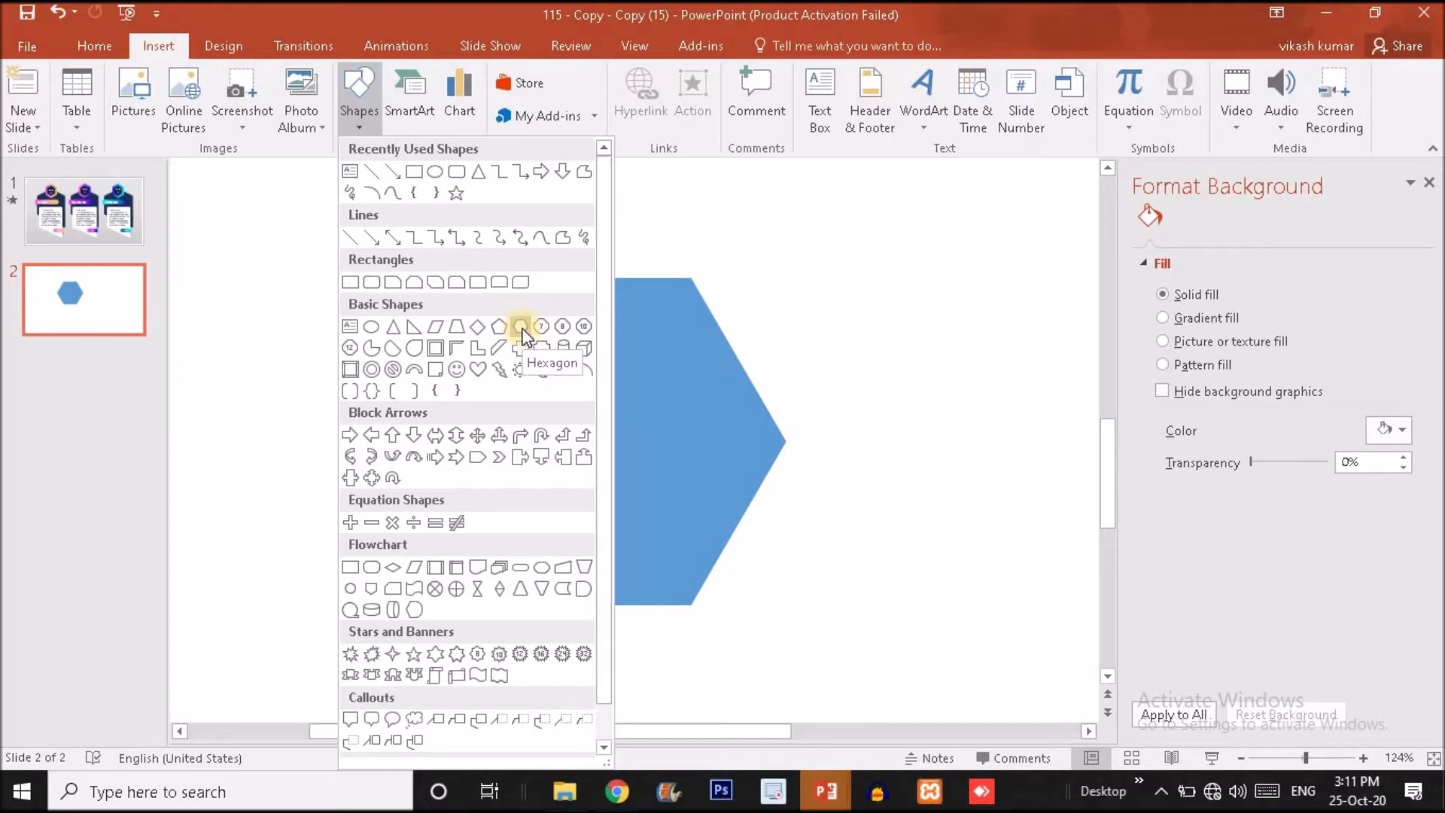
pyautogui.click(769, 301)
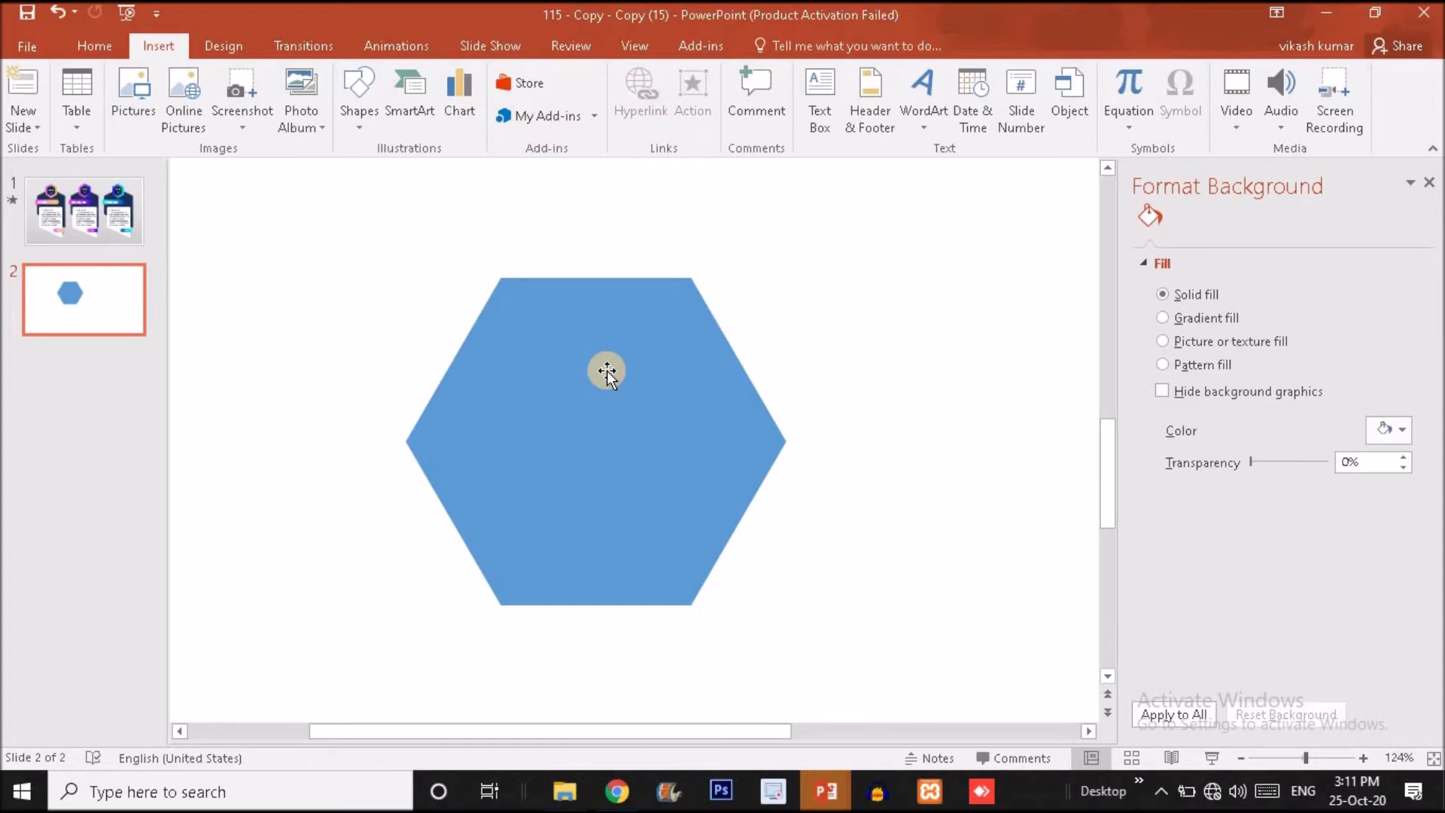
# Rotate the hexagon right 90° and shrink it proportionally about its centre.
pyautogui.click(661, 382)
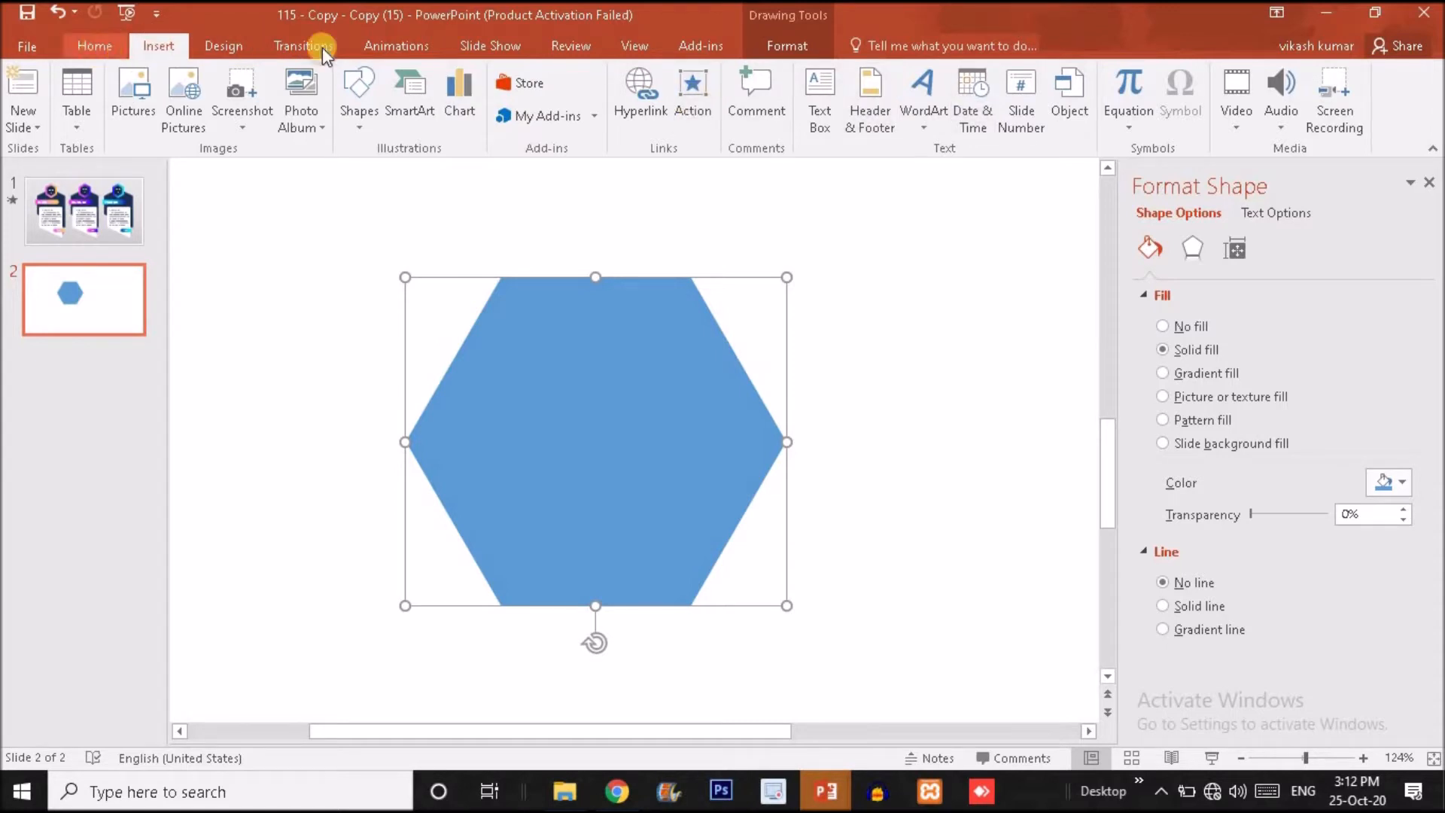
pyautogui.click(95, 47)
pyautogui.click(1046, 105)
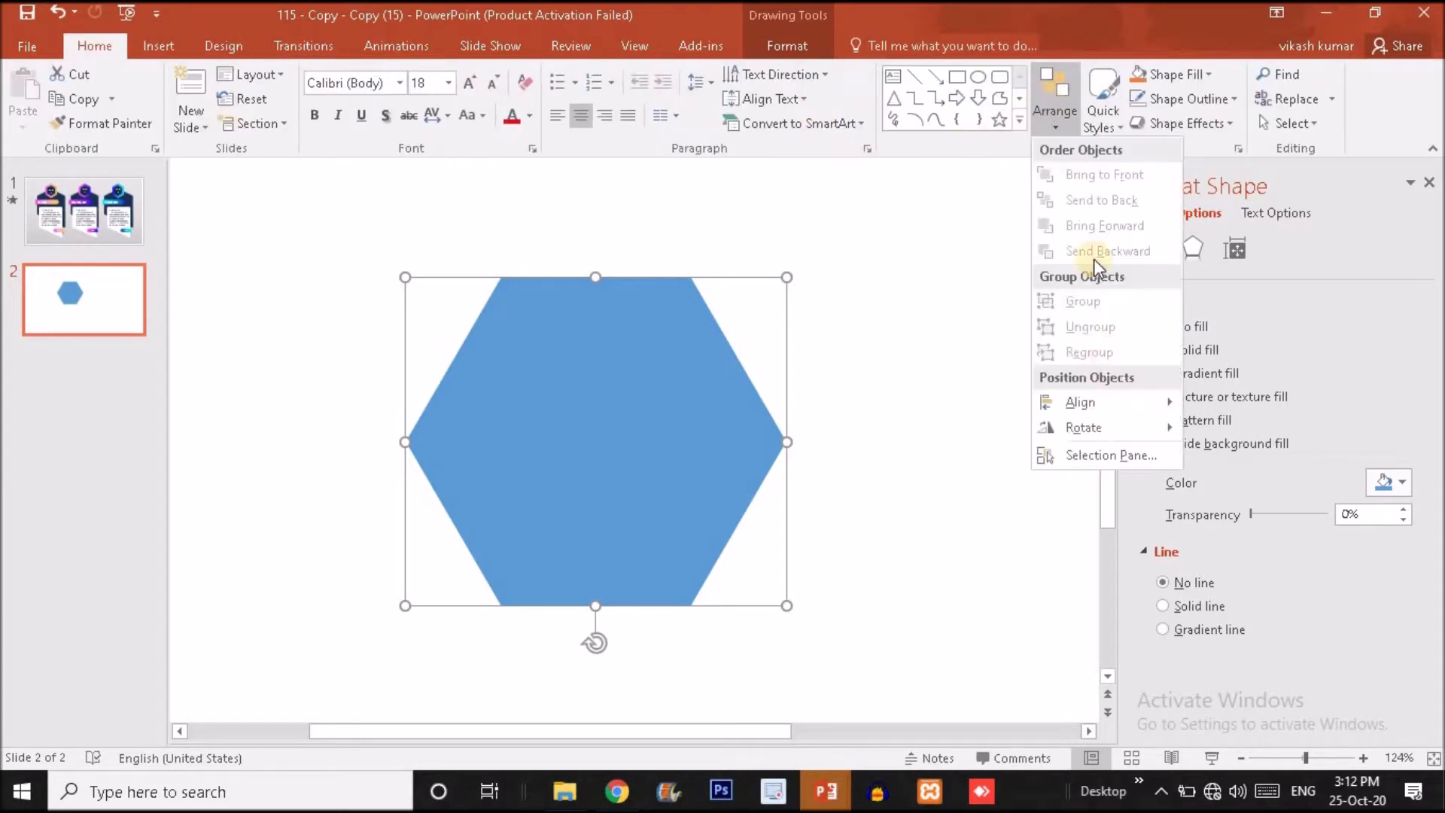
pyautogui.moveTo(1126, 433)
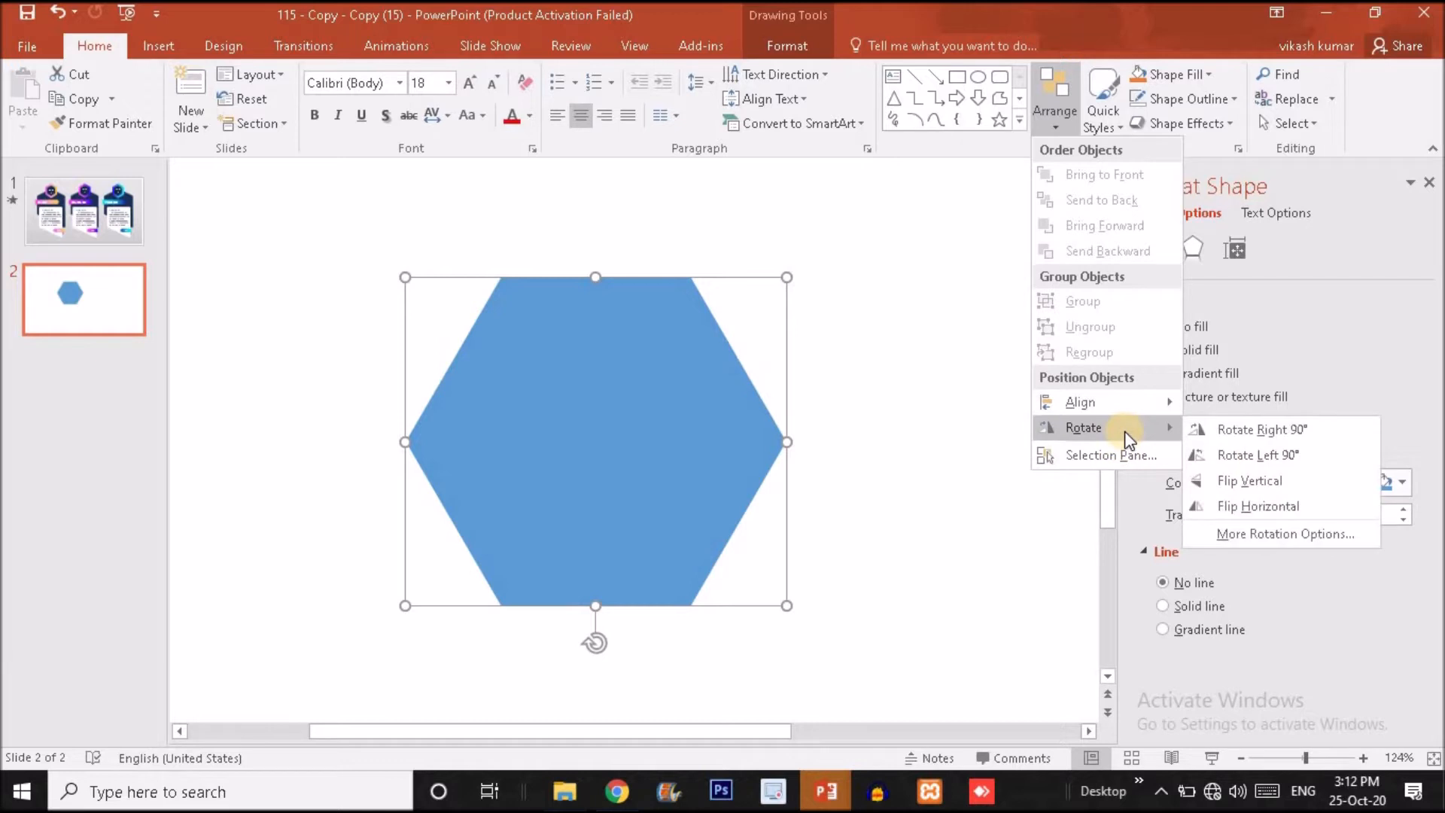
pyautogui.click(1220, 430)
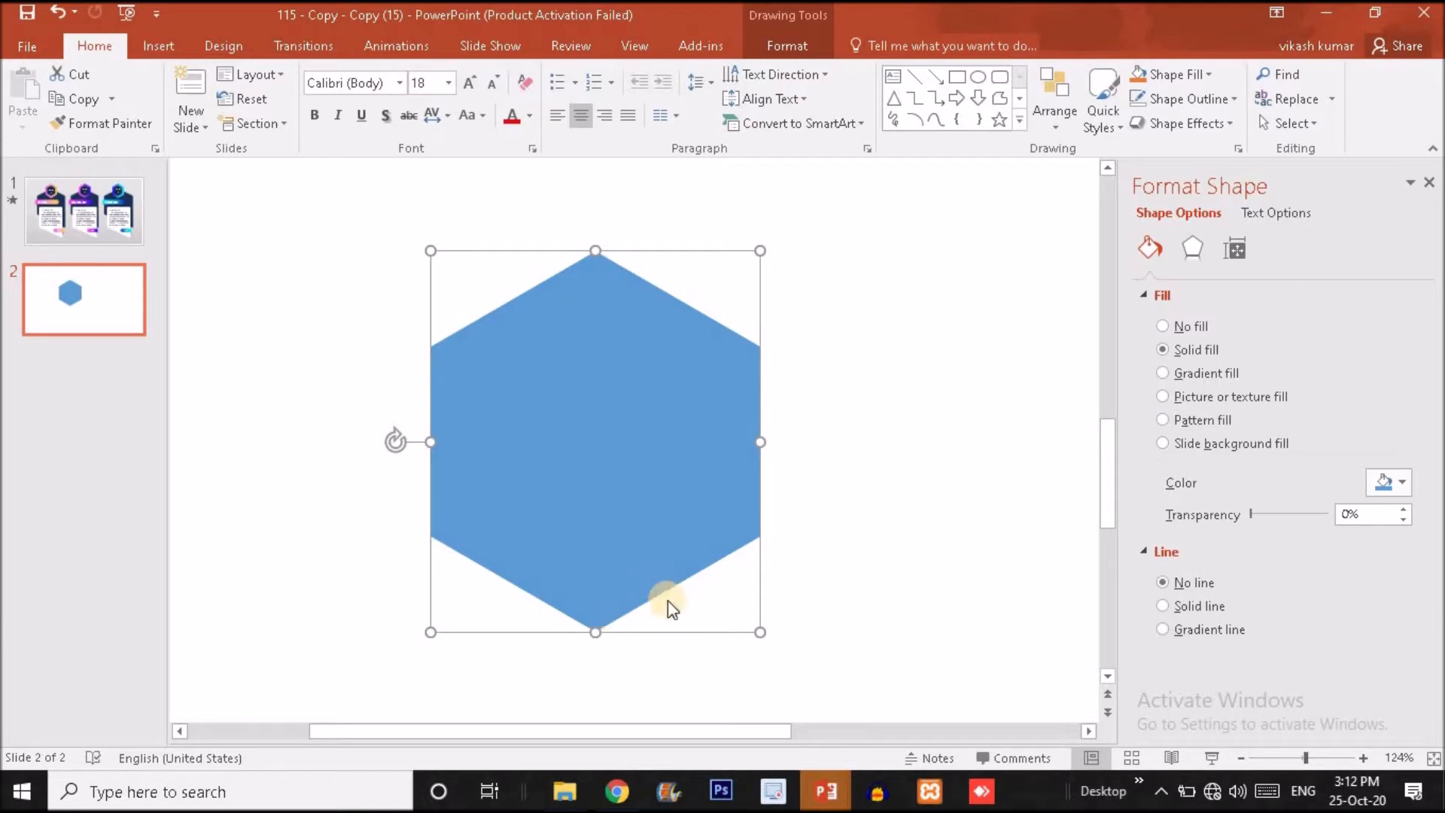
pyautogui.moveTo(757, 637); pyautogui.dragTo(708, 571)
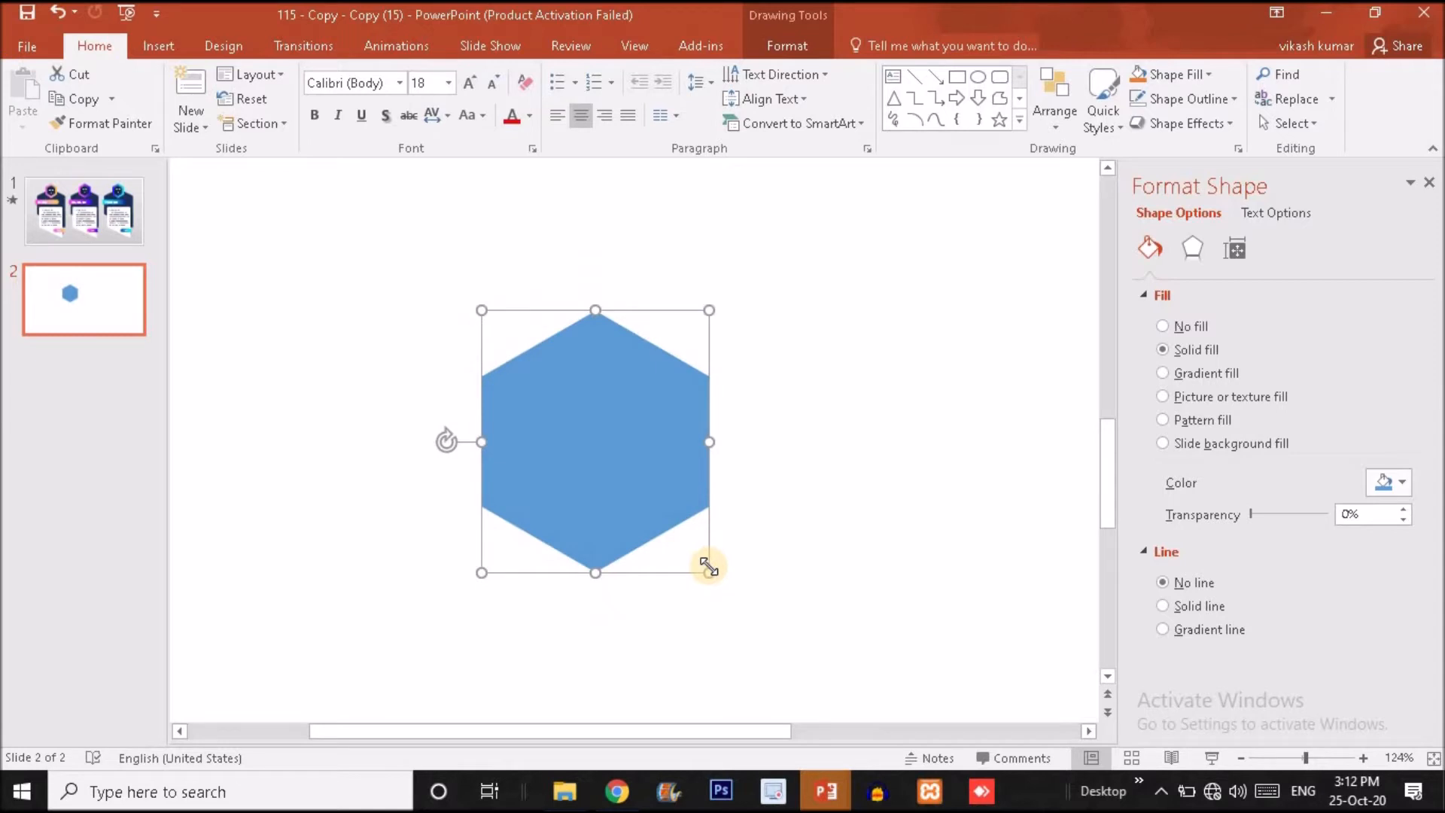
# Place a spare copy of the hexagon in the slide's upper-right corner.
pyautogui.click(1286, 759)
pyautogui.click(1276, 760)
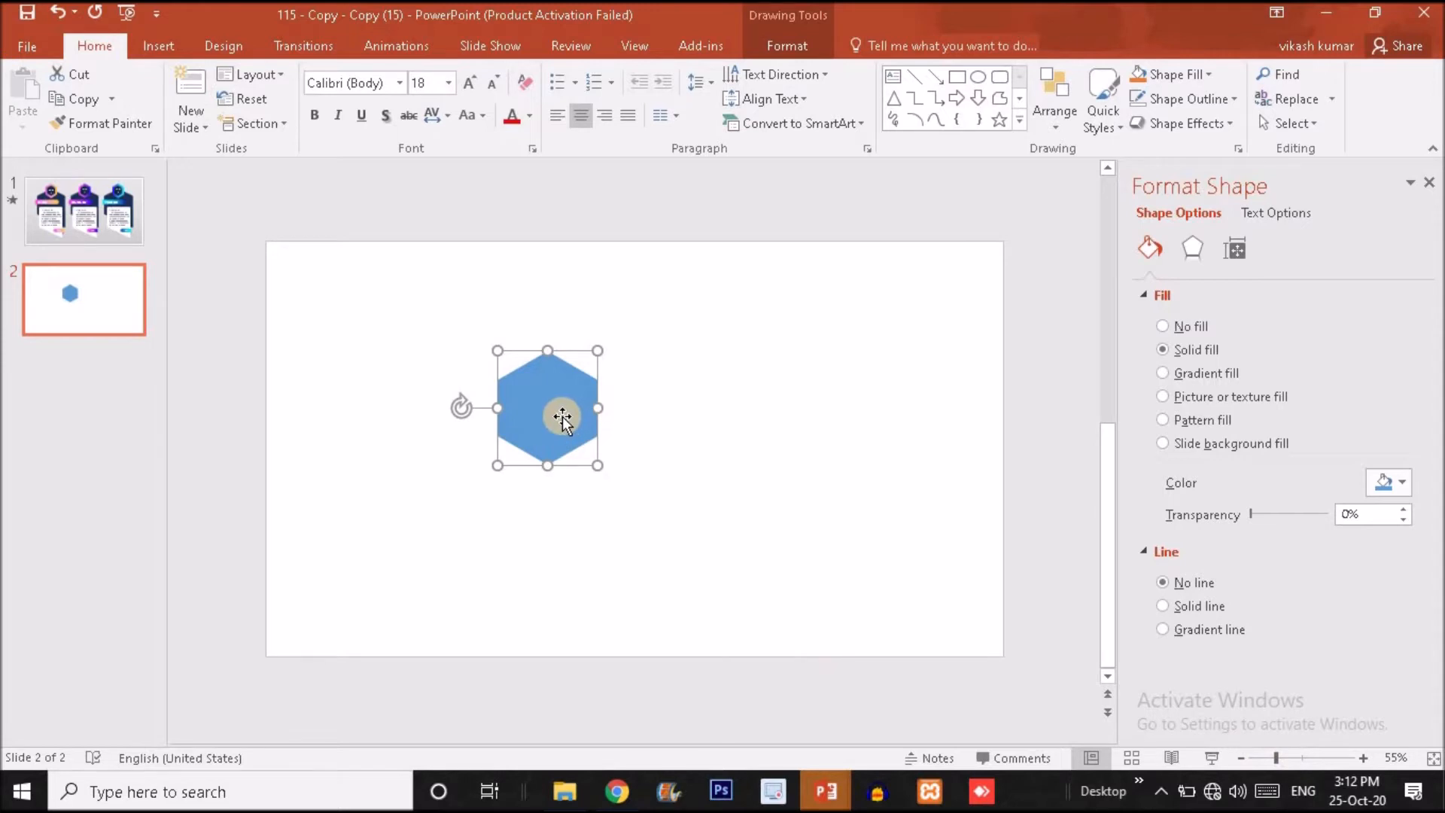
pyautogui.moveTo(566, 420); pyautogui.dragTo(947, 326)
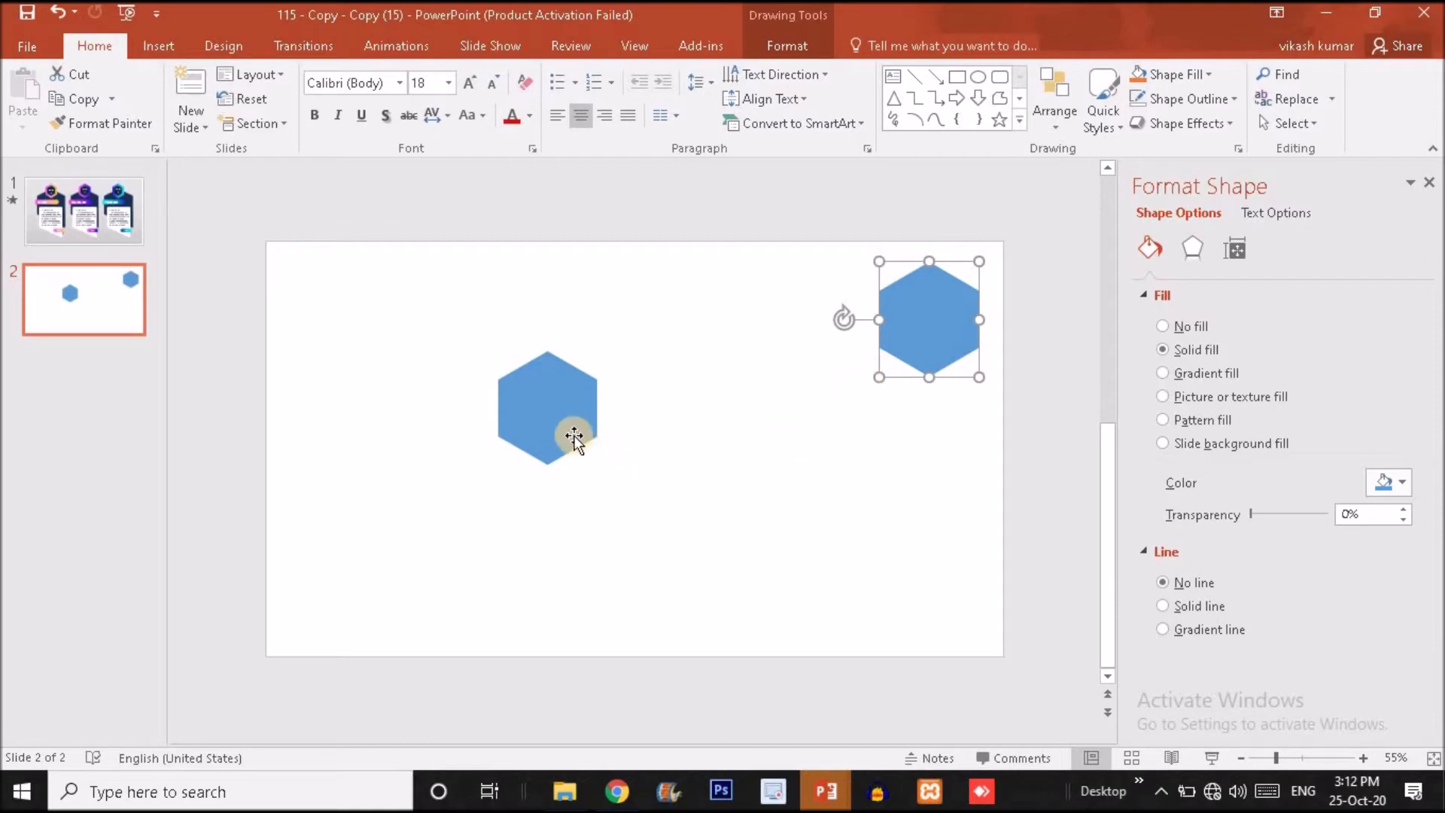
# Examine the body shape of the BASIC pricing card on slide 1 as a reference for reshaping the original hexagon.
pyautogui.click(573, 437)
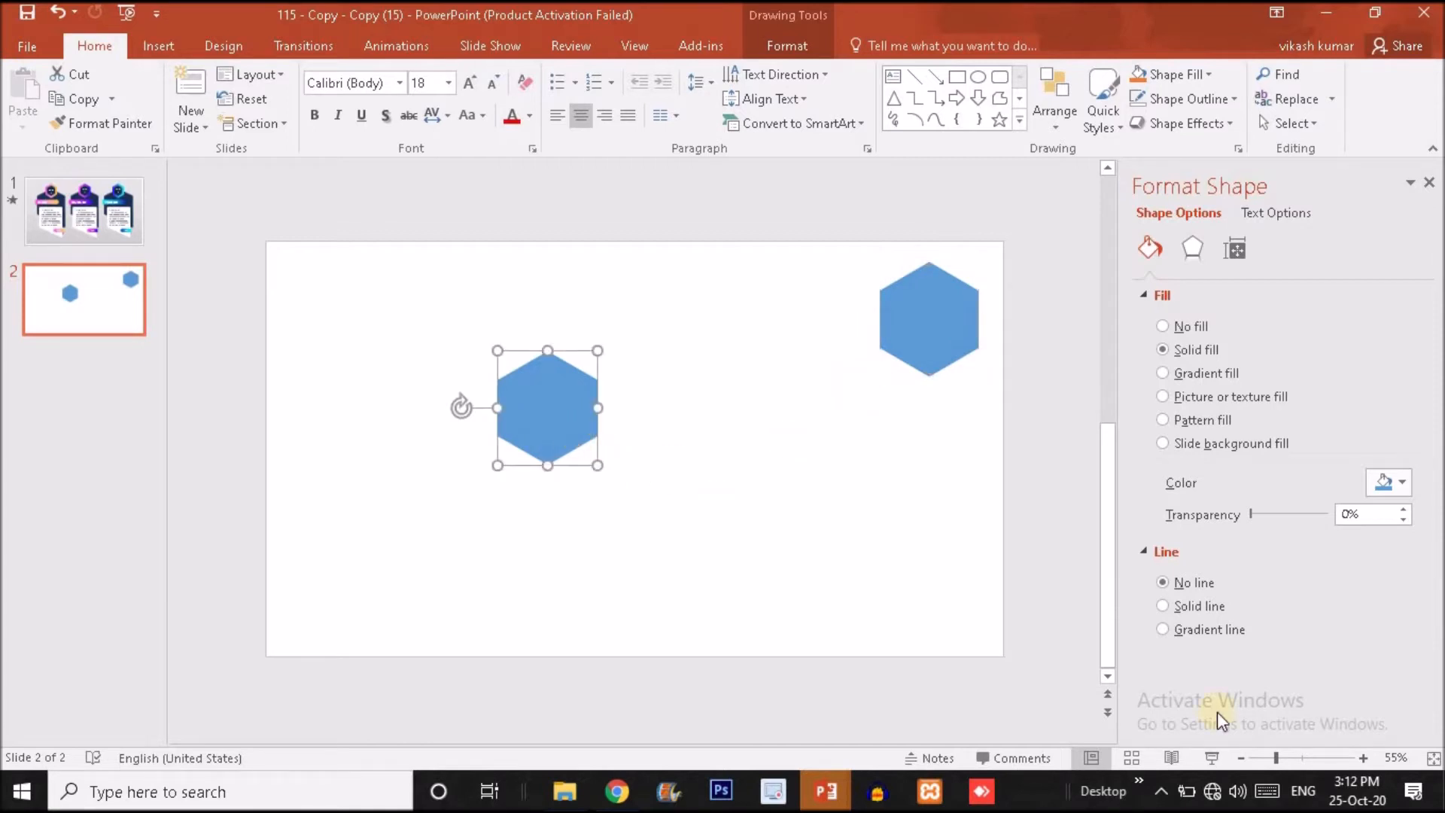
pyautogui.click(1312, 756)
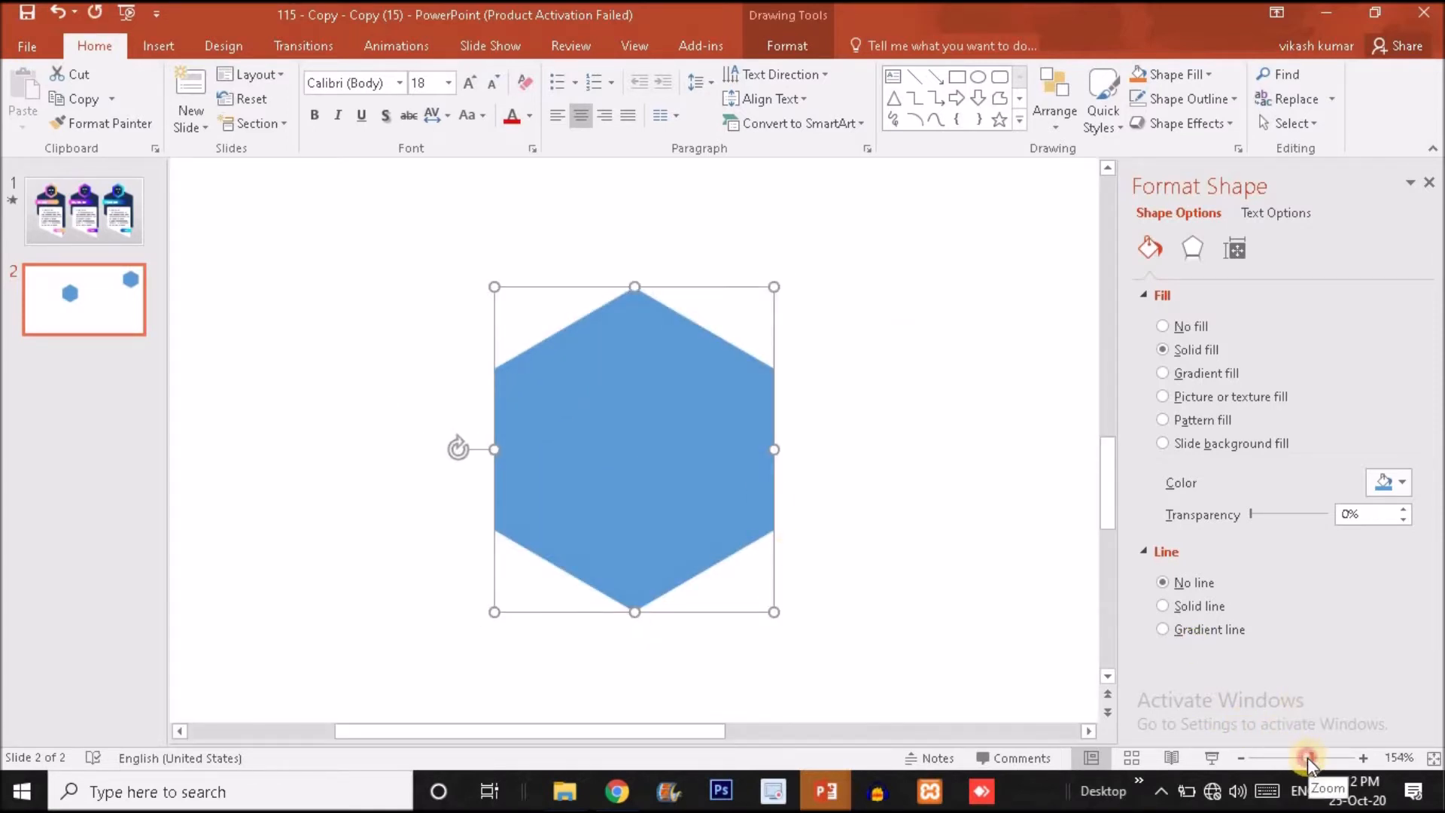
pyautogui.moveTo(1308, 757); pyautogui.dragTo(1297, 757)
pyautogui.click(111, 233)
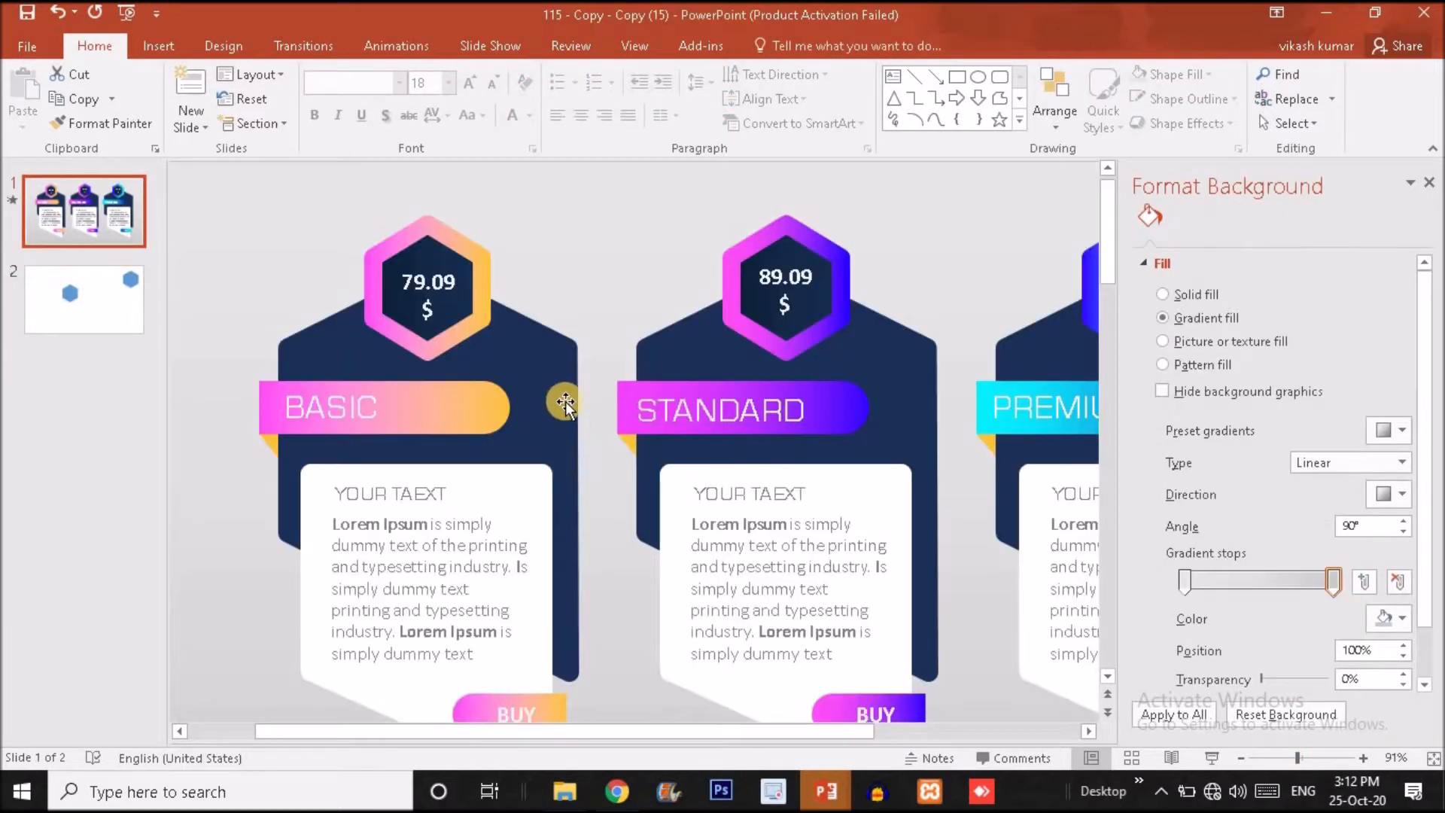
pyautogui.click(566, 404)
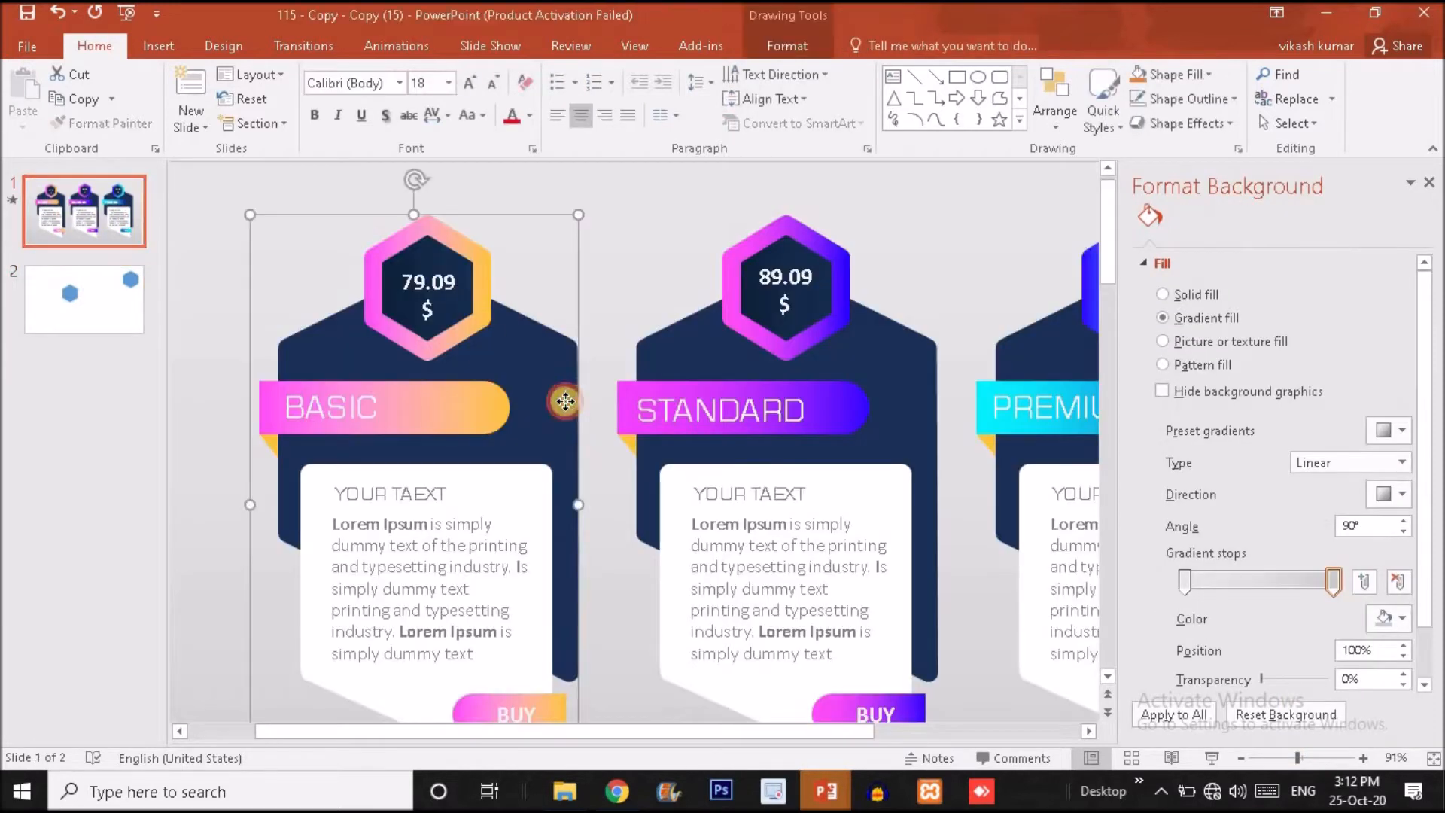
pyautogui.moveTo(561, 400)
pyautogui.mouseDown()
pyautogui.moveTo(584, 359)
pyautogui.moveTo(575, 373)
pyautogui.mouseUp()
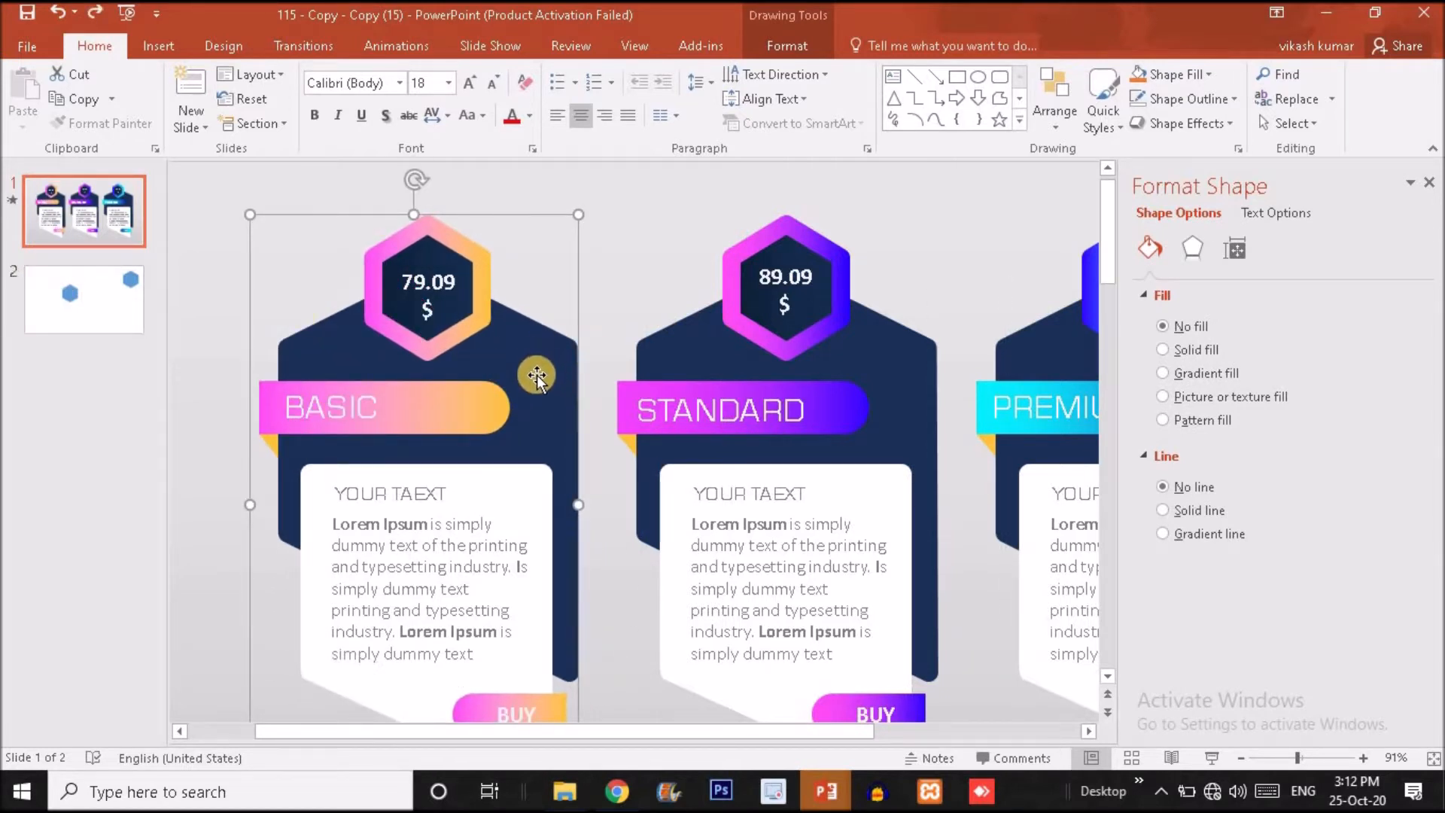
pyautogui.click(73, 290)
# Edit the original hexagon's points, pulling its lower-right vertex straight down until the slanted bottom edge forms one continuous line.
pyautogui.click(650, 435)
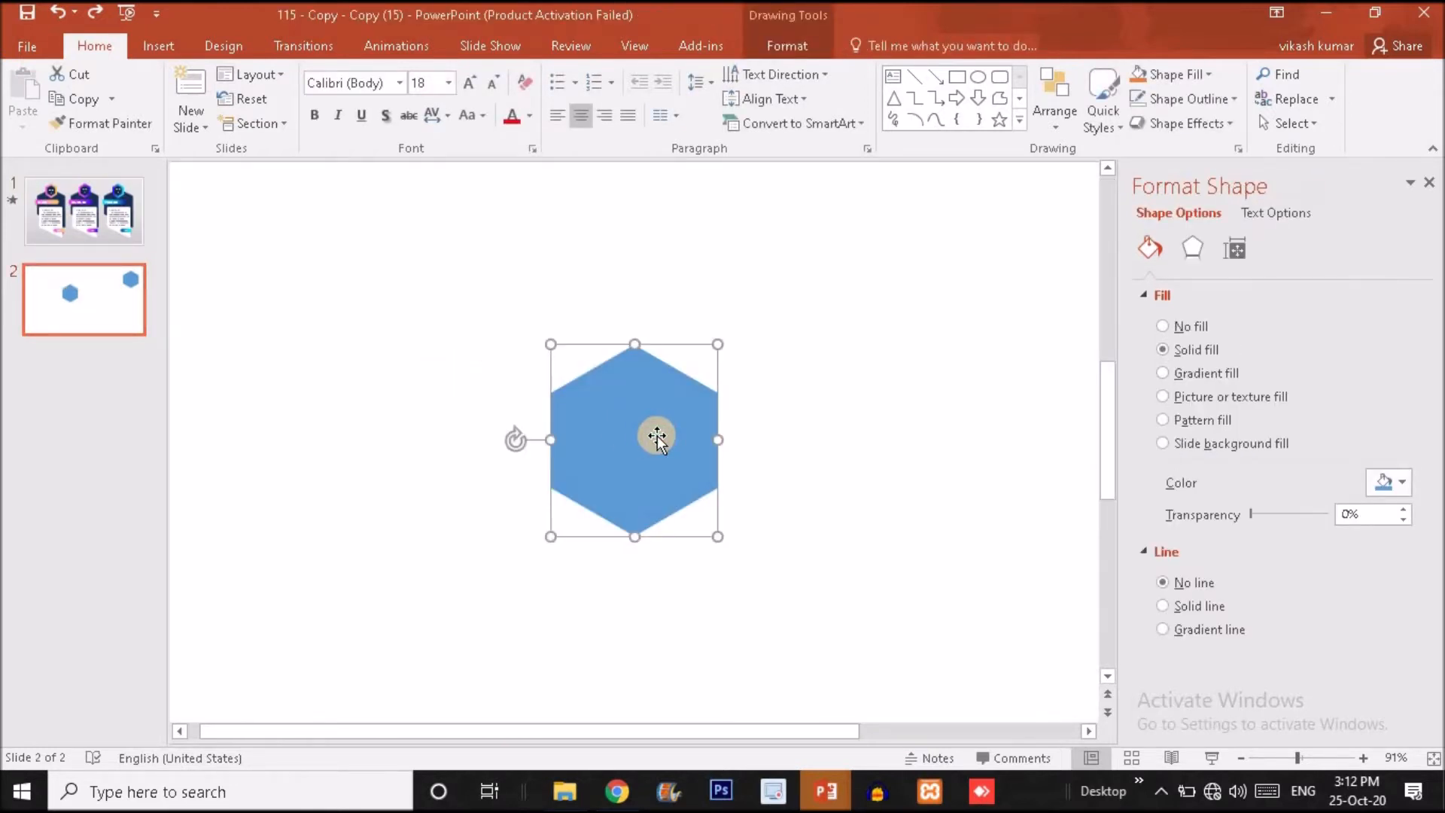
pyautogui.click(1323, 760)
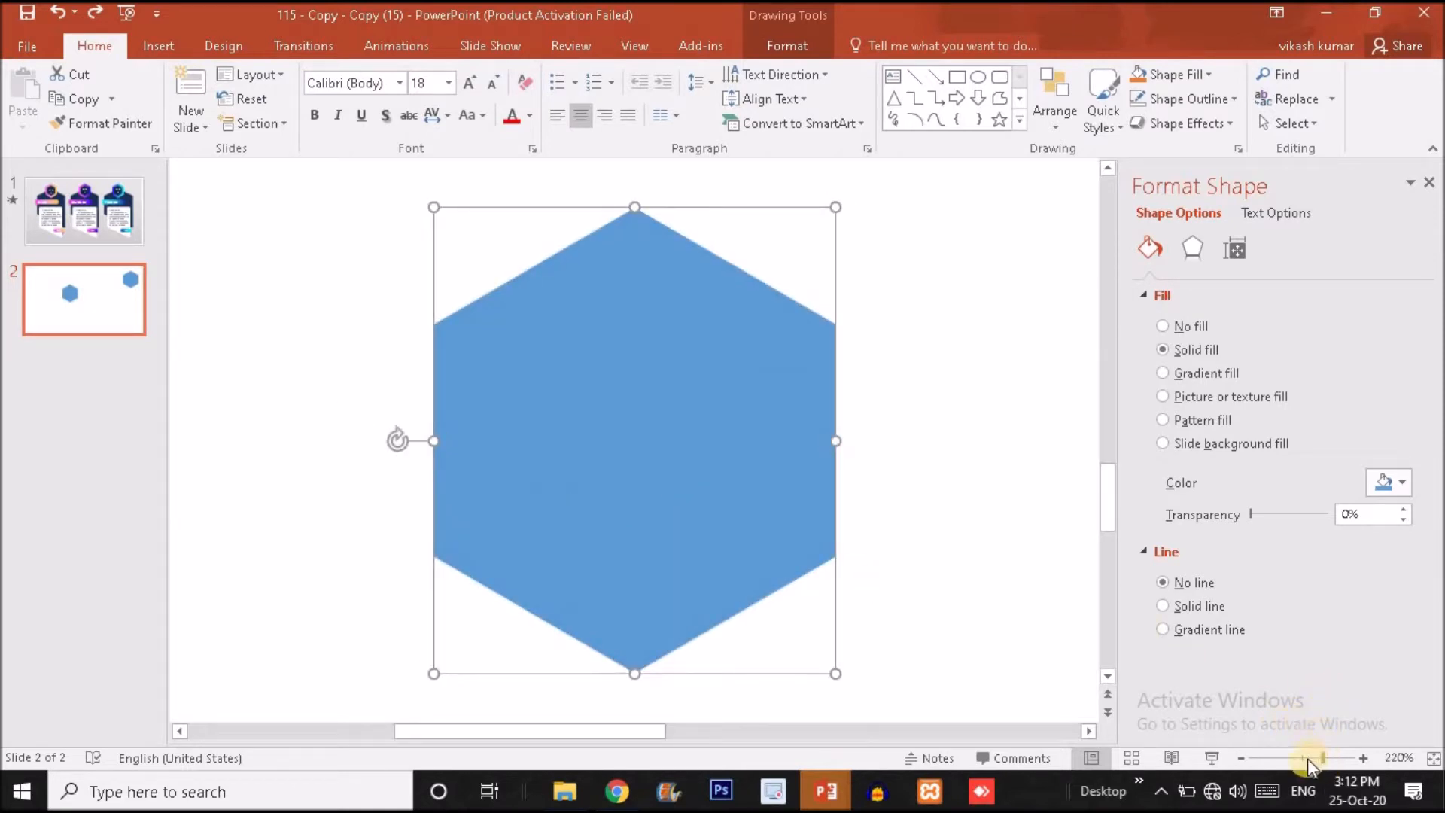
pyautogui.click(1307, 759)
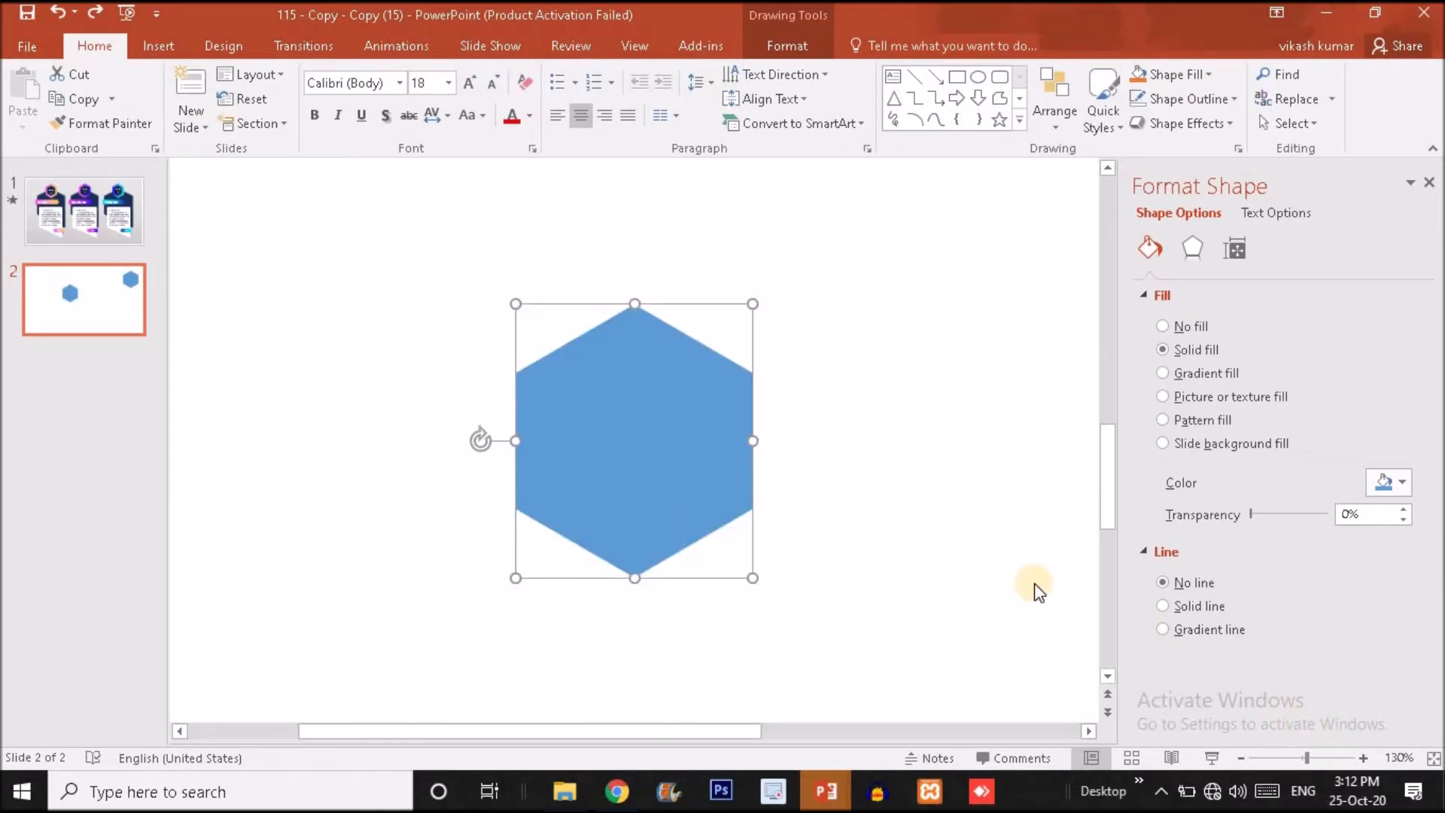
pyautogui.rightClick(649, 406)
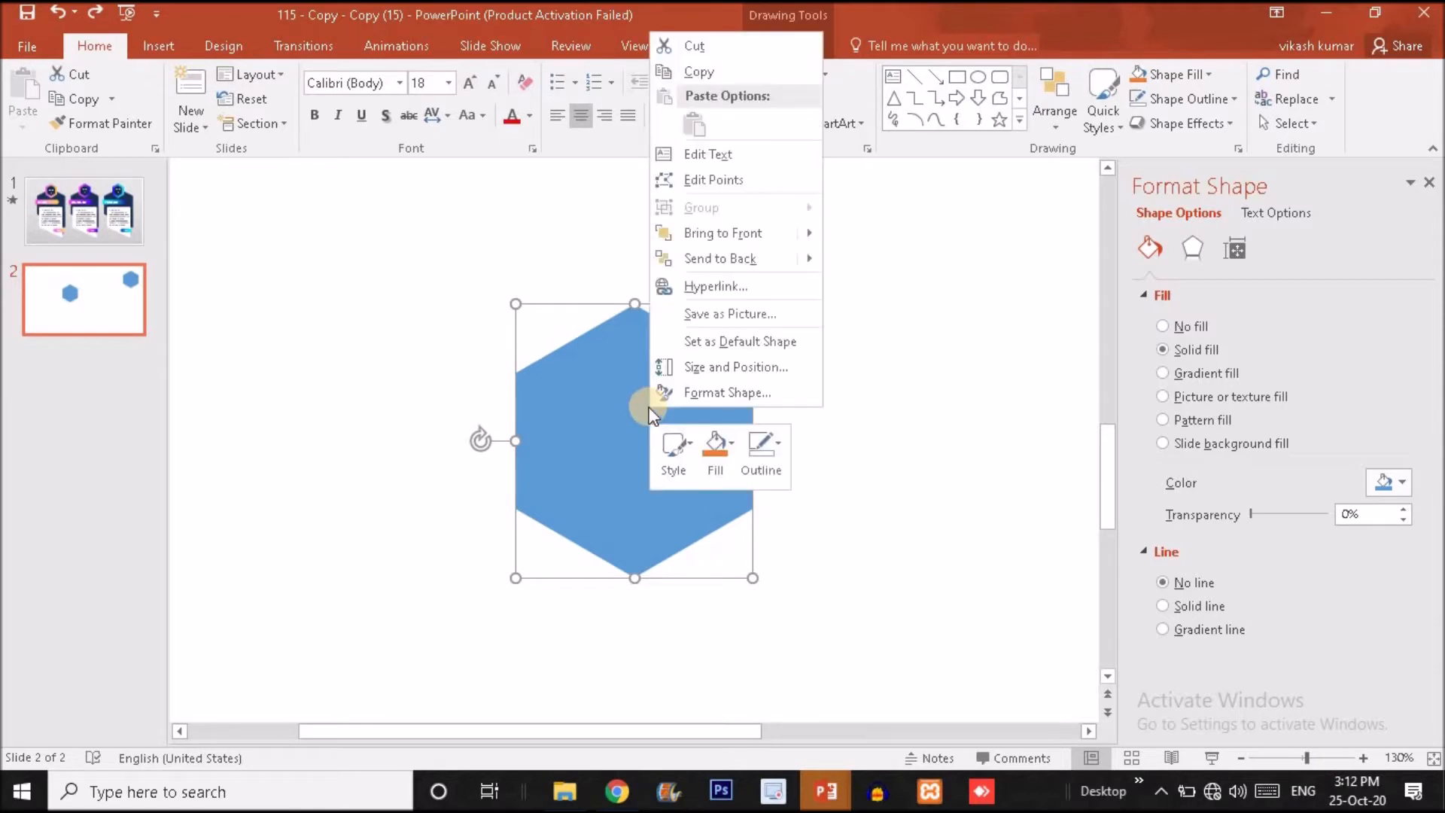
pyautogui.click(735, 179)
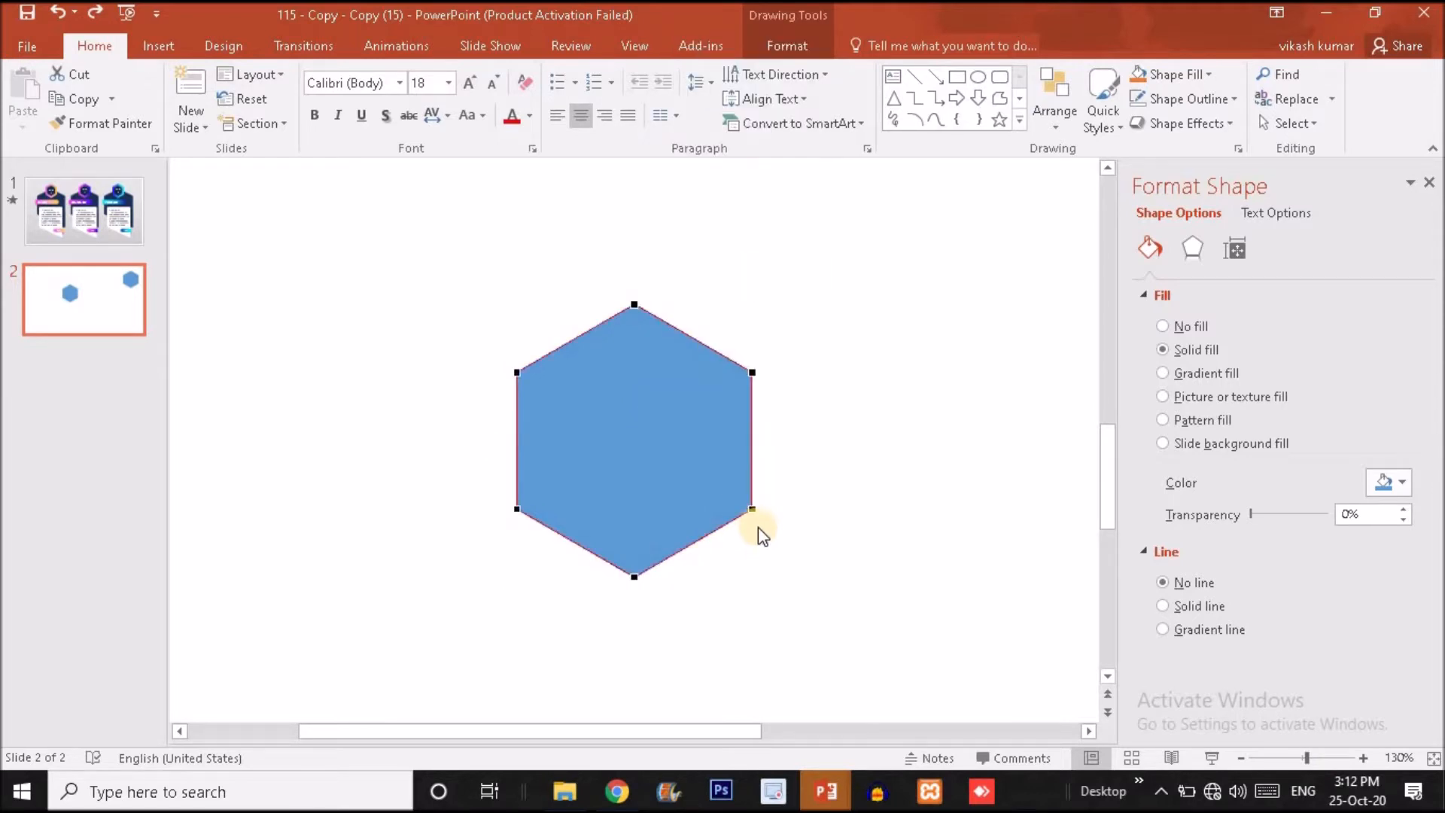
pyautogui.moveTo(752, 509); pyautogui.dragTo(753, 644)
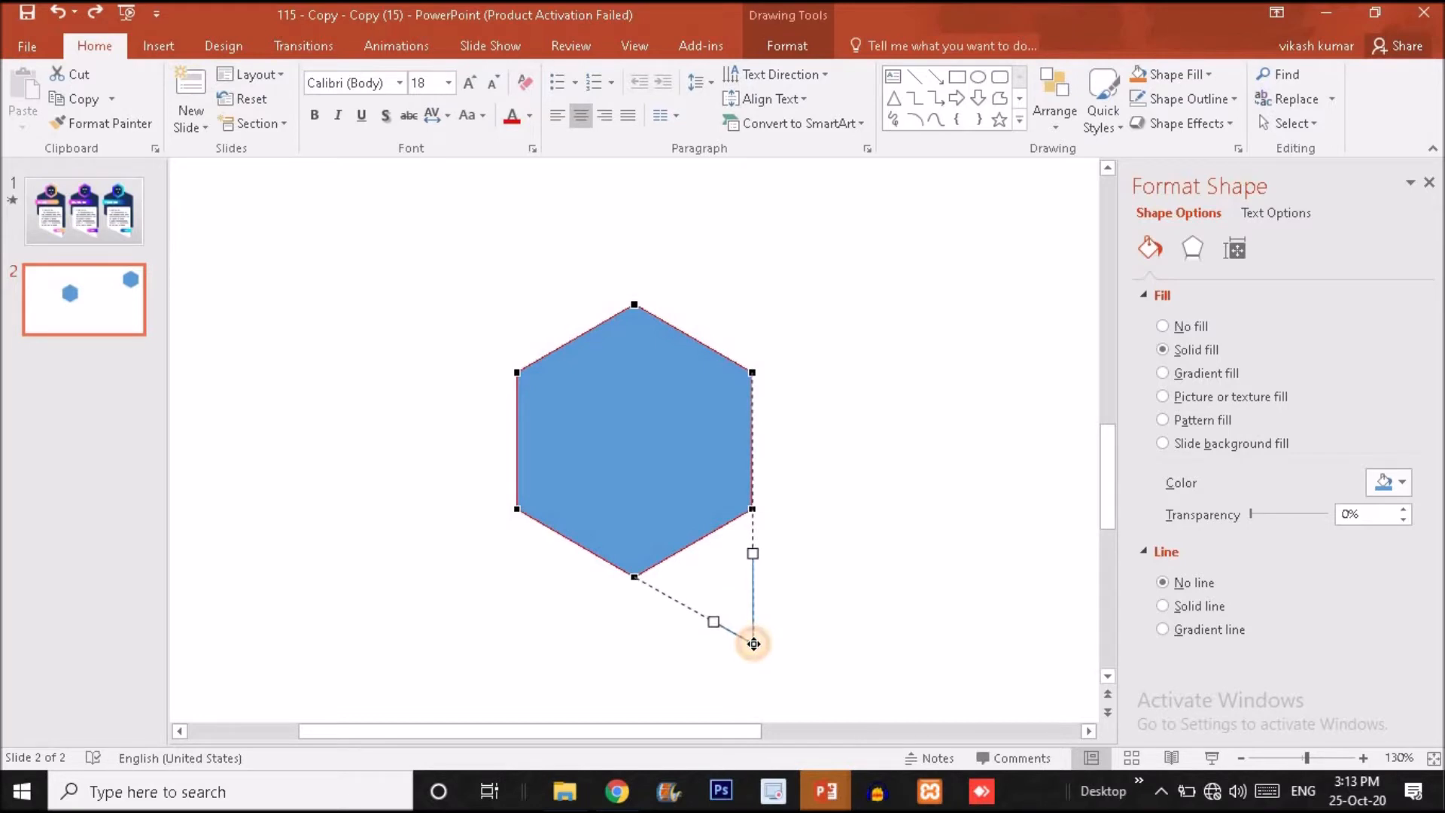
pyautogui.moveTo(753, 644); pyautogui.dragTo(753, 644)
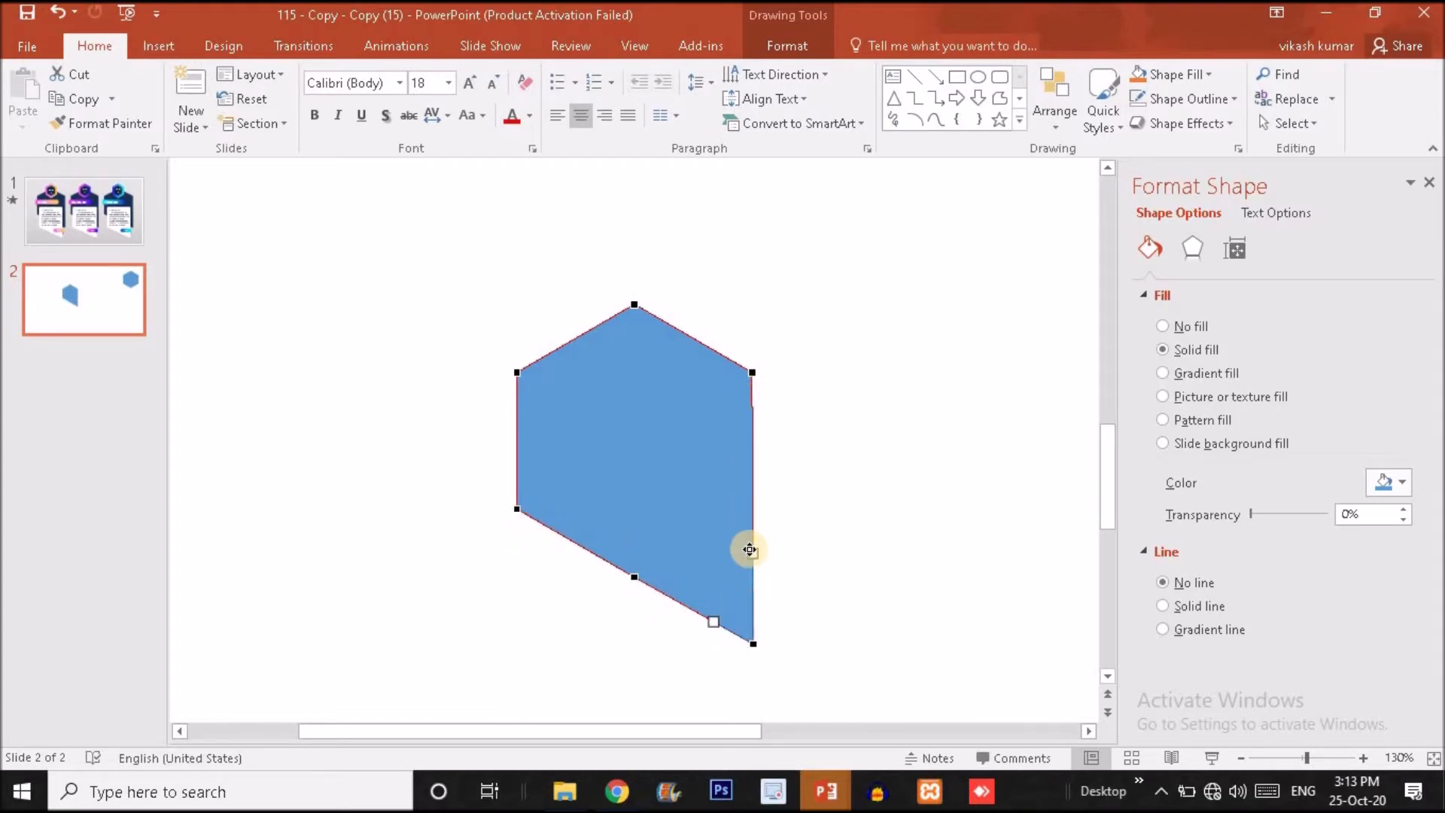
pyautogui.click(840, 555)
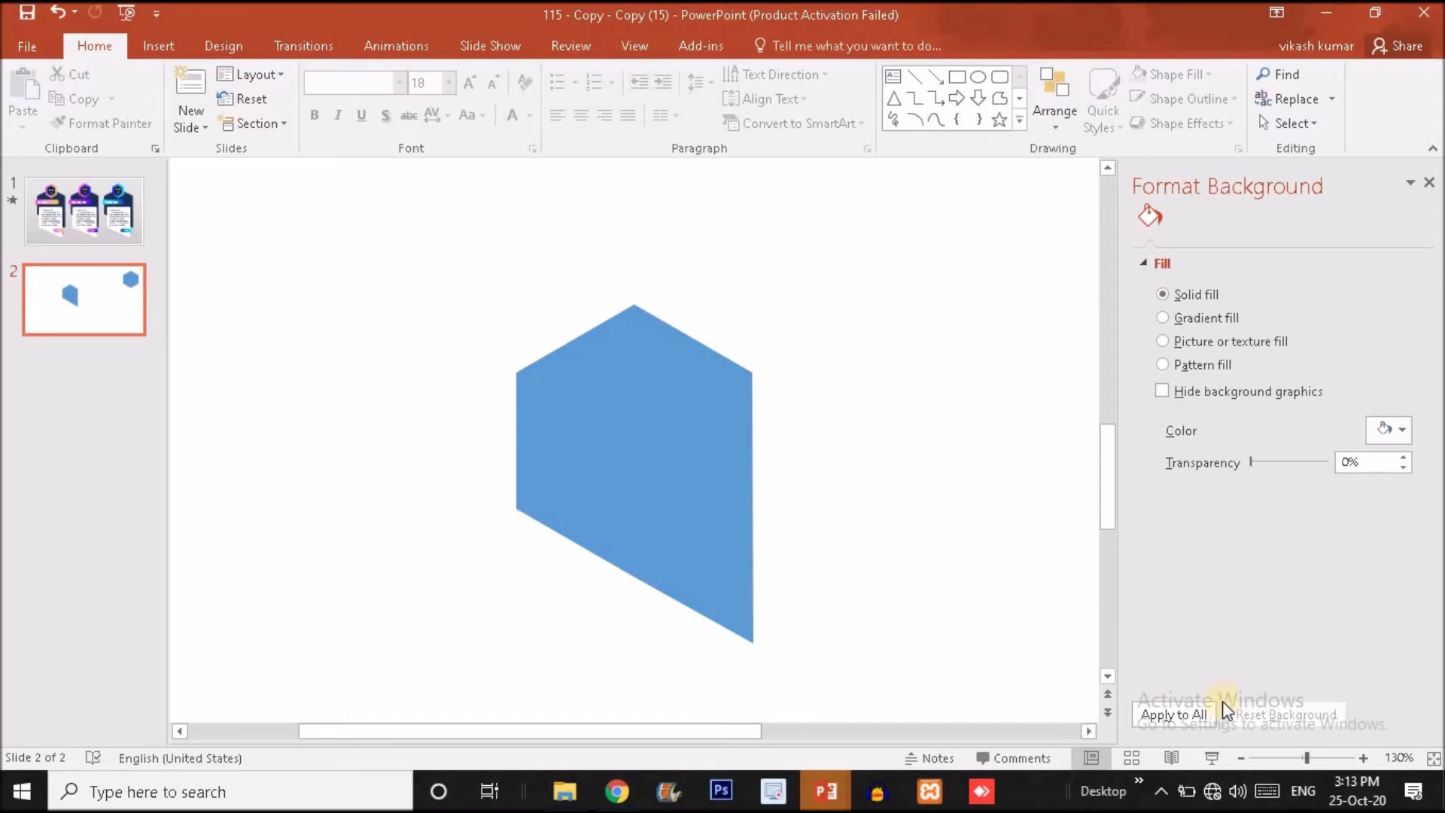
pyautogui.click(1289, 757)
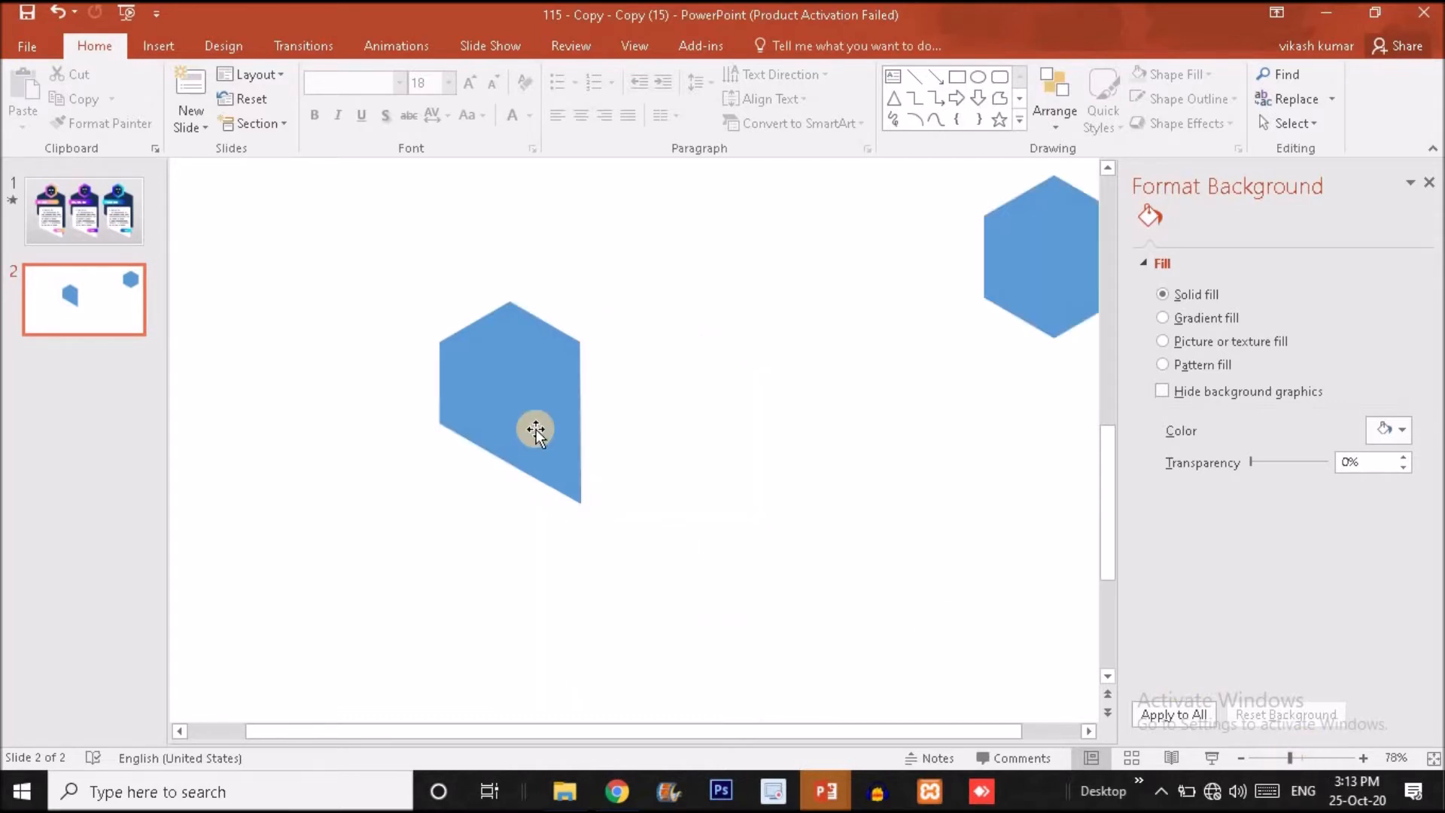
# Enlarge the reshaped body proportionally about its centre to about 3.25 by 4.67 inches and move it into the slide's left half.
pyautogui.click(572, 447)
pyautogui.scroll(5, 573, 446)
pyautogui.click(807, 528)
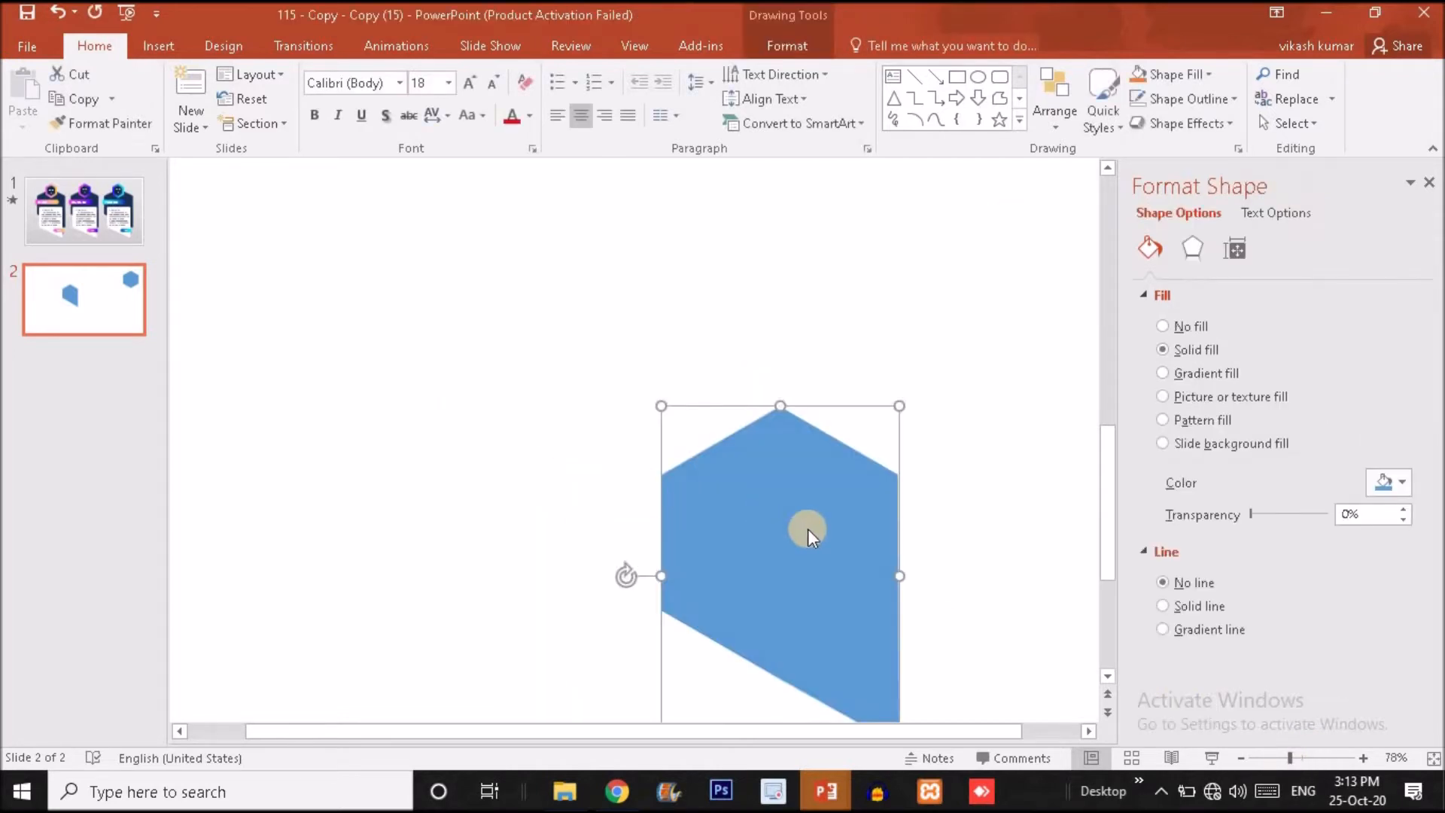
pyautogui.click(1276, 759)
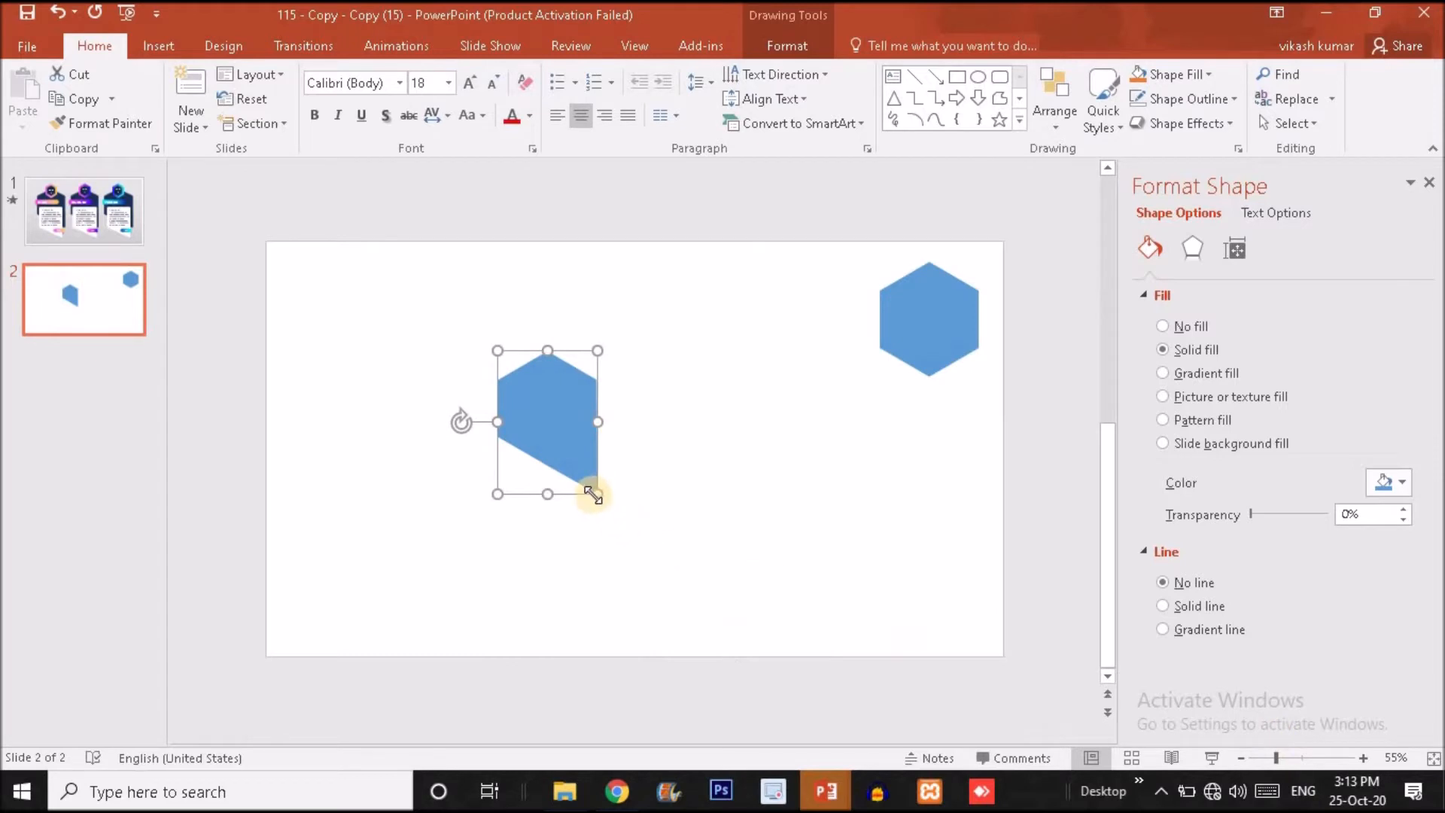
pyautogui.moveTo(593, 494); pyautogui.dragTo(634, 521)
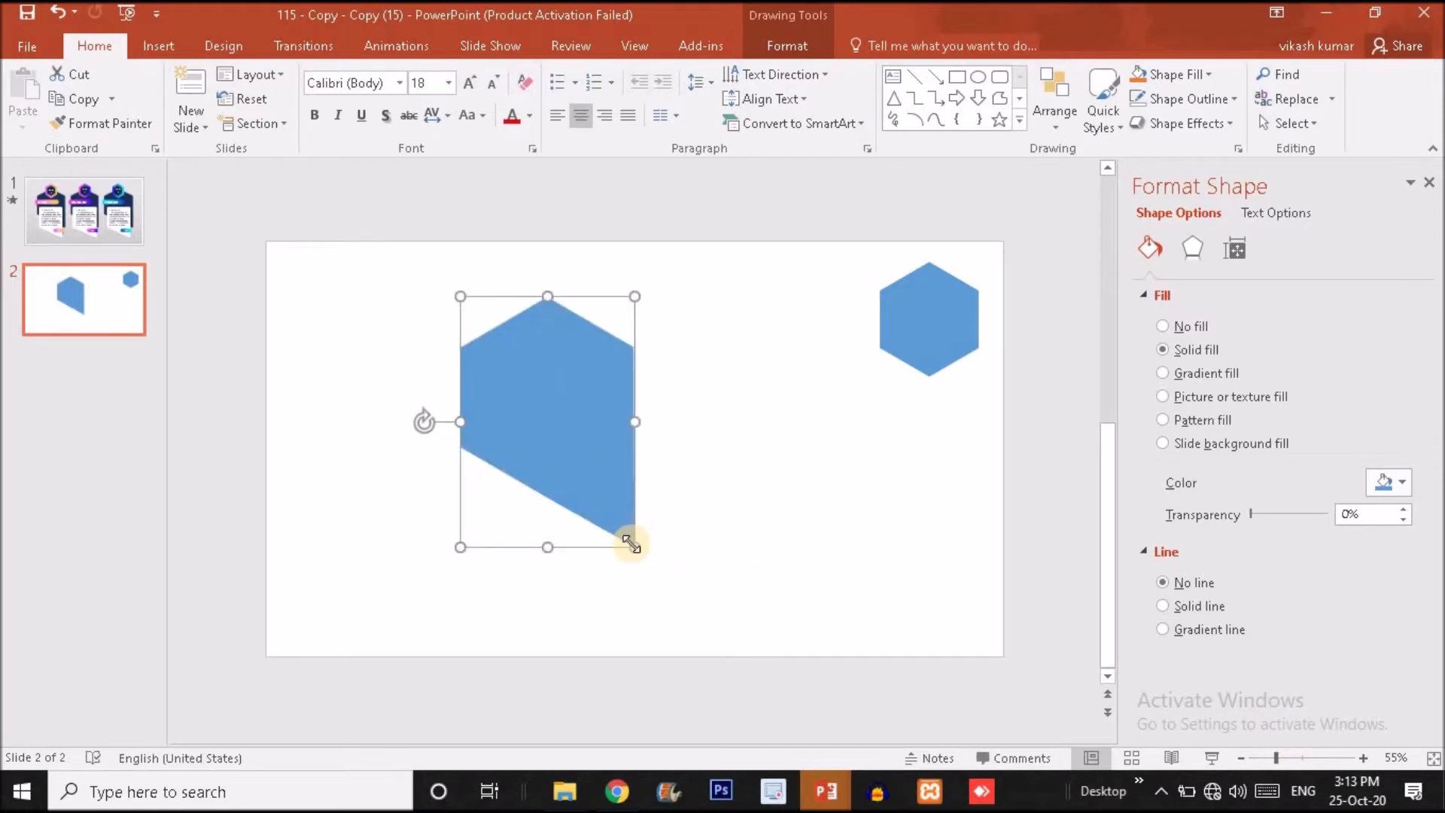
pyautogui.click(633, 542)
pyautogui.click(572, 439)
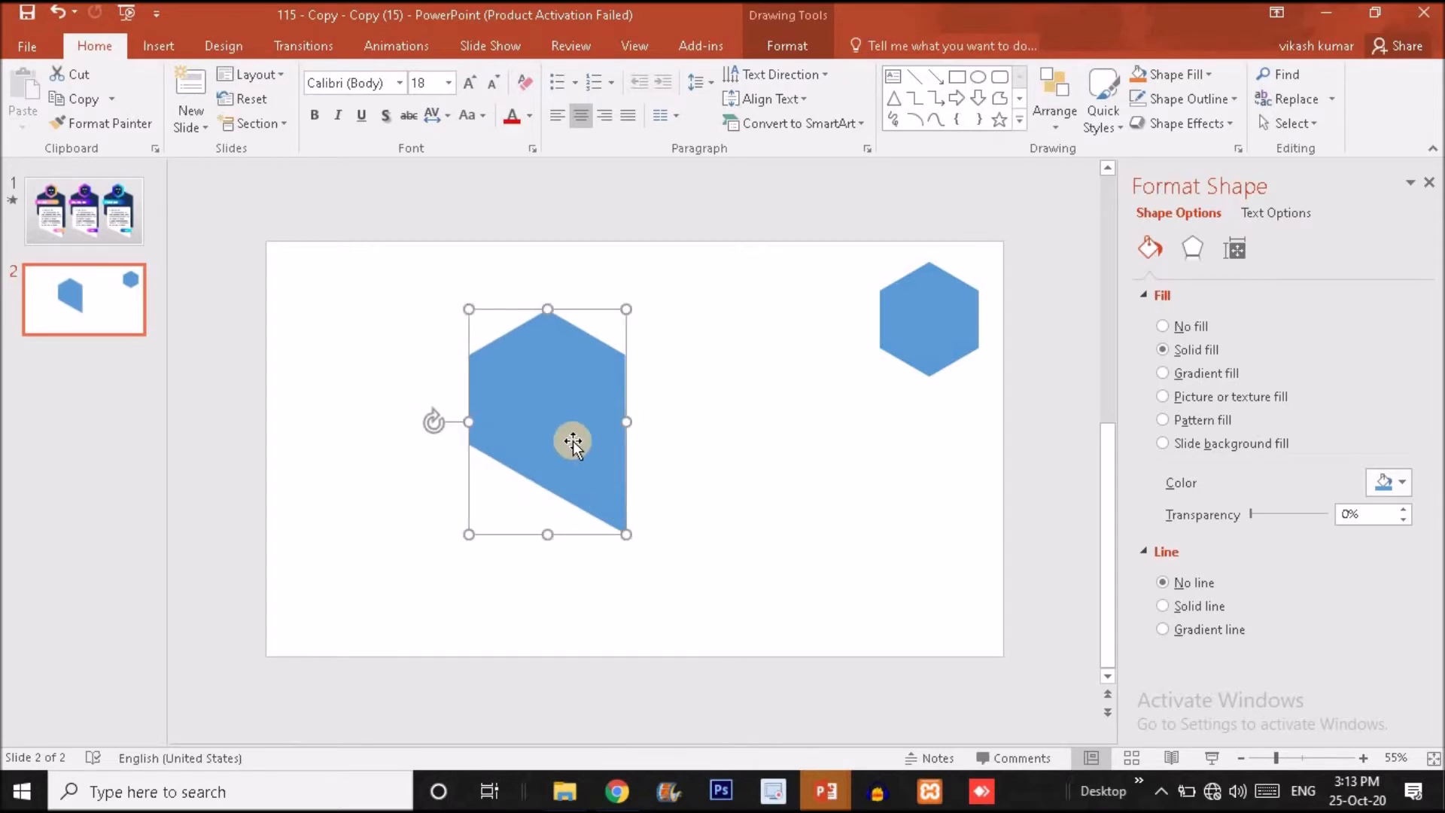
pyautogui.moveTo(571, 471)
pyautogui.mouseDown()
pyautogui.moveTo(558, 497)
pyautogui.moveTo(554, 483)
pyautogui.mouseUp()
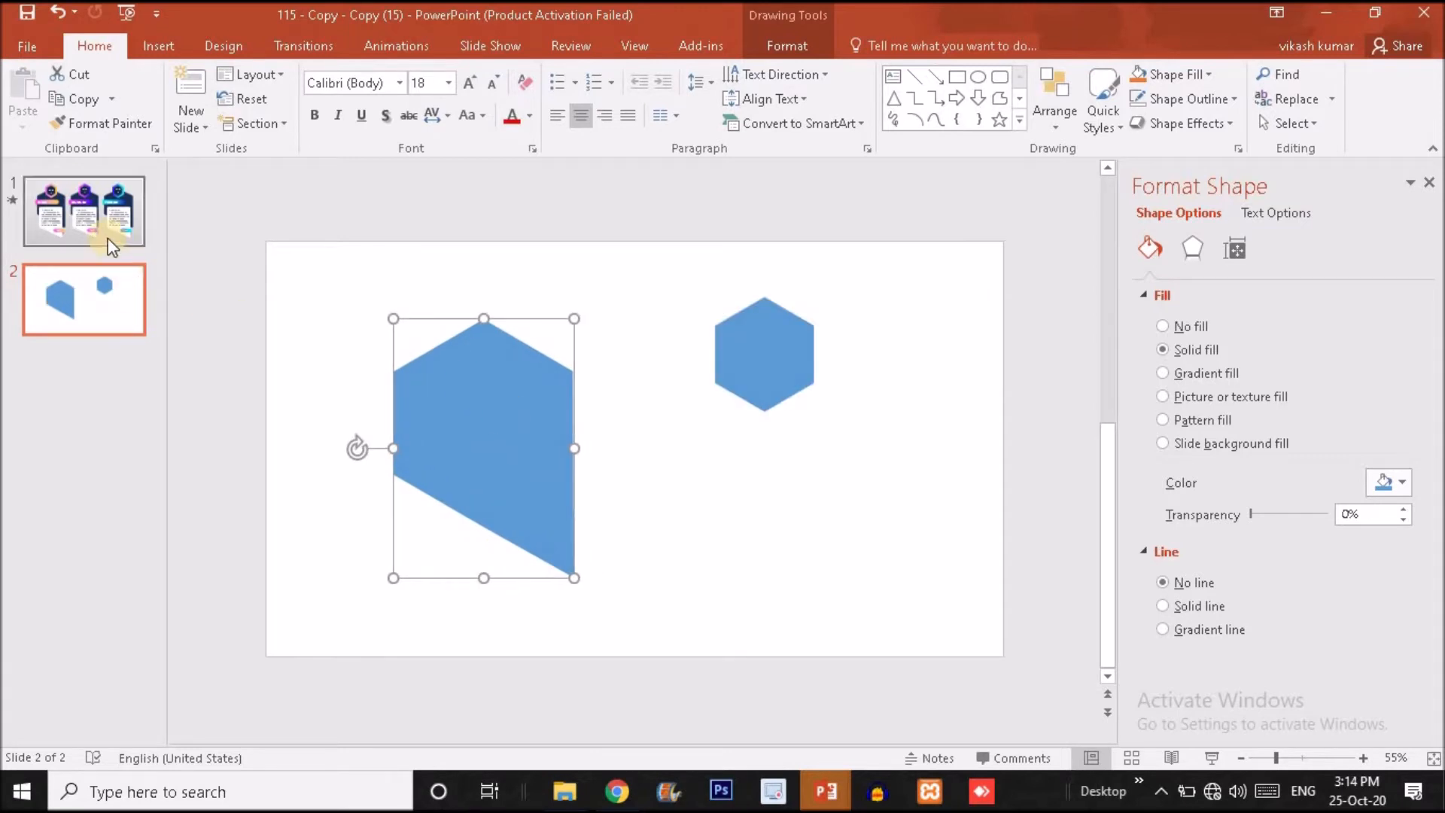
# Copy the vertical colour palette strip from slide 1 and paste it beside slide 2.
pyautogui.click(112, 247)
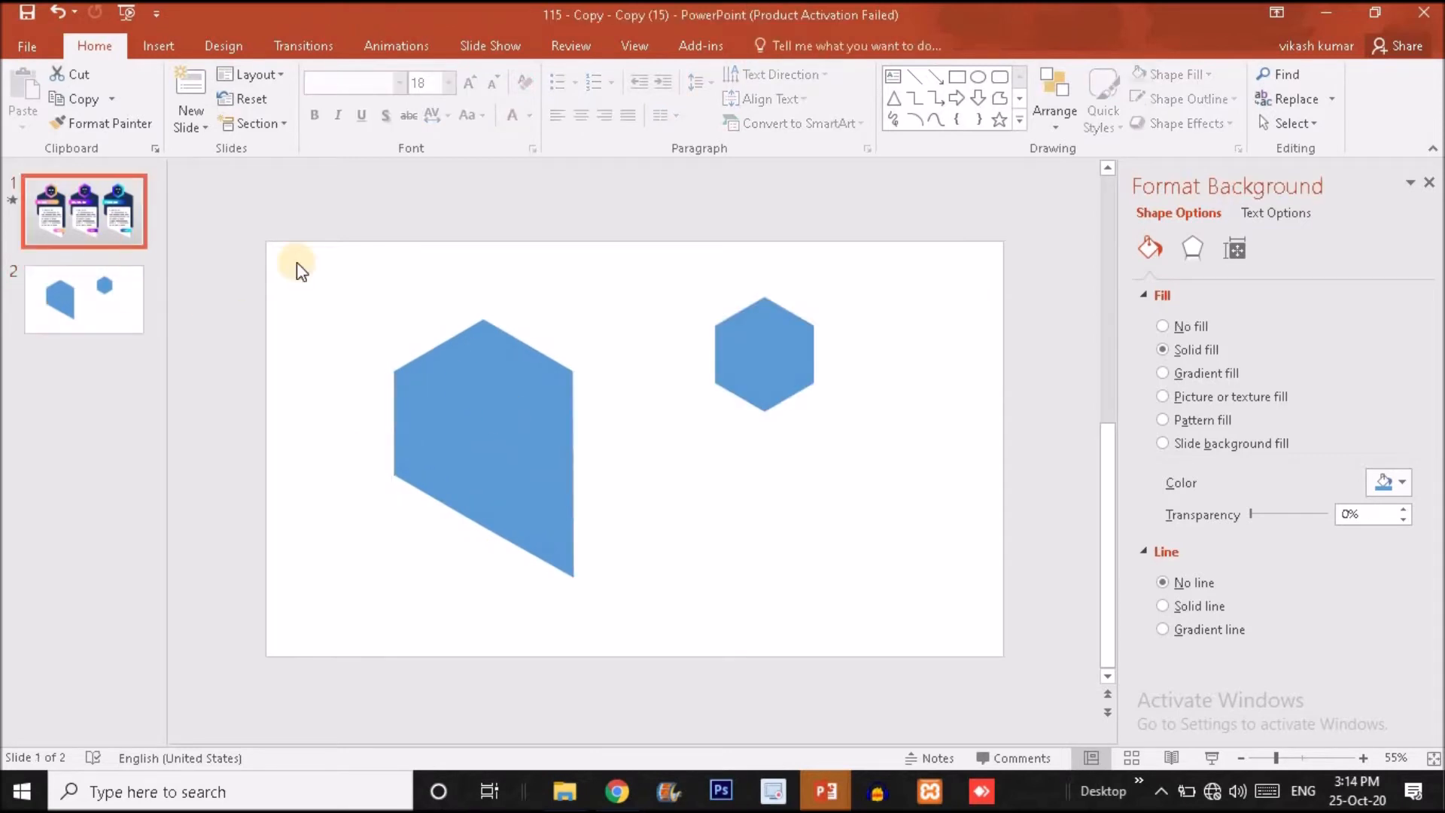
pyautogui.click(232, 223)
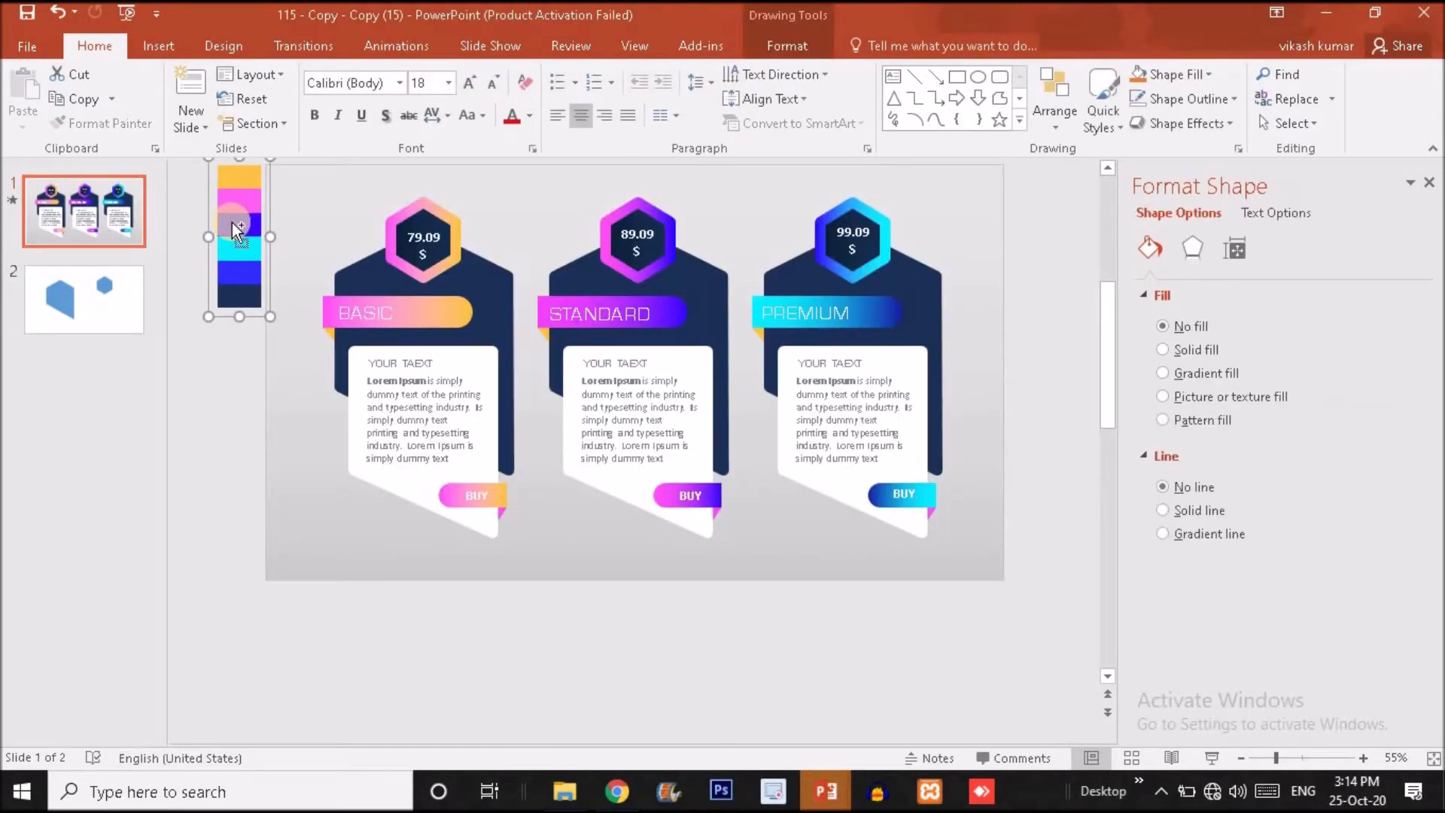
pyautogui.click(133, 289)
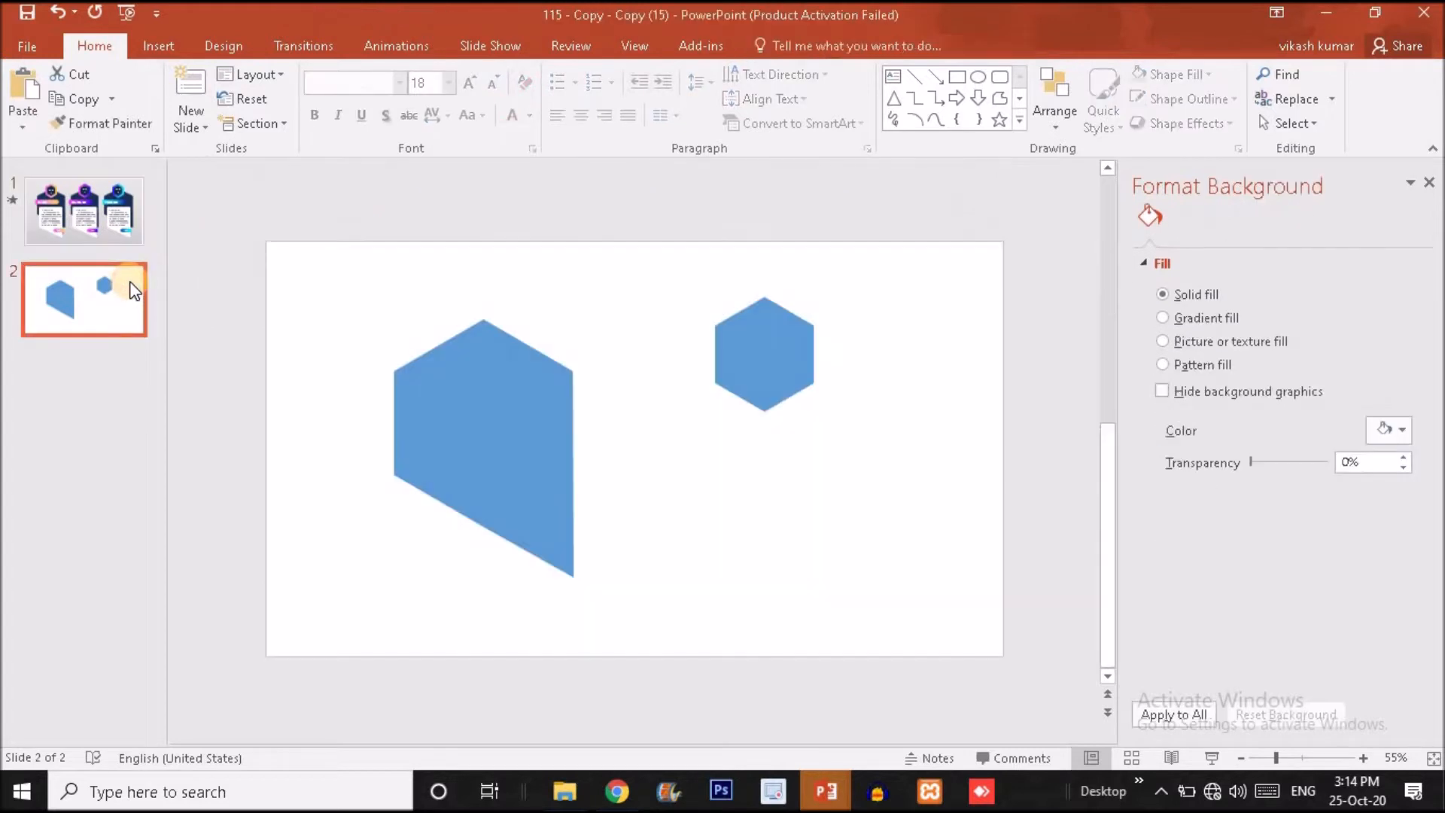
pyautogui.click(220, 320)
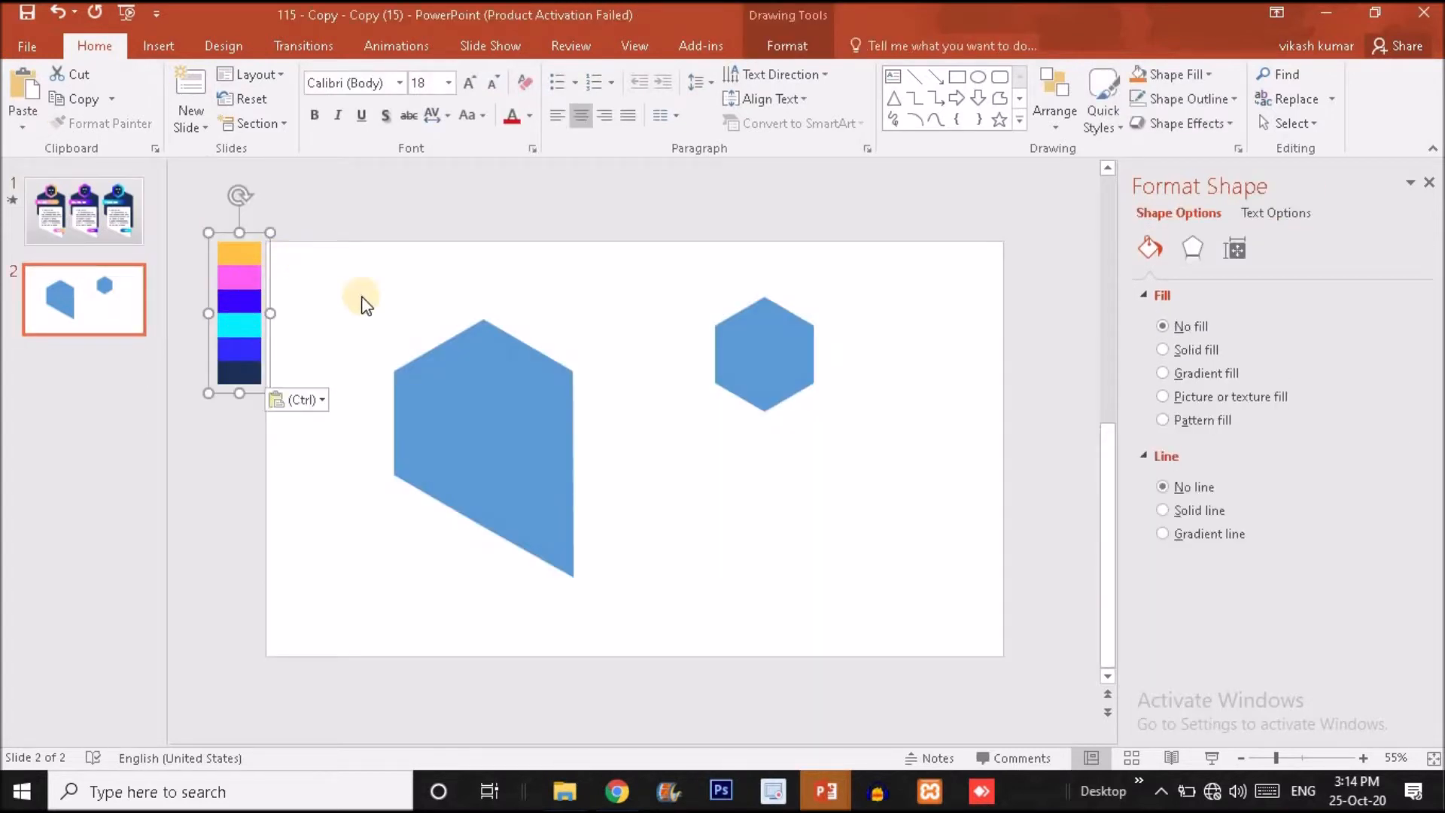
# Fill the body shape with the palette's dark navy using the Eyedropper and give it no outline.
pyautogui.click(454, 364)
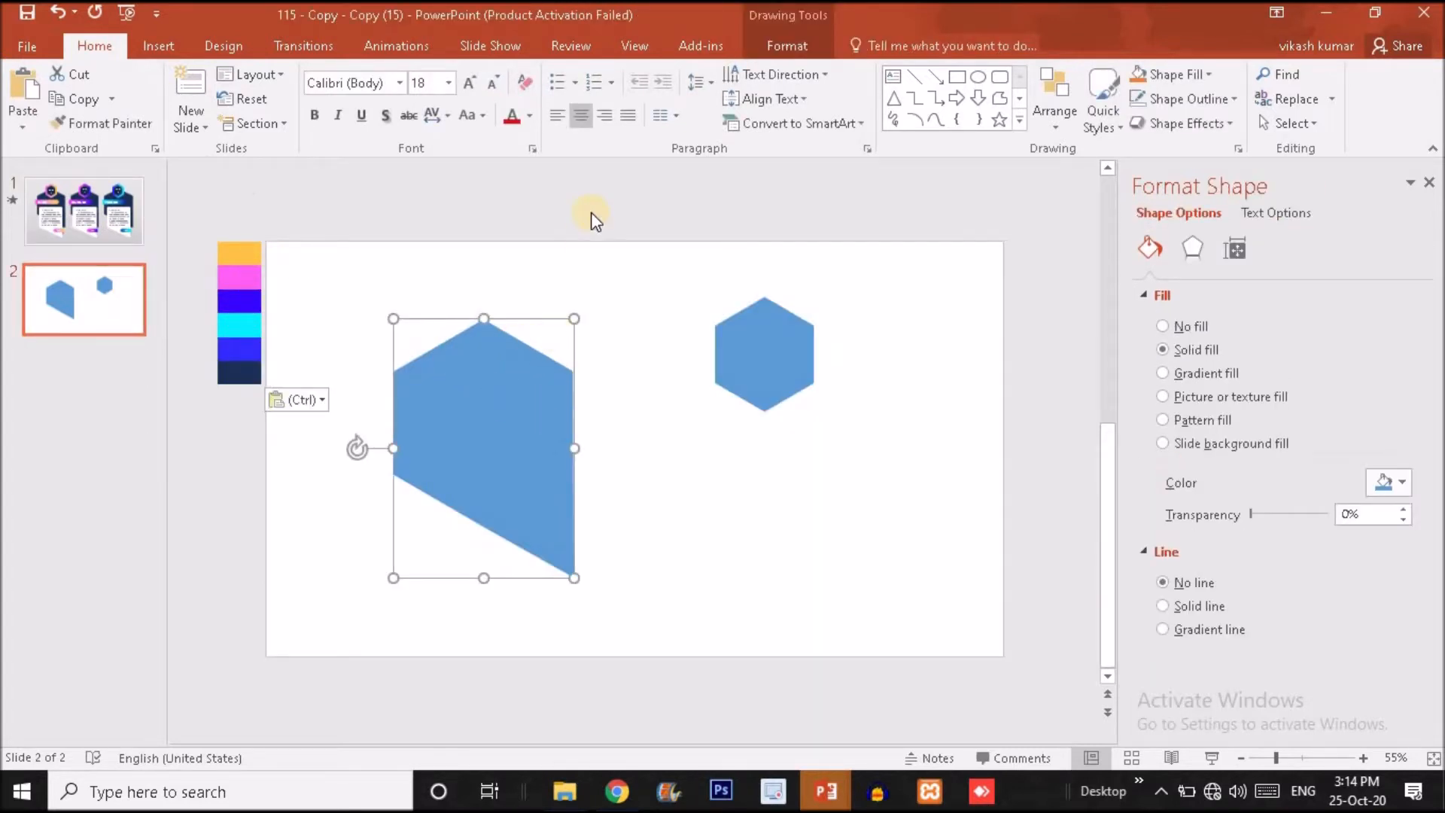
pyautogui.click(765, 38)
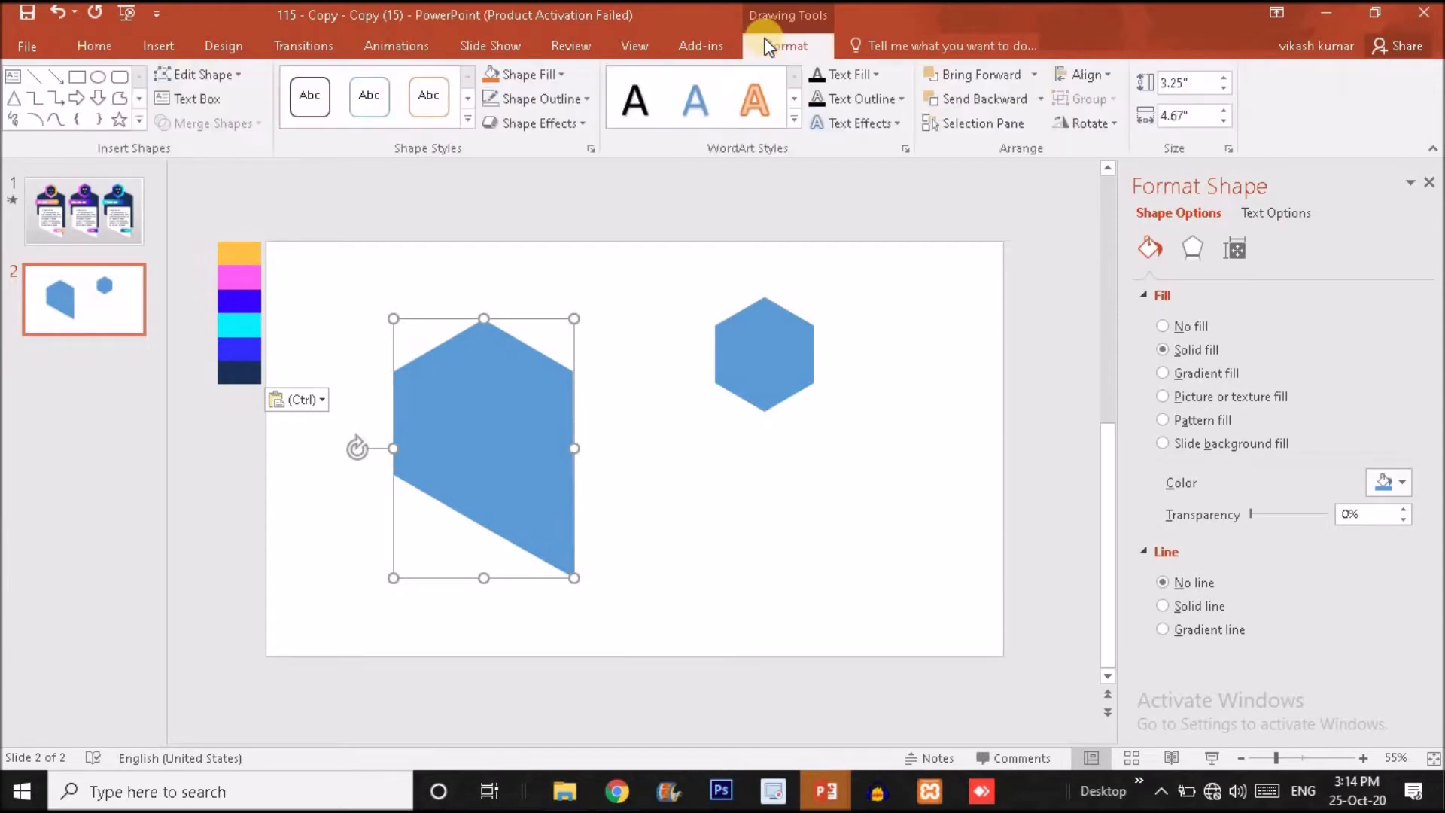
pyautogui.click(534, 78)
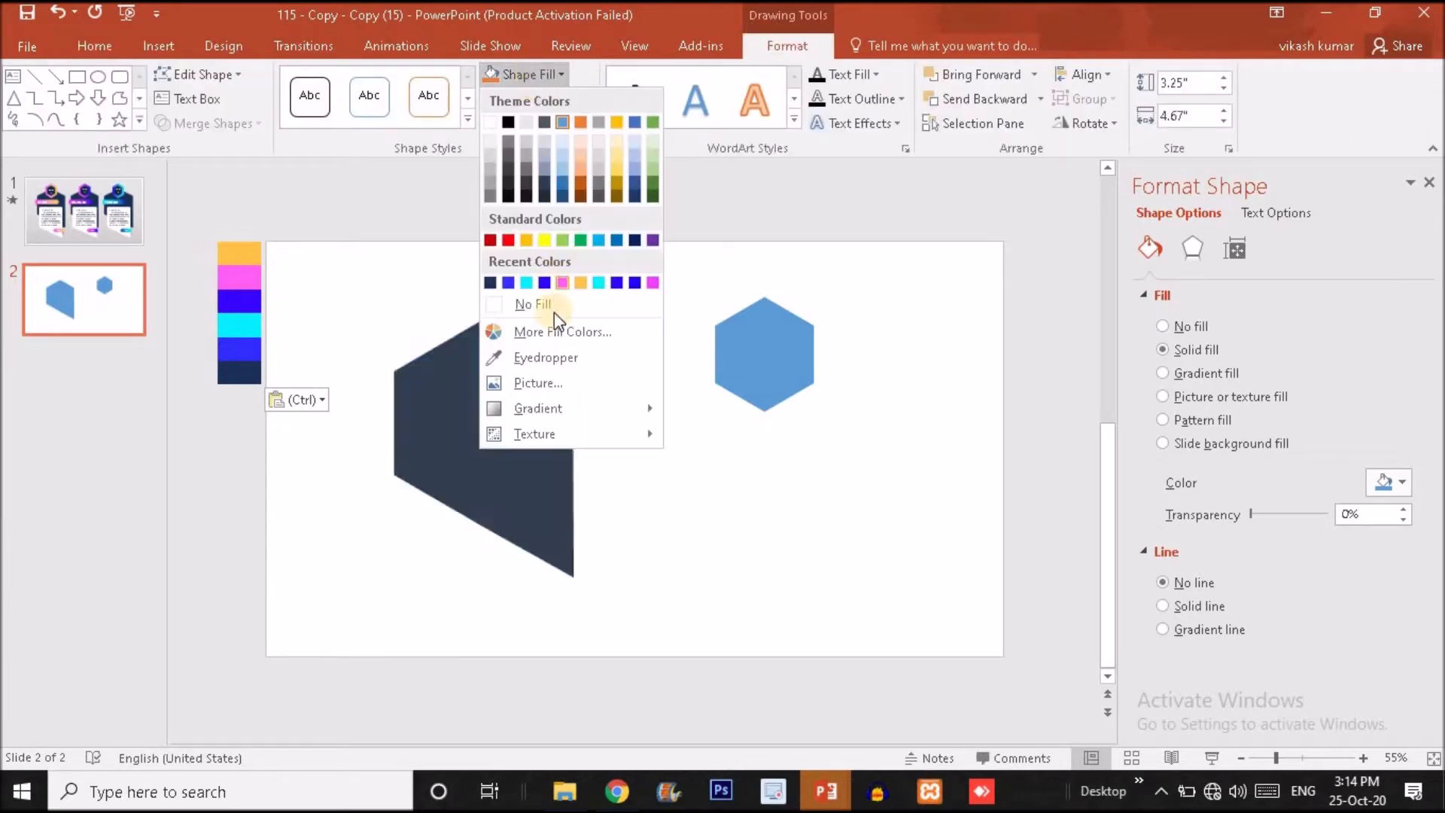
pyautogui.click(553, 354)
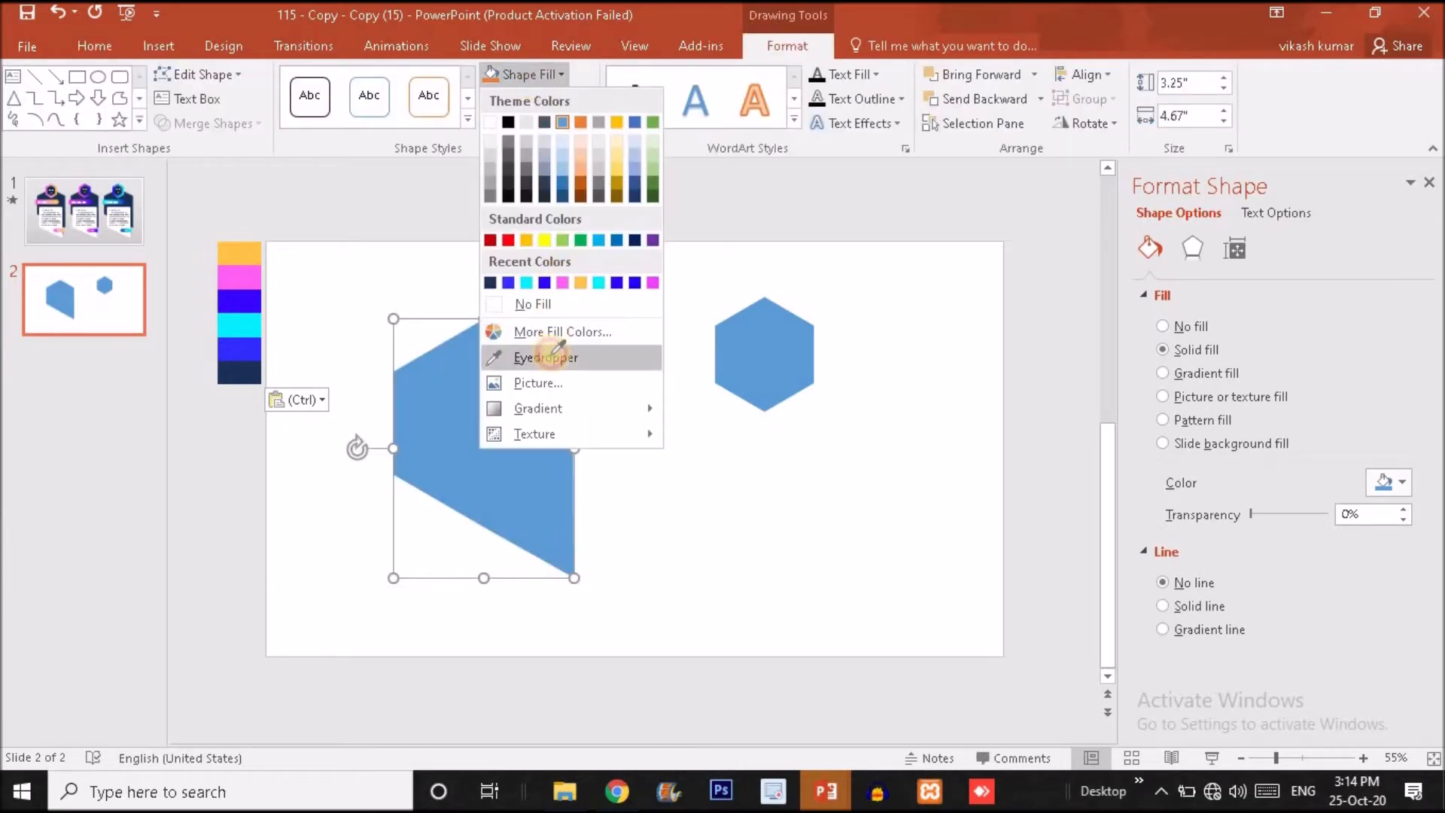
pyautogui.click(233, 375)
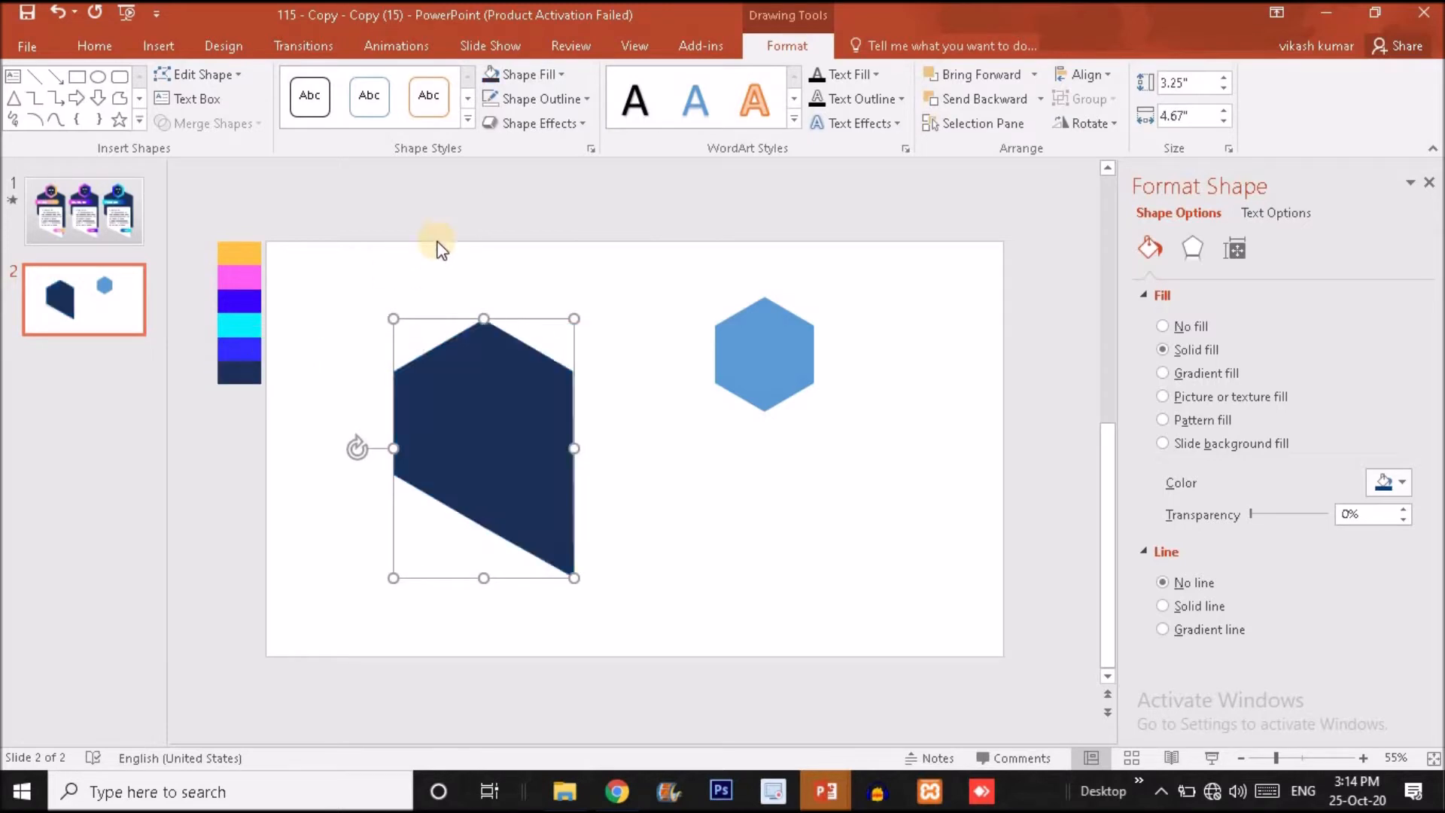
pyautogui.click(546, 101)
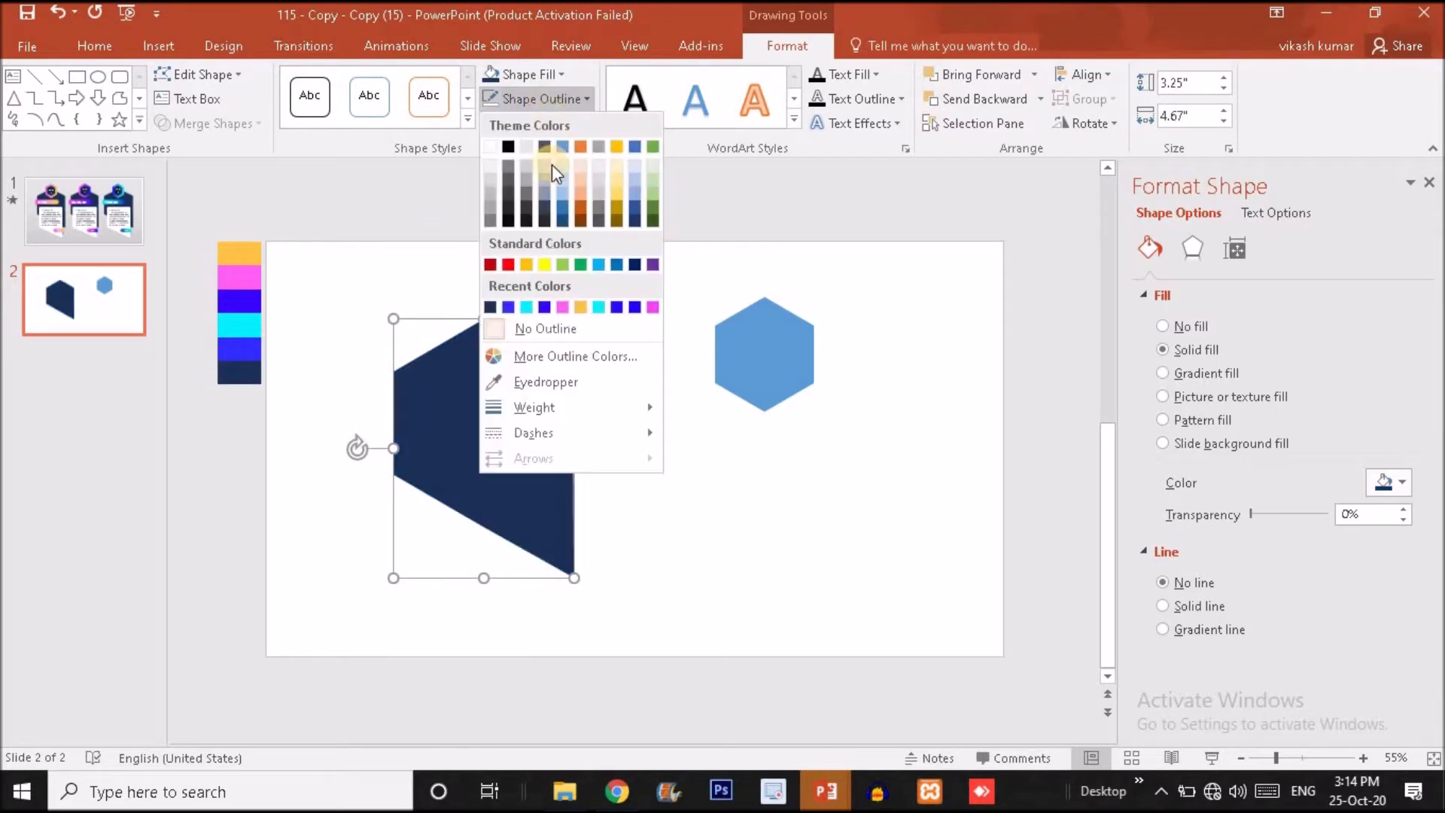
pyautogui.click(533, 328)
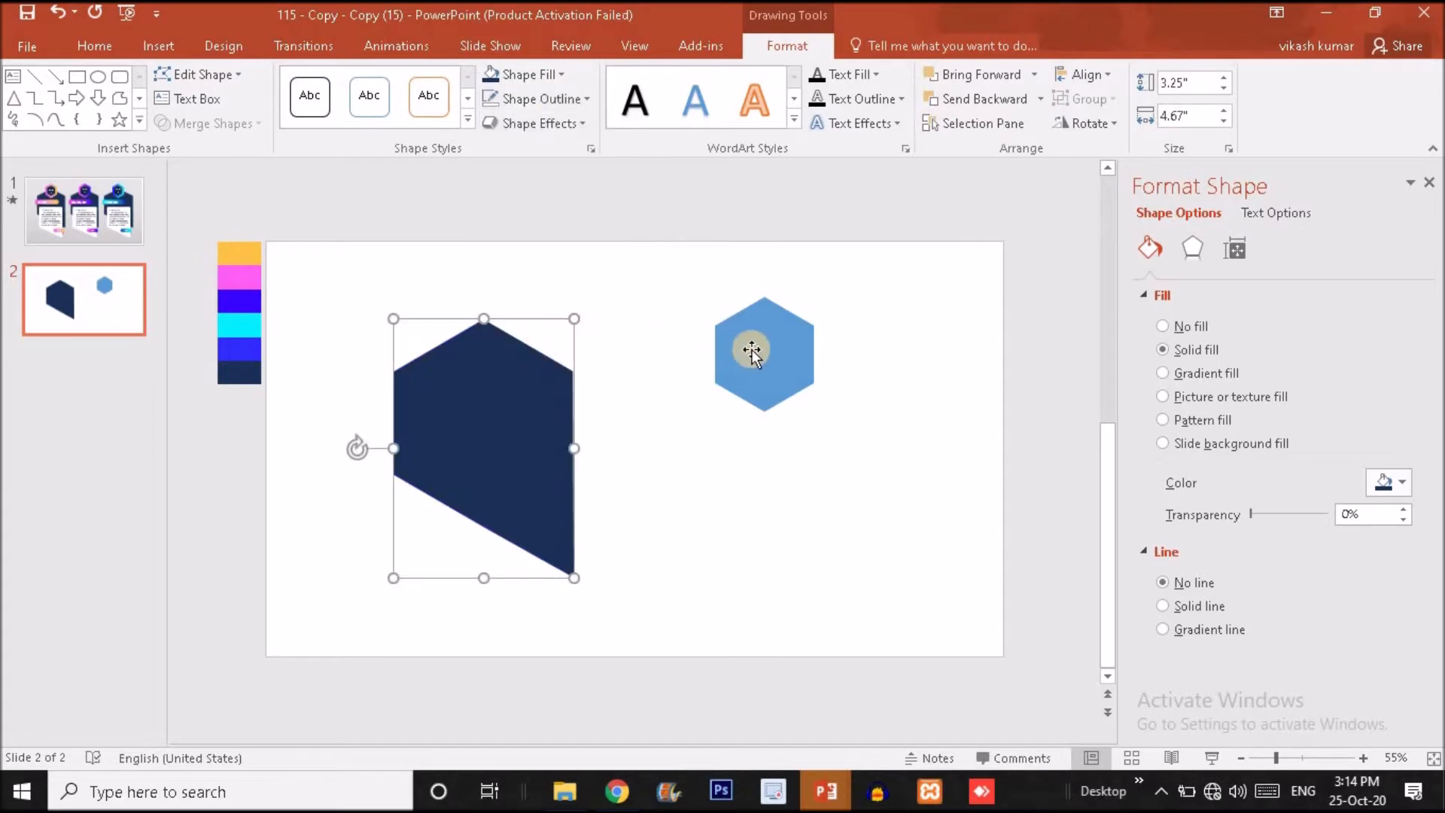
# Give the spare hexagon a 6 pt outline.
pyautogui.click(754, 348)
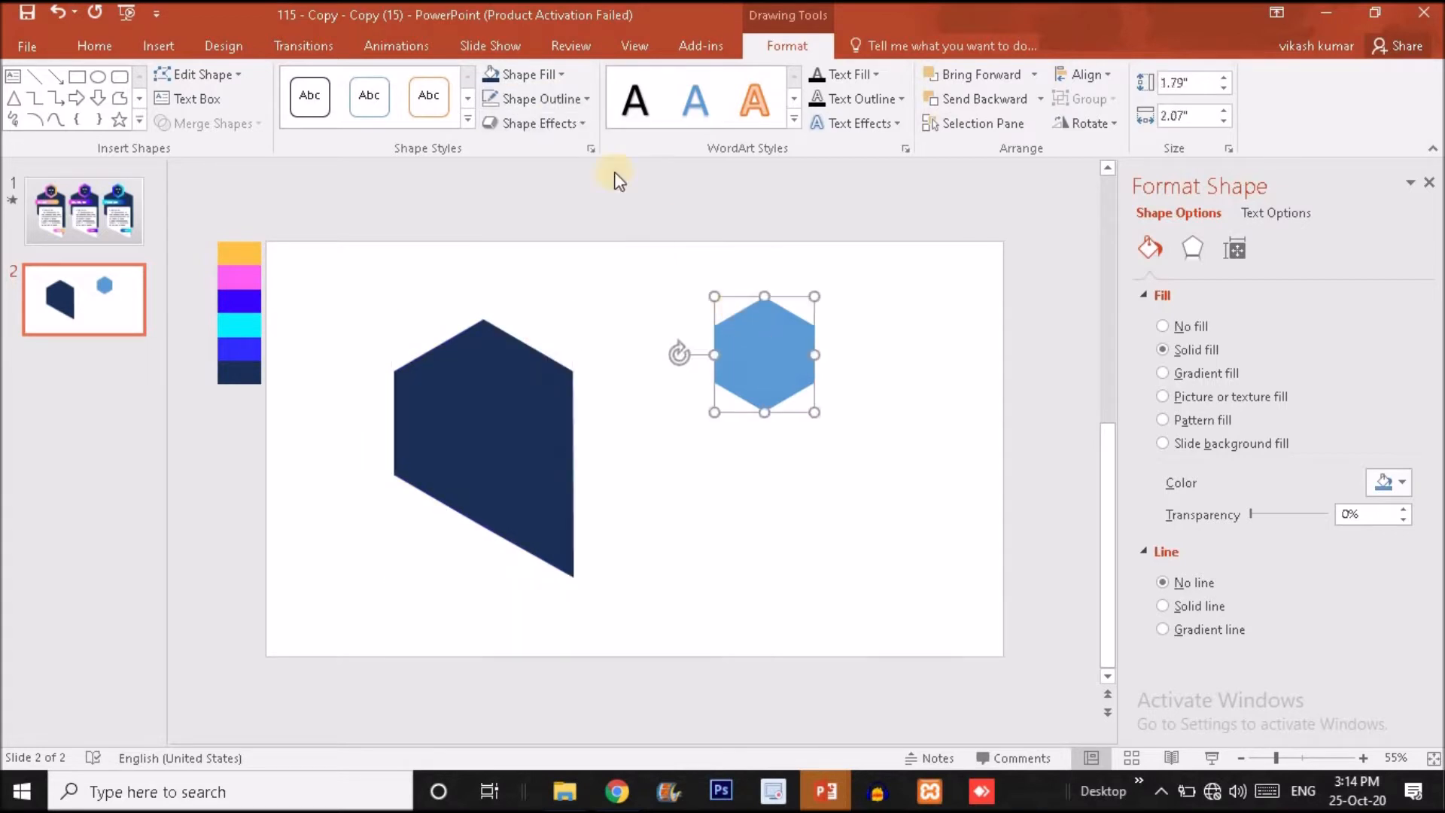
pyautogui.click(560, 95)
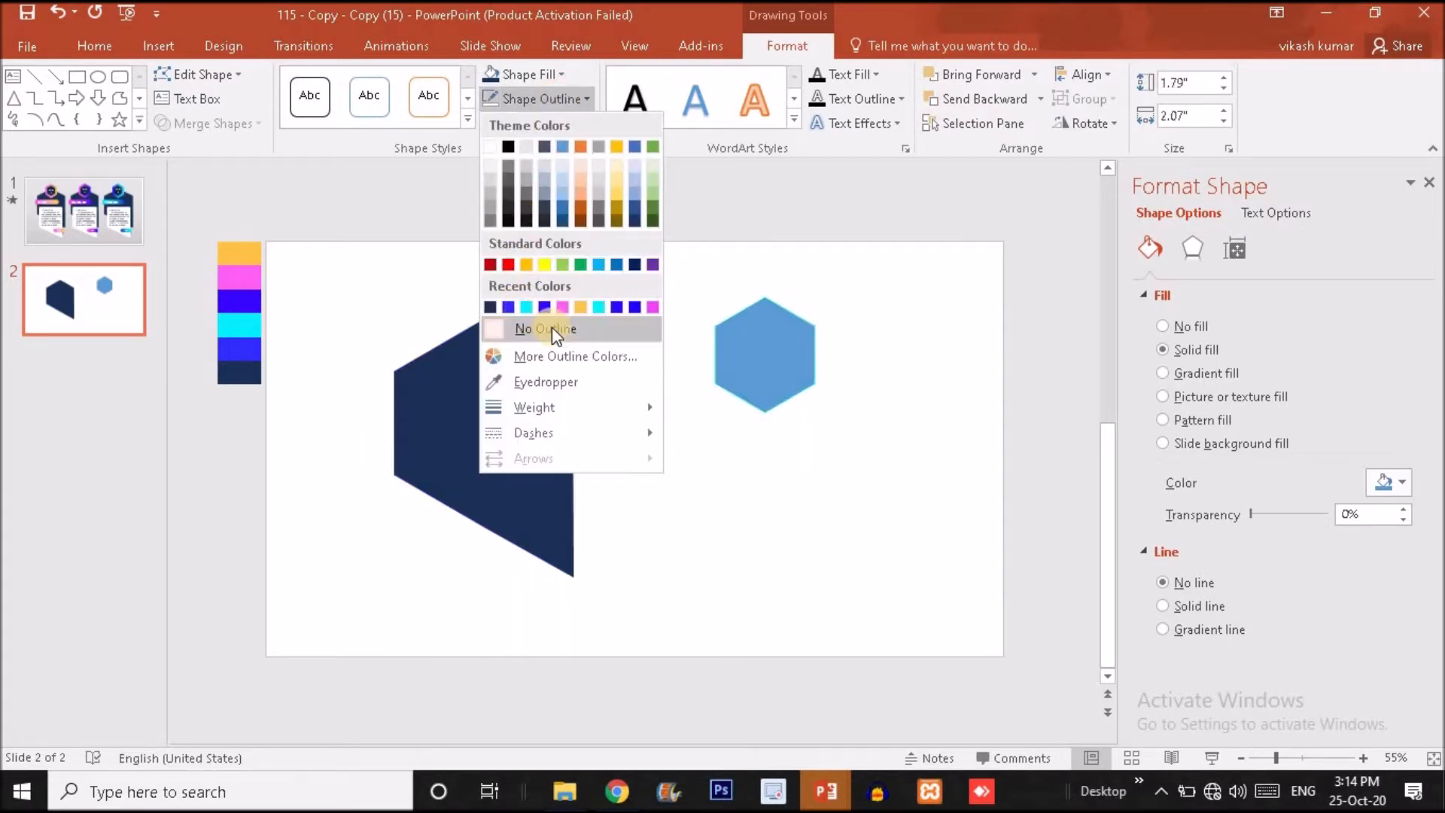
pyautogui.moveTo(552, 408)
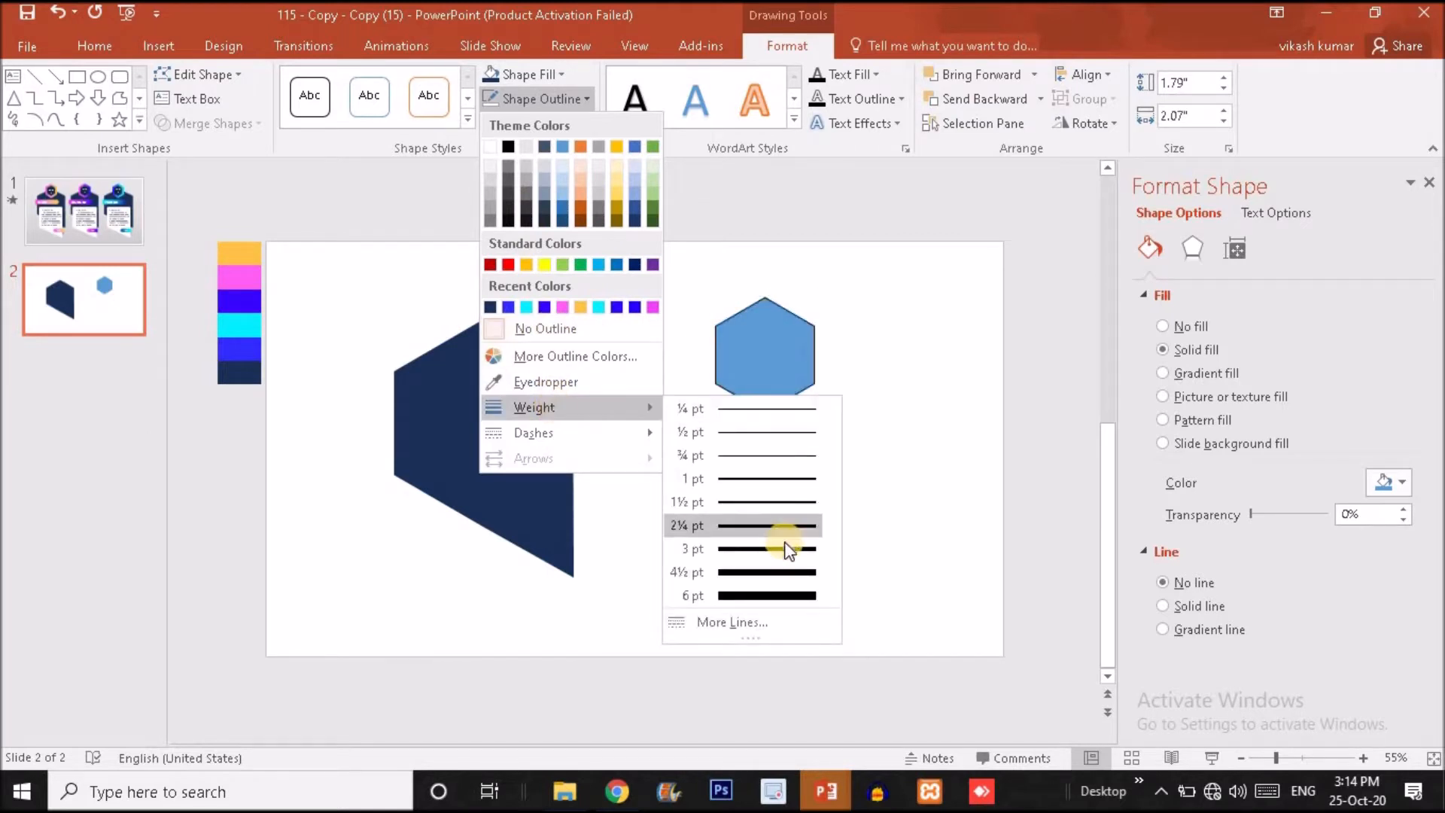
pyautogui.click(782, 593)
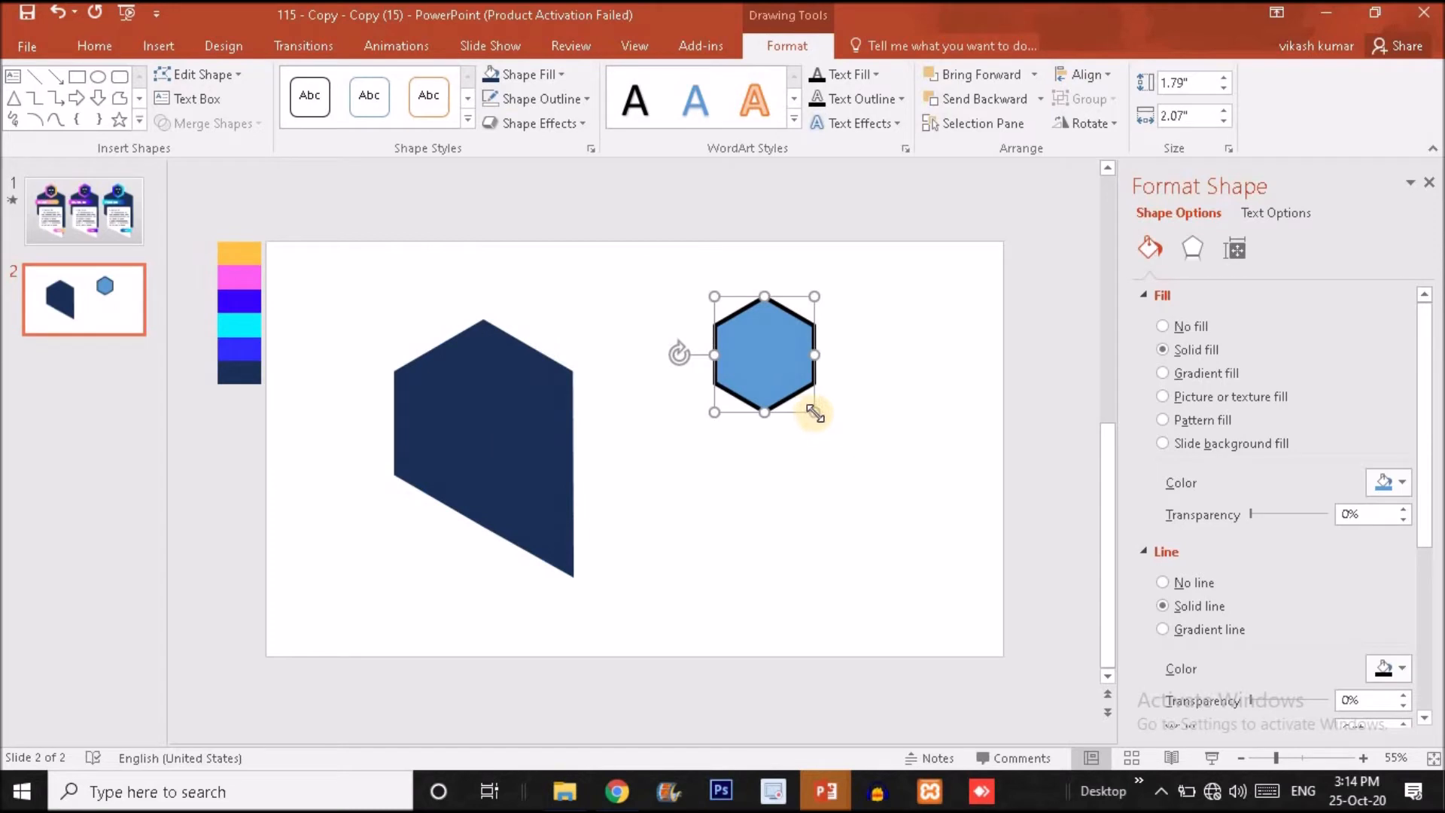
# Shrink the outlined hexagon to about 1.23 by 1.43 inches and centre it over the body's top vertex, as on slide 1.
pyautogui.moveTo(815, 413); pyautogui.dragTo(490, 329)
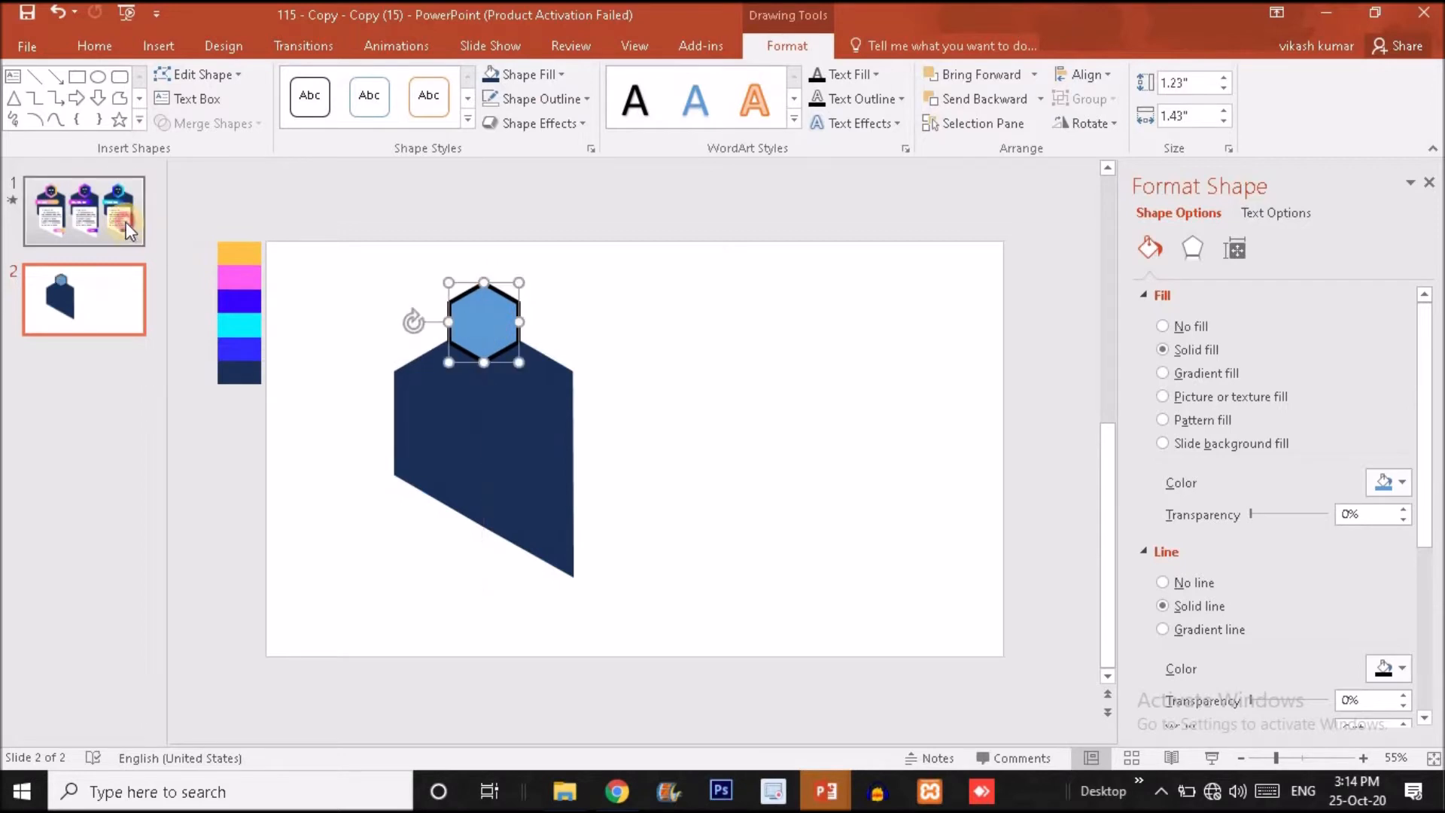
pyautogui.click(129, 230)
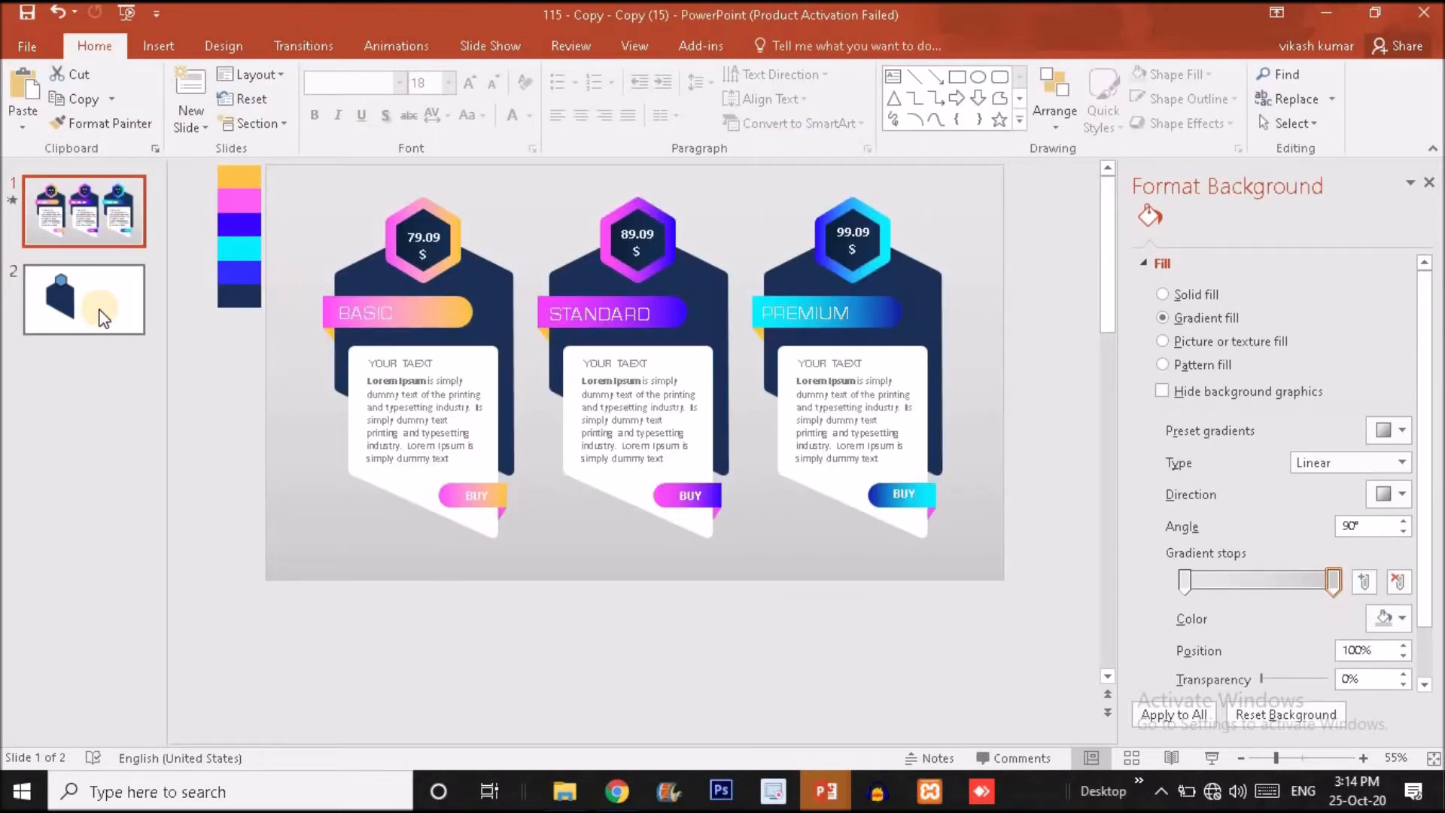
pyautogui.click(103, 318)
pyautogui.click(477, 318)
pyautogui.moveTo(476, 319); pyautogui.dragTo(476, 329)
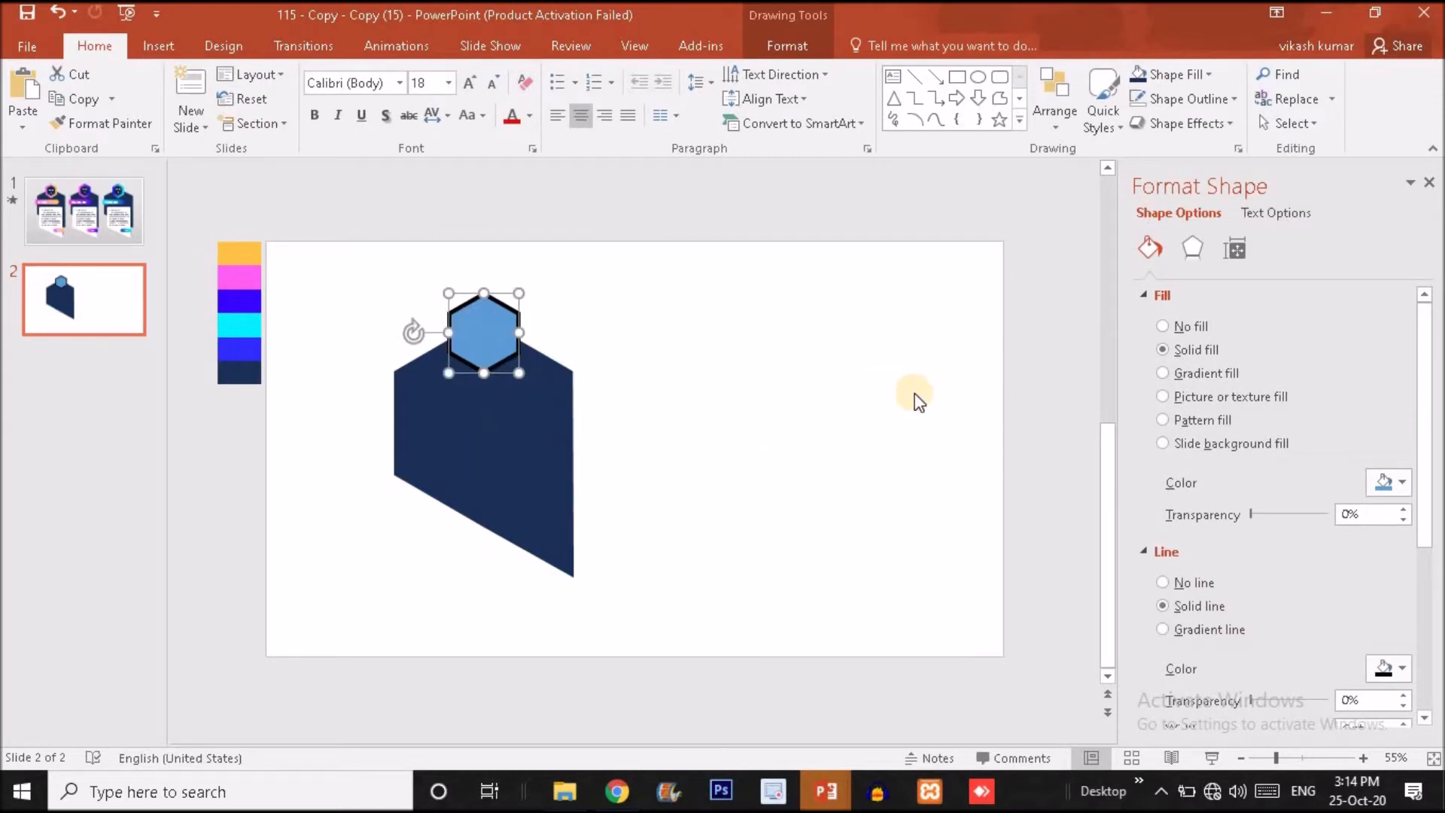
# Set the small hexagon's outline to a Round cap type and a Round join type.
pyautogui.click(1317, 762)
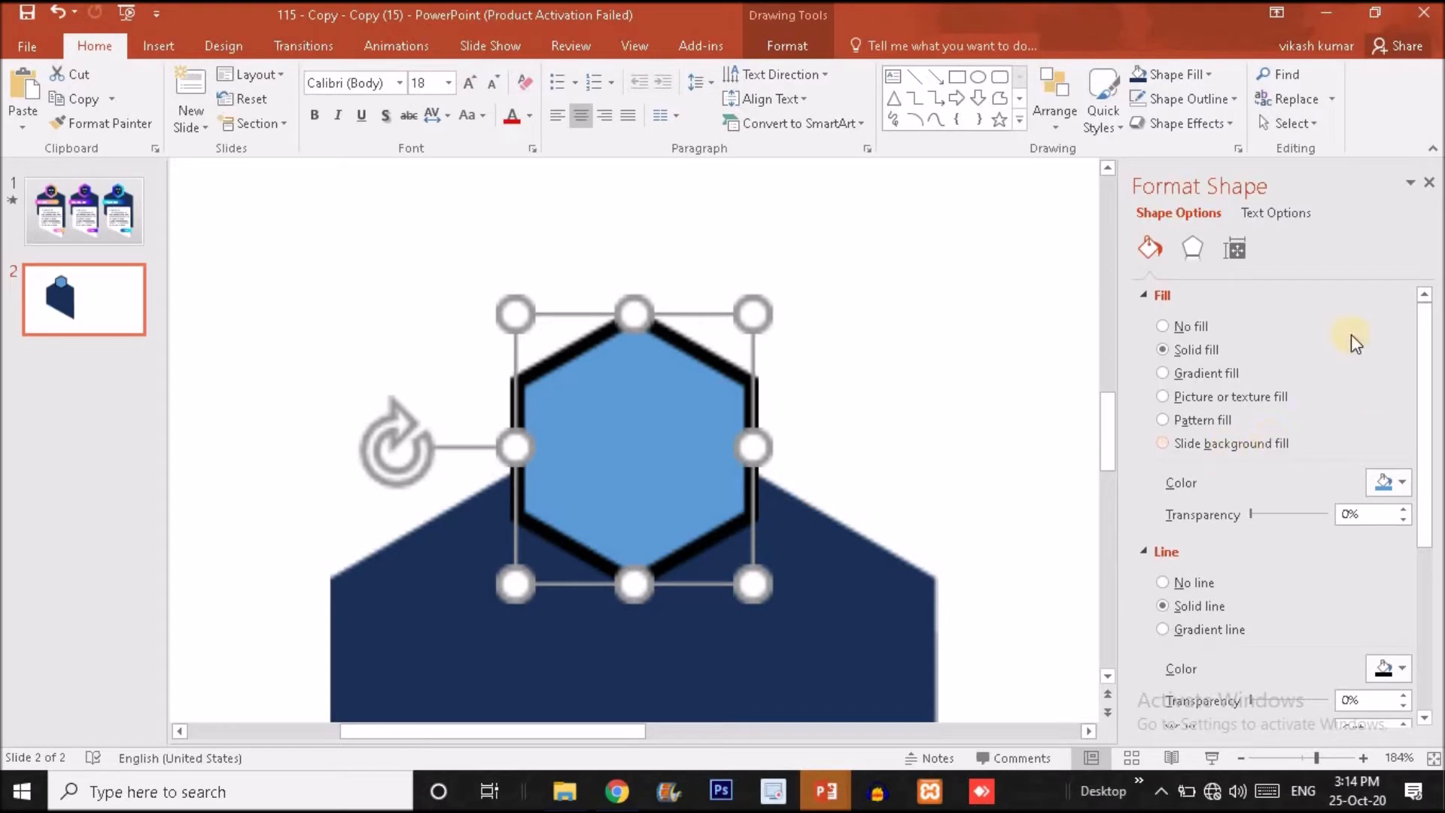
pyautogui.click(1147, 295)
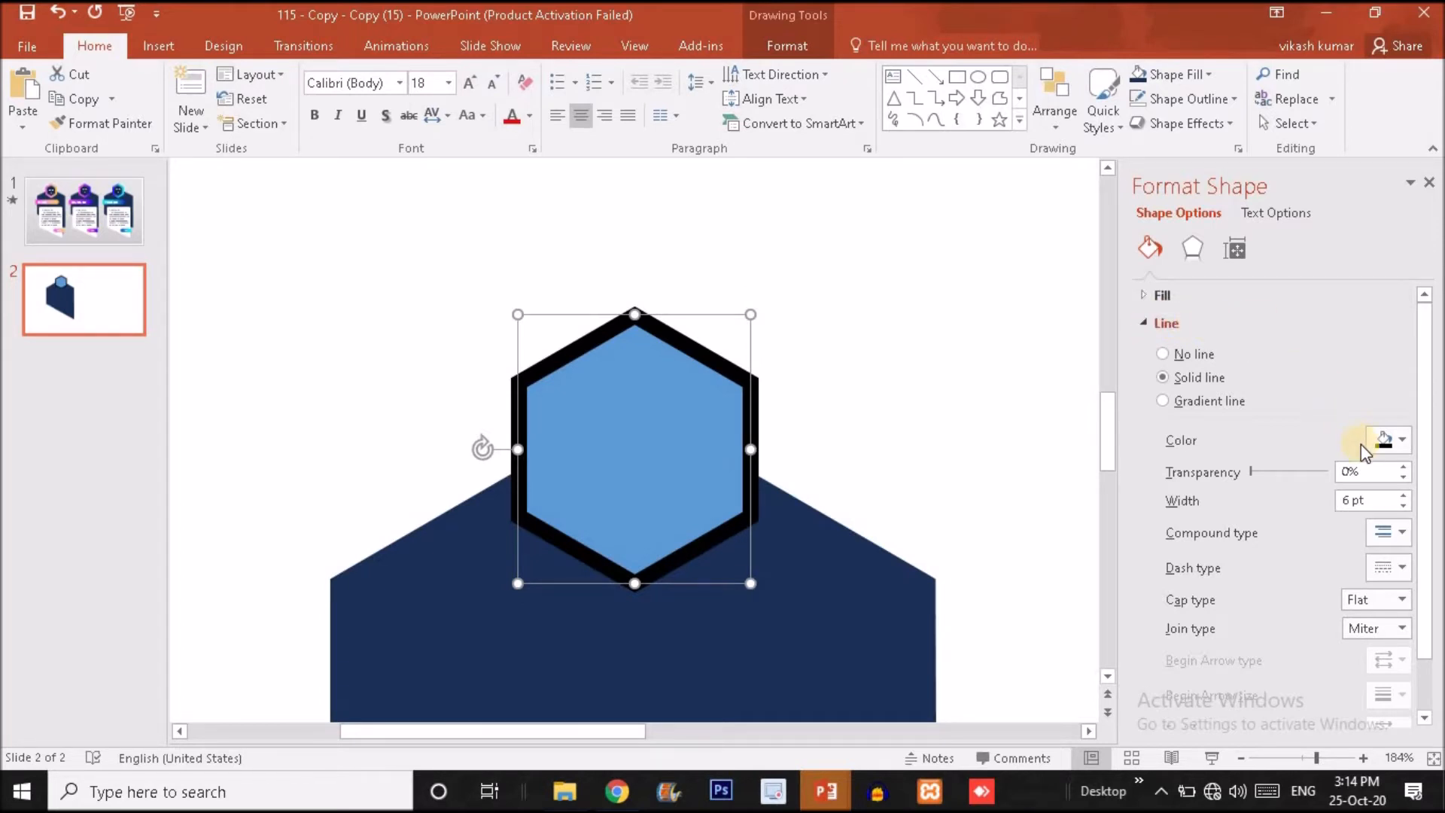
pyautogui.click(1394, 598)
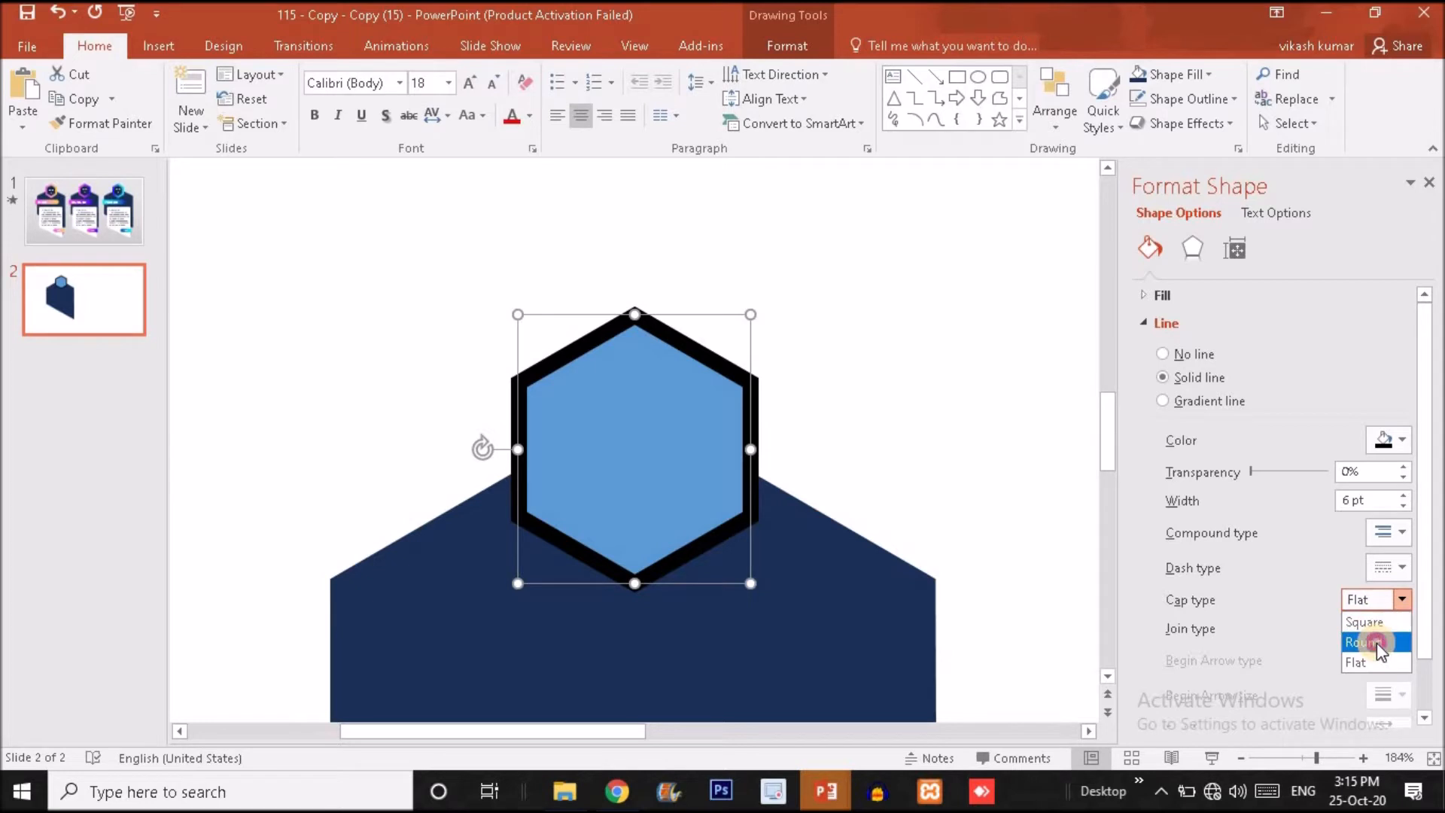
pyautogui.click(1376, 643)
pyautogui.click(1401, 631)
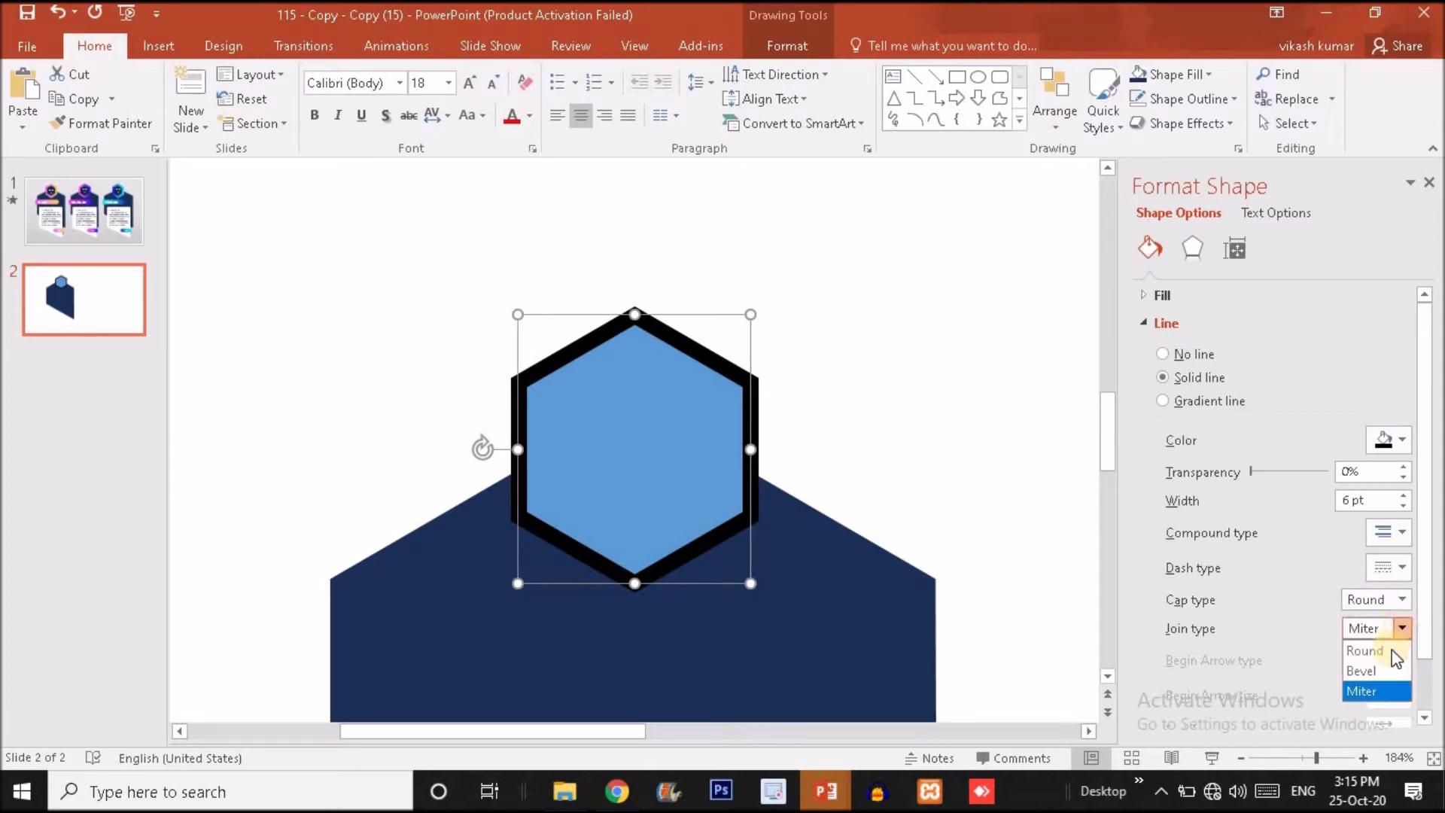
pyautogui.click(1391, 649)
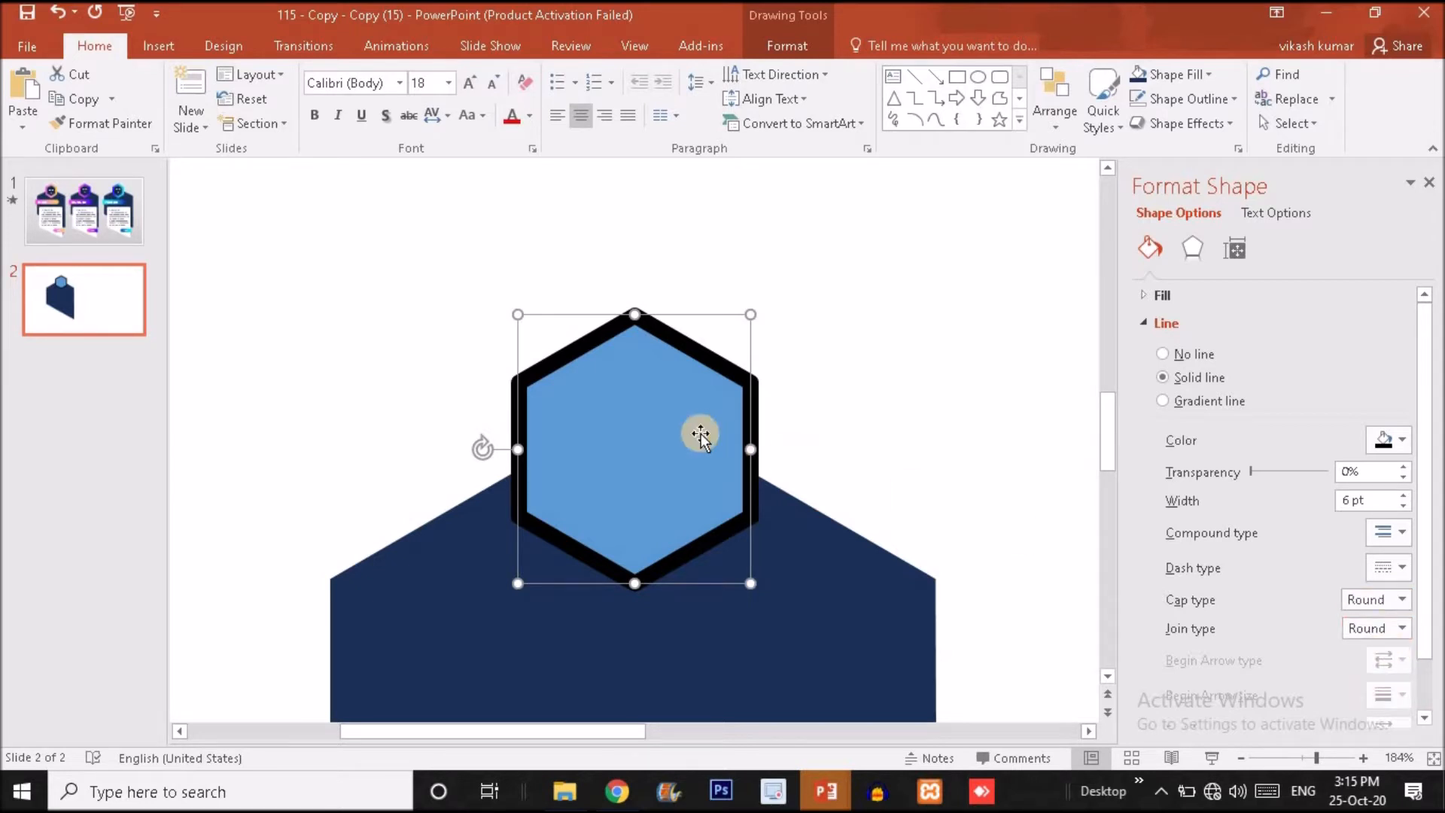
# Change the small hexagon's outline to a gradient line and delete its middle stops, keeping only the two end stops.
pyautogui.click(1163, 399)
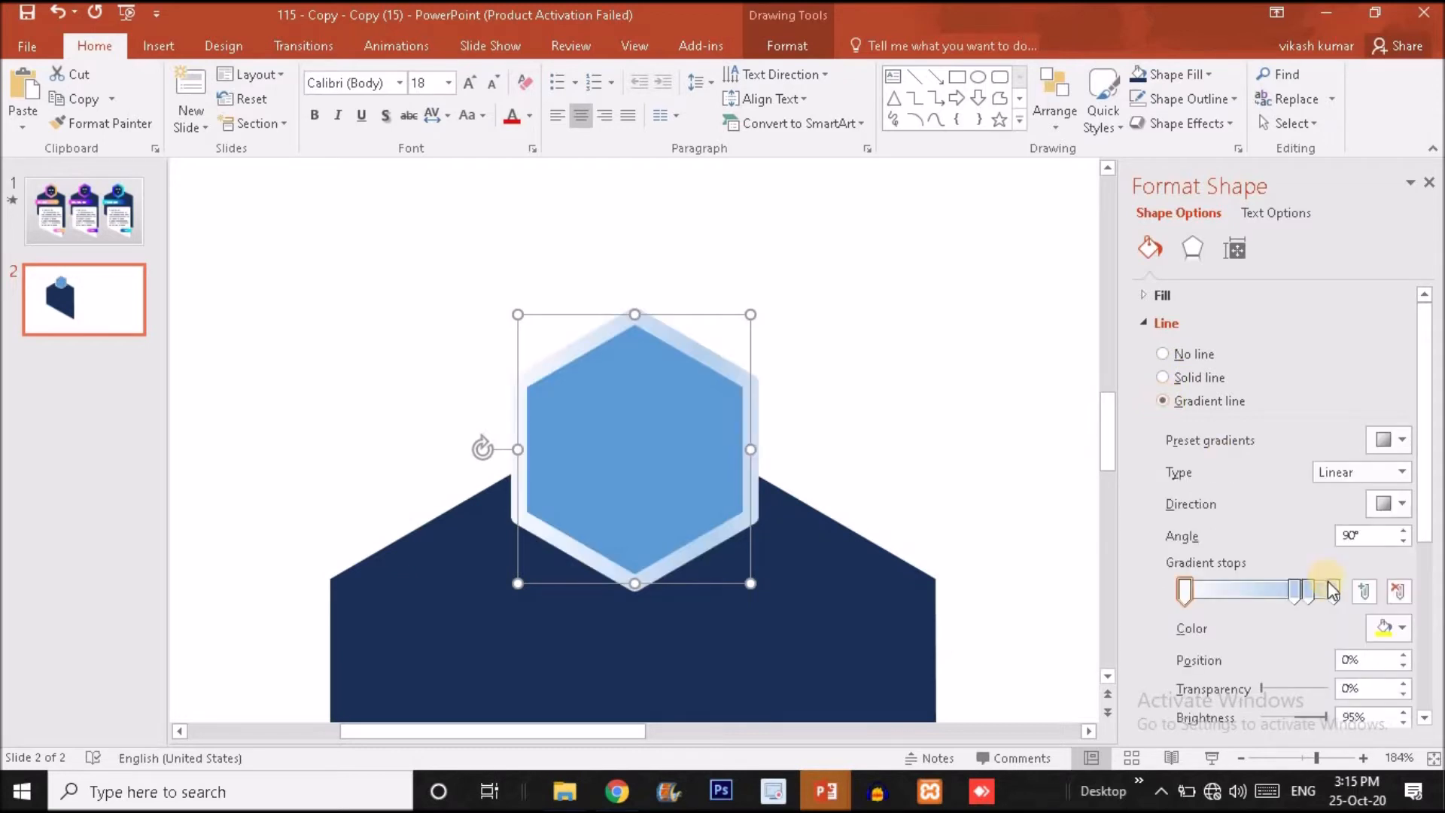
pyautogui.click(1311, 592)
pyautogui.press('Delete')
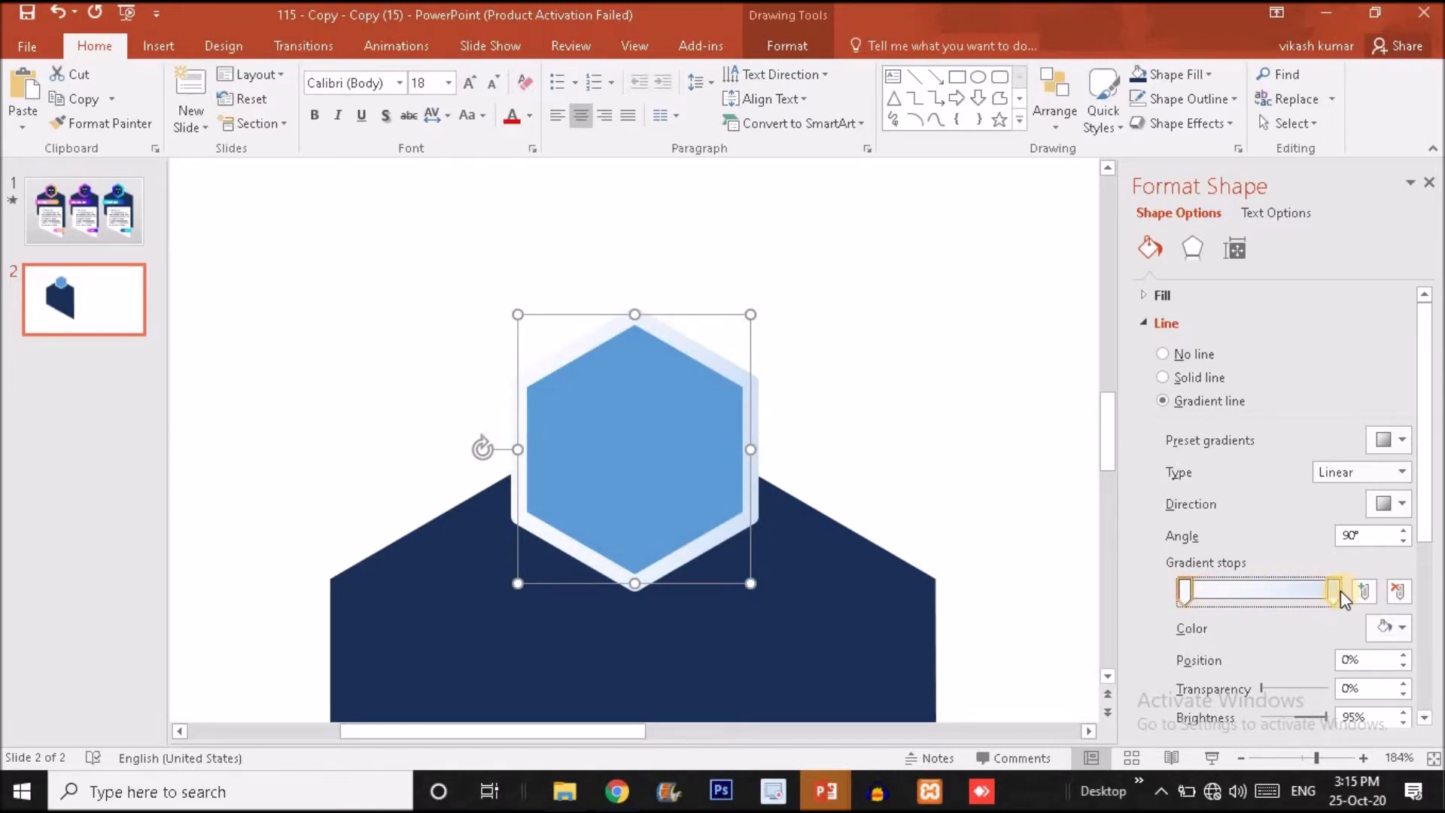
# Colour the outline gradient's first stop with the palette's orange using the Eyedropper.
pyautogui.click(1387, 630)
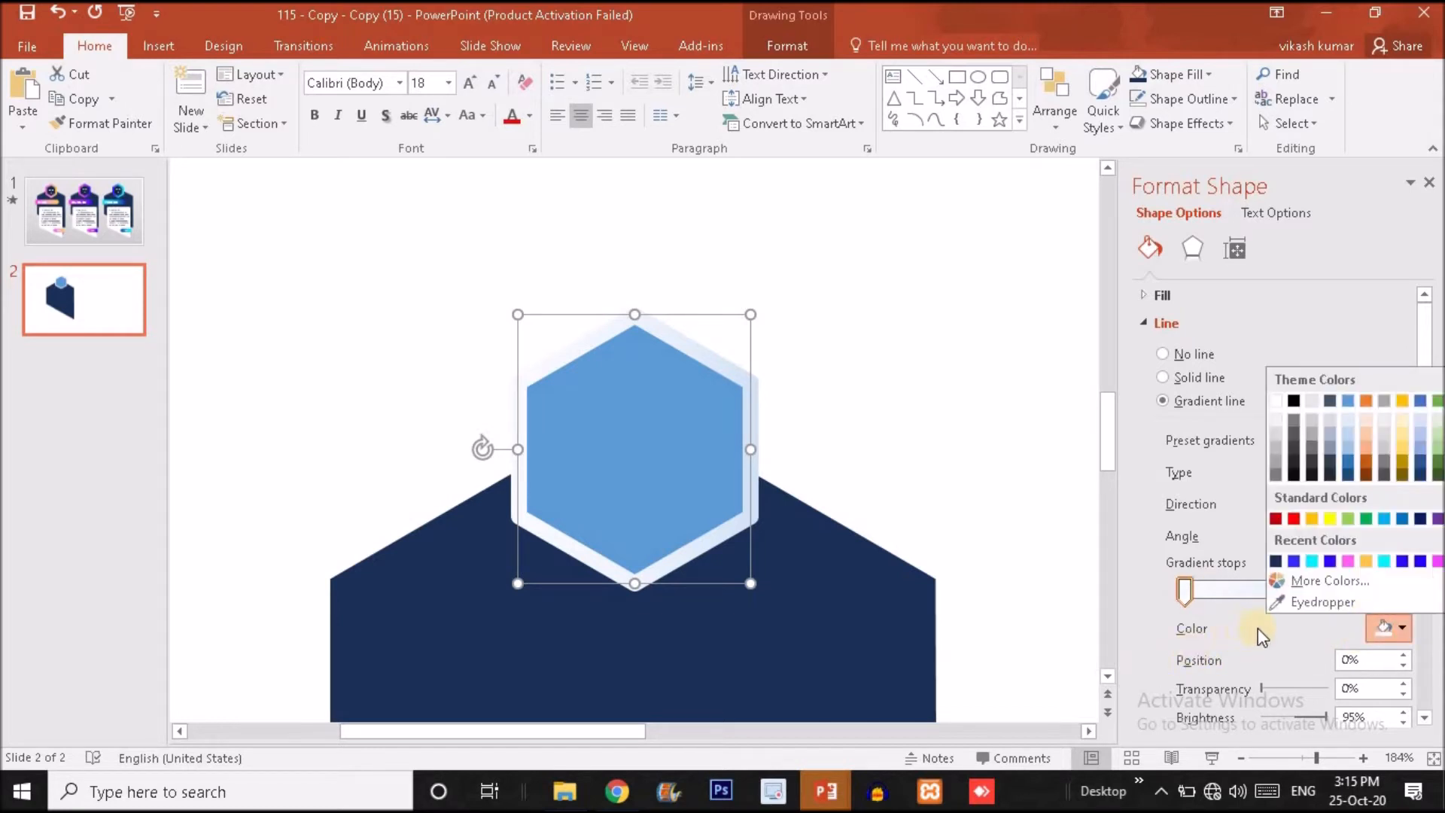
pyautogui.click(1306, 601)
pyautogui.moveTo(561, 792)
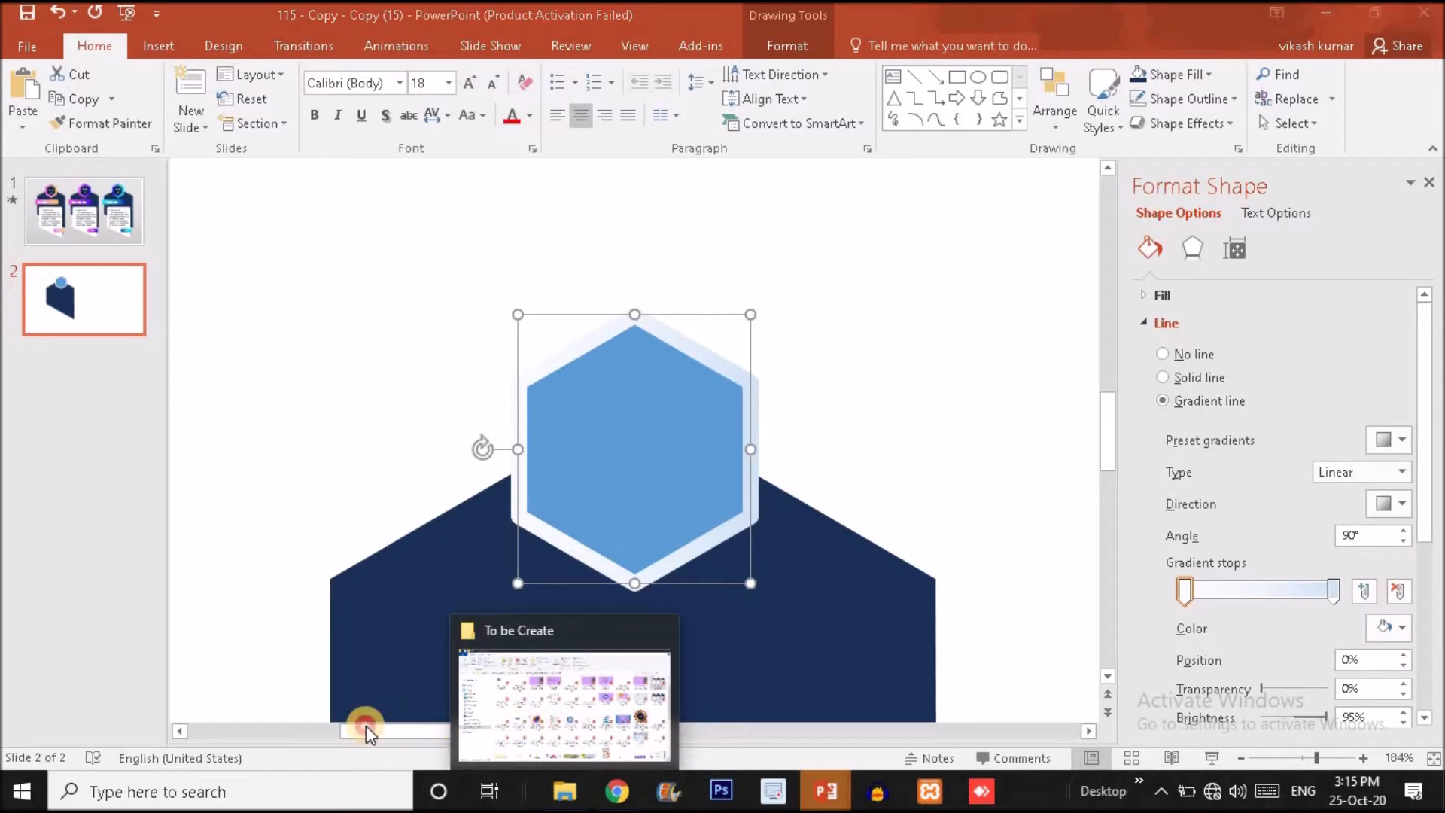
pyautogui.moveTo(257, 730); pyautogui.dragTo(229, 731)
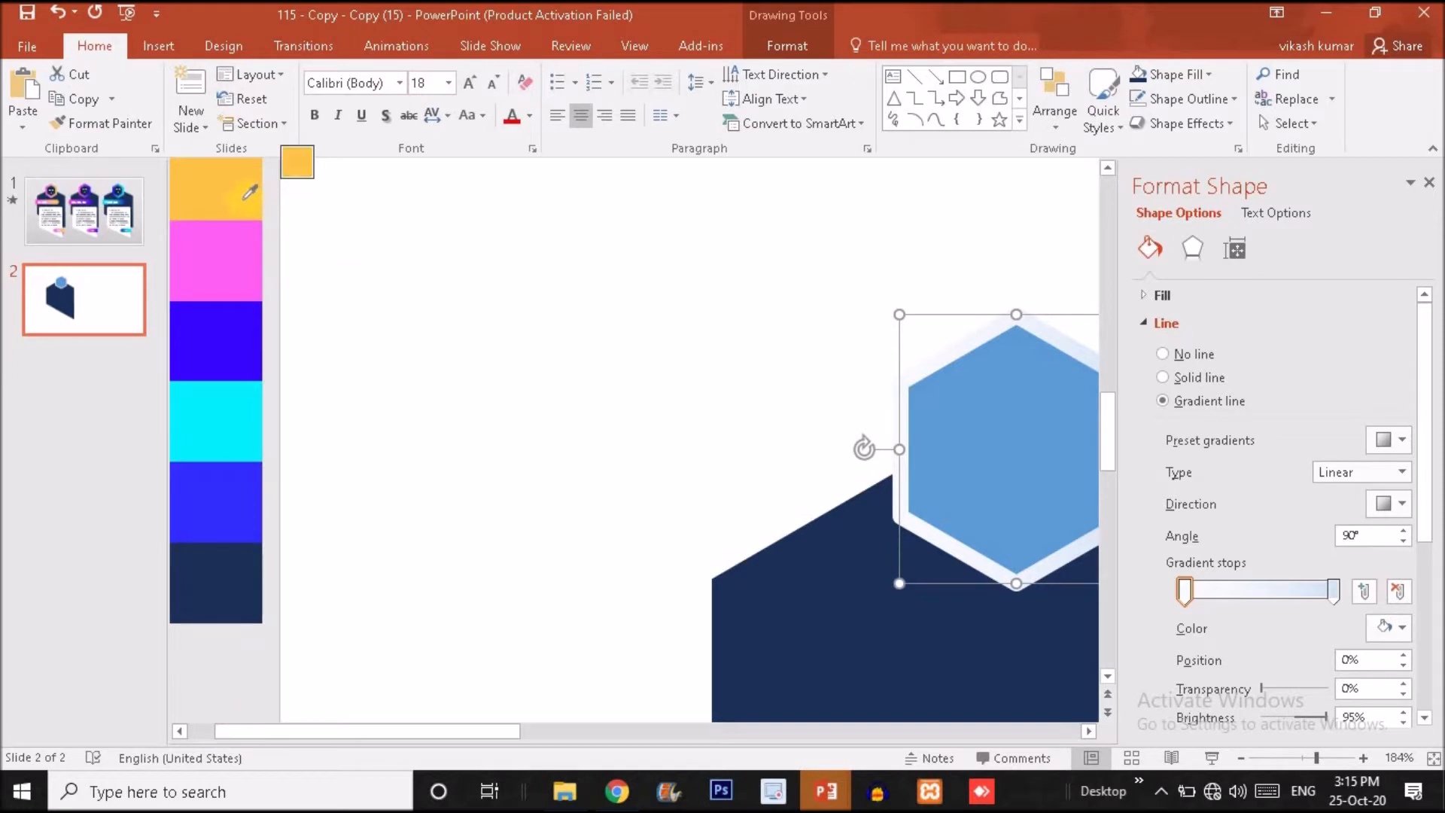
pyautogui.click(243, 198)
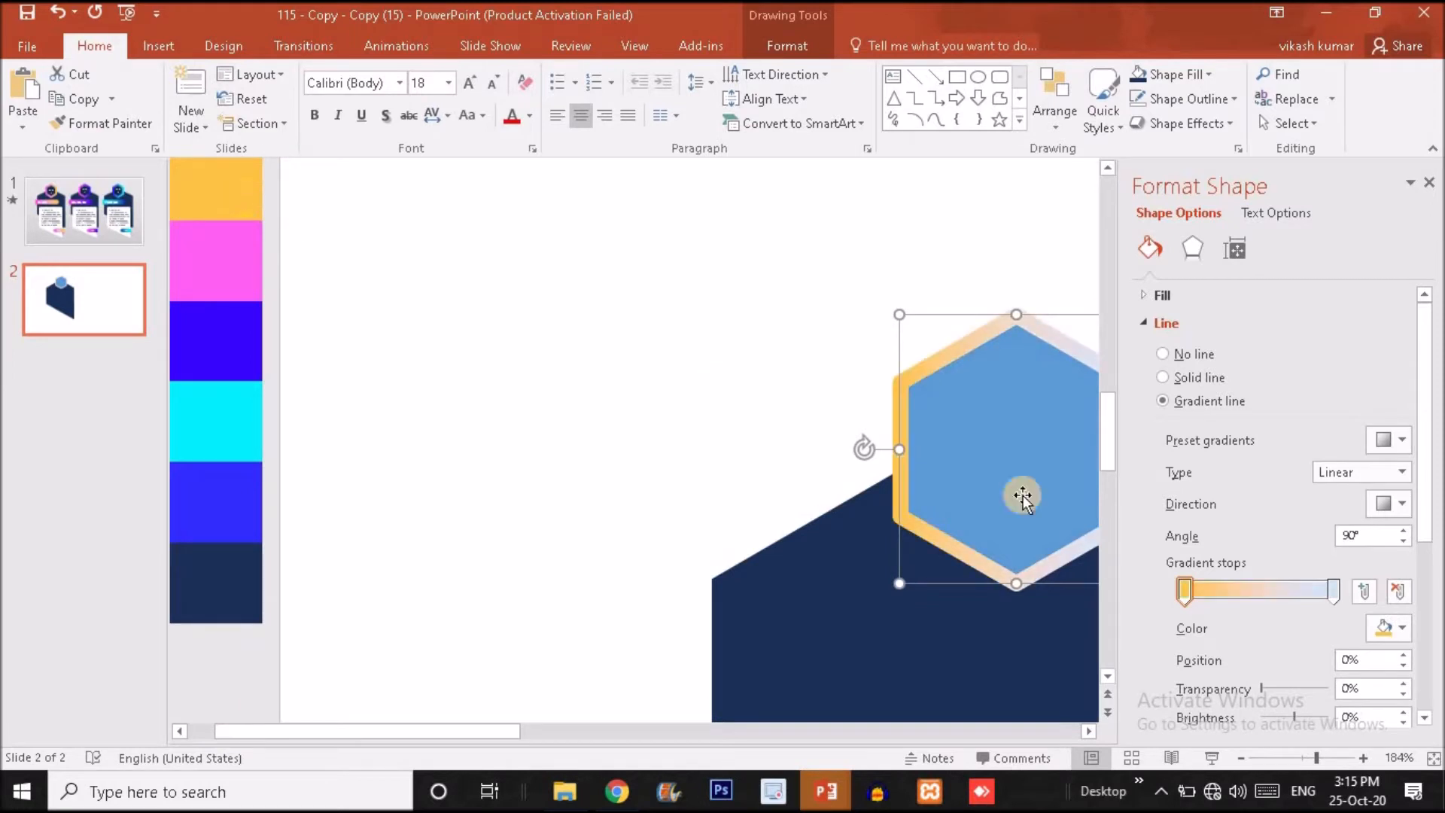
# Colour the outline gradient's end stop with a custom lighter tint of the palette's orange.
pyautogui.click(1333, 595)
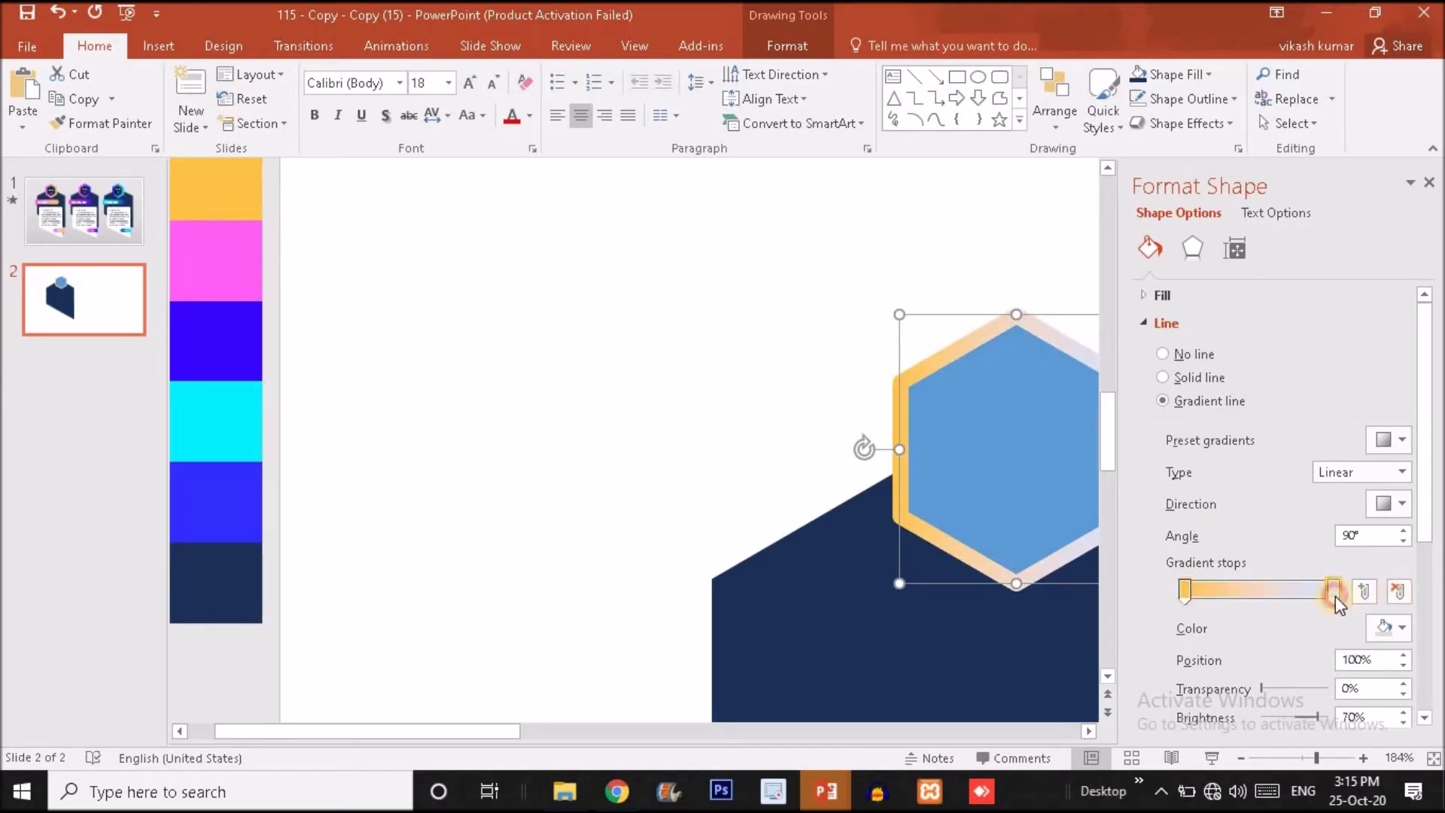
pyautogui.click(1398, 629)
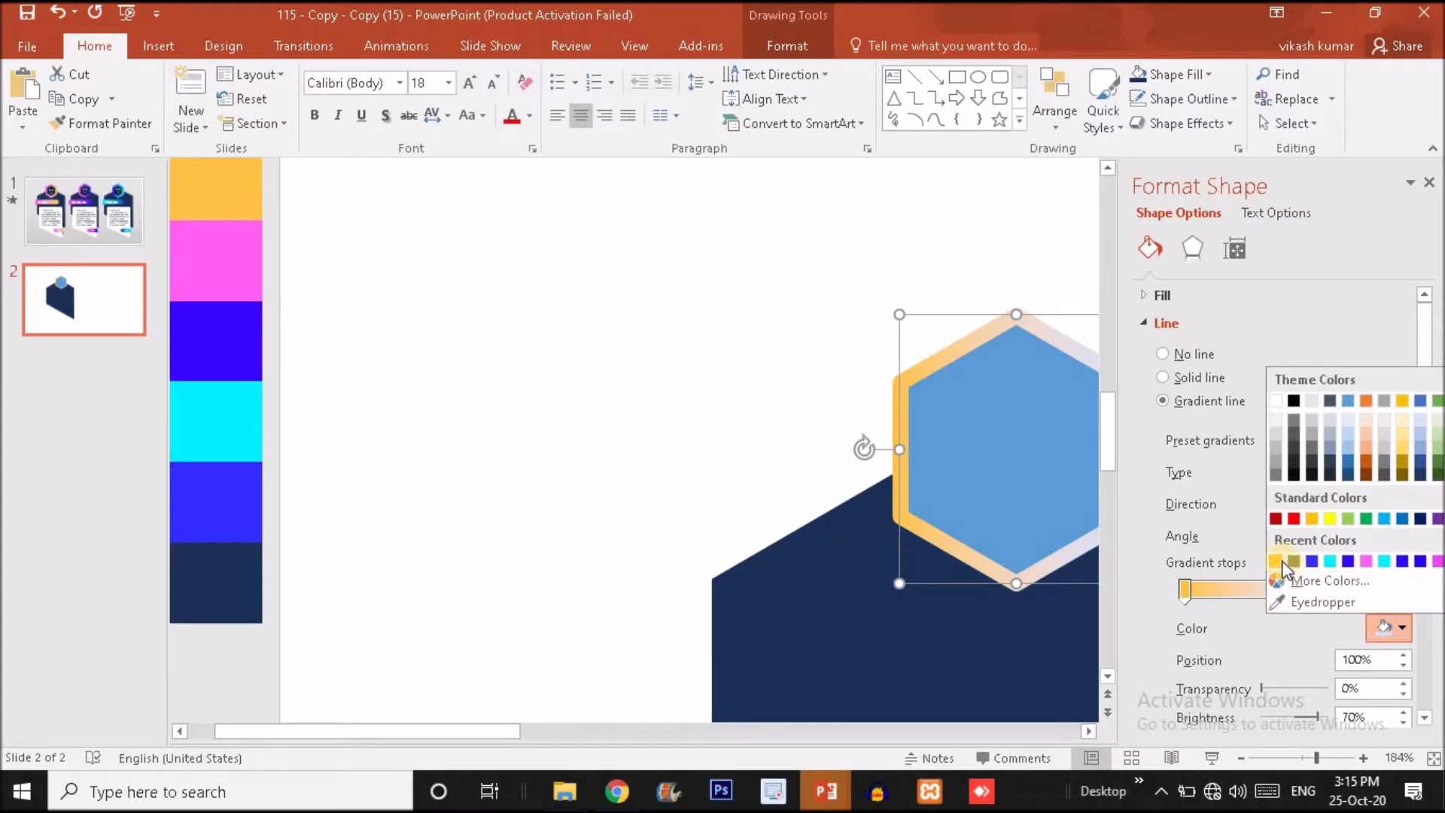
pyautogui.click(1278, 562)
pyautogui.click(1392, 630)
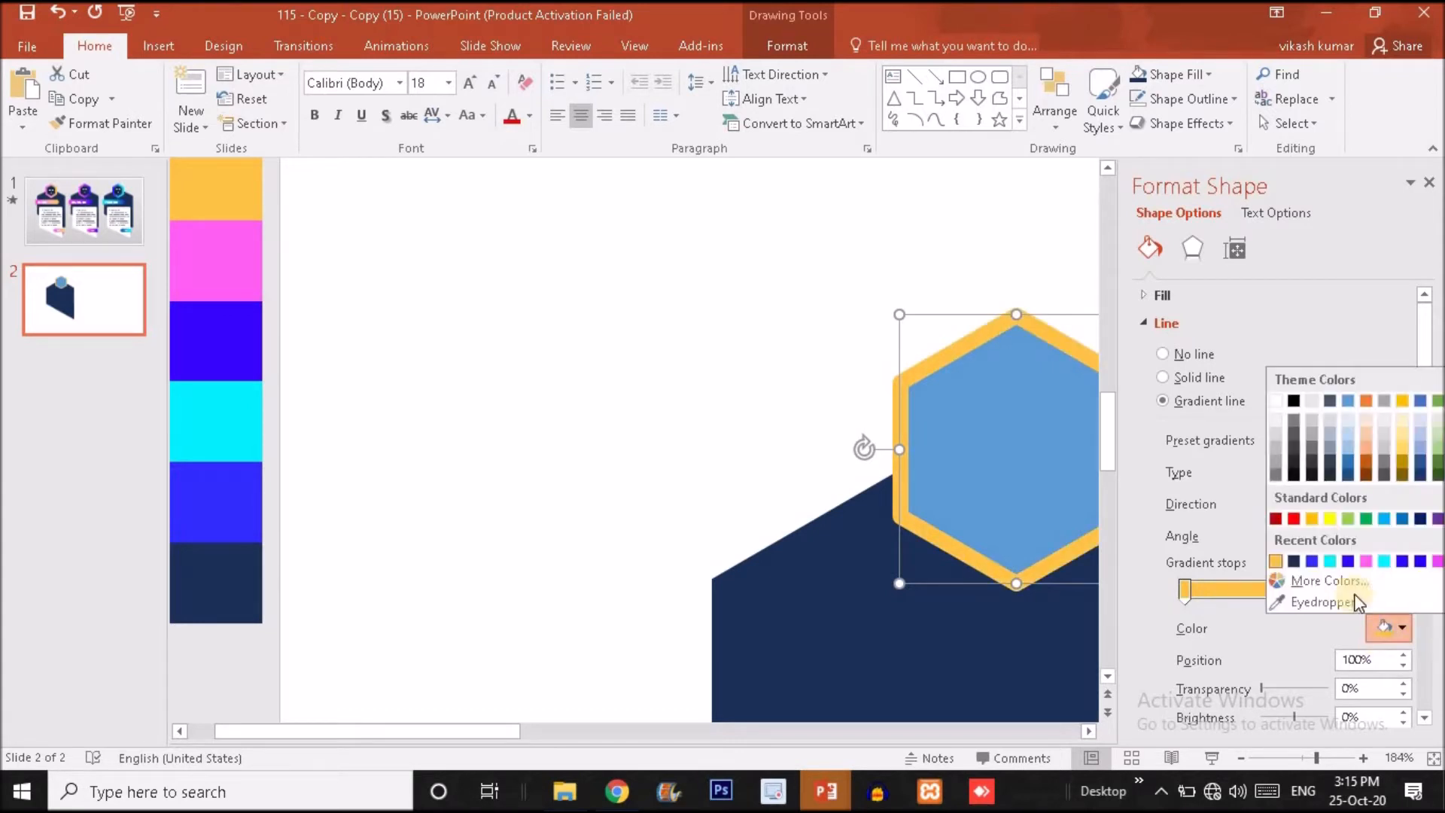
pyautogui.click(1310, 581)
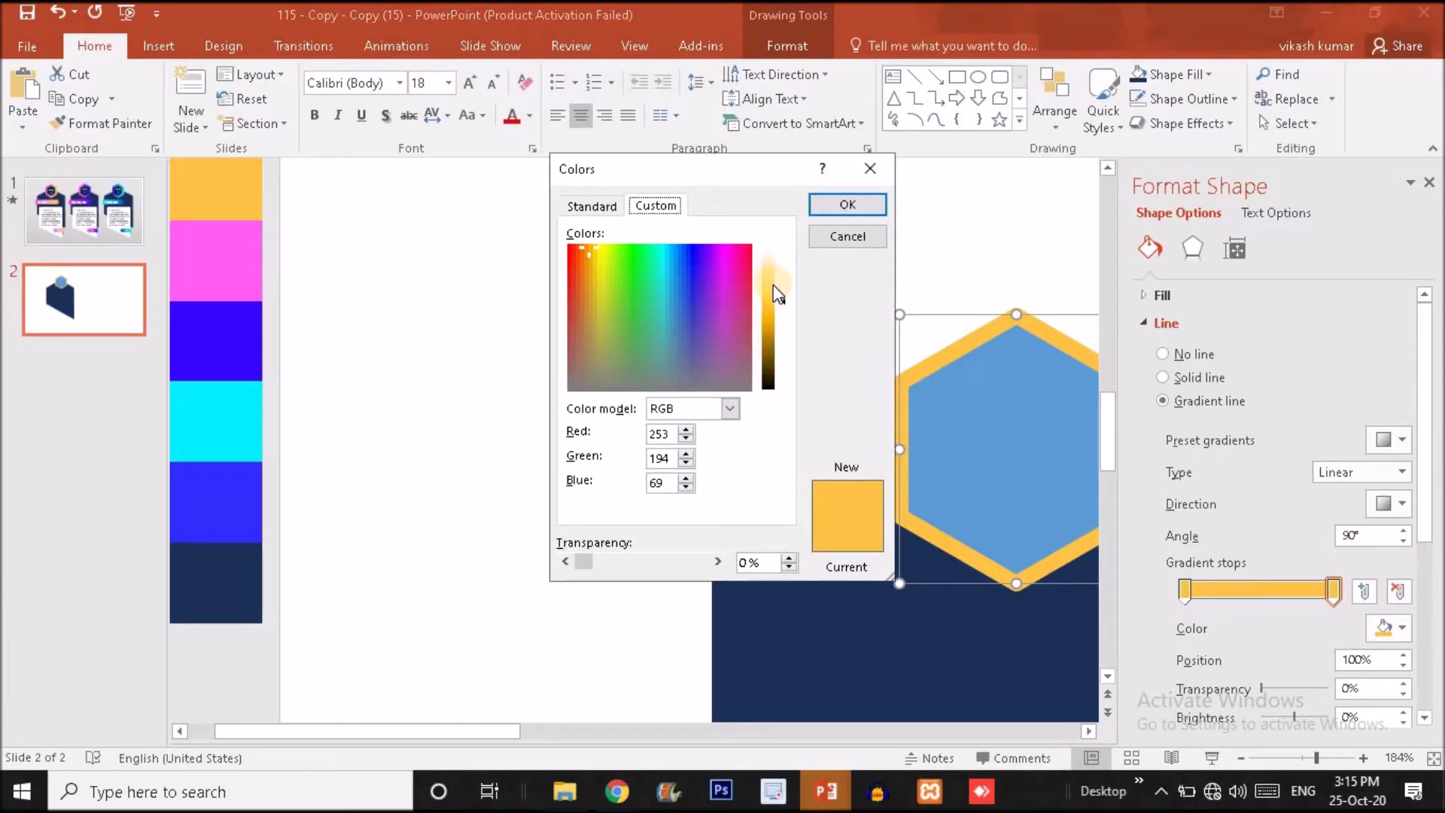
pyautogui.click(778, 292)
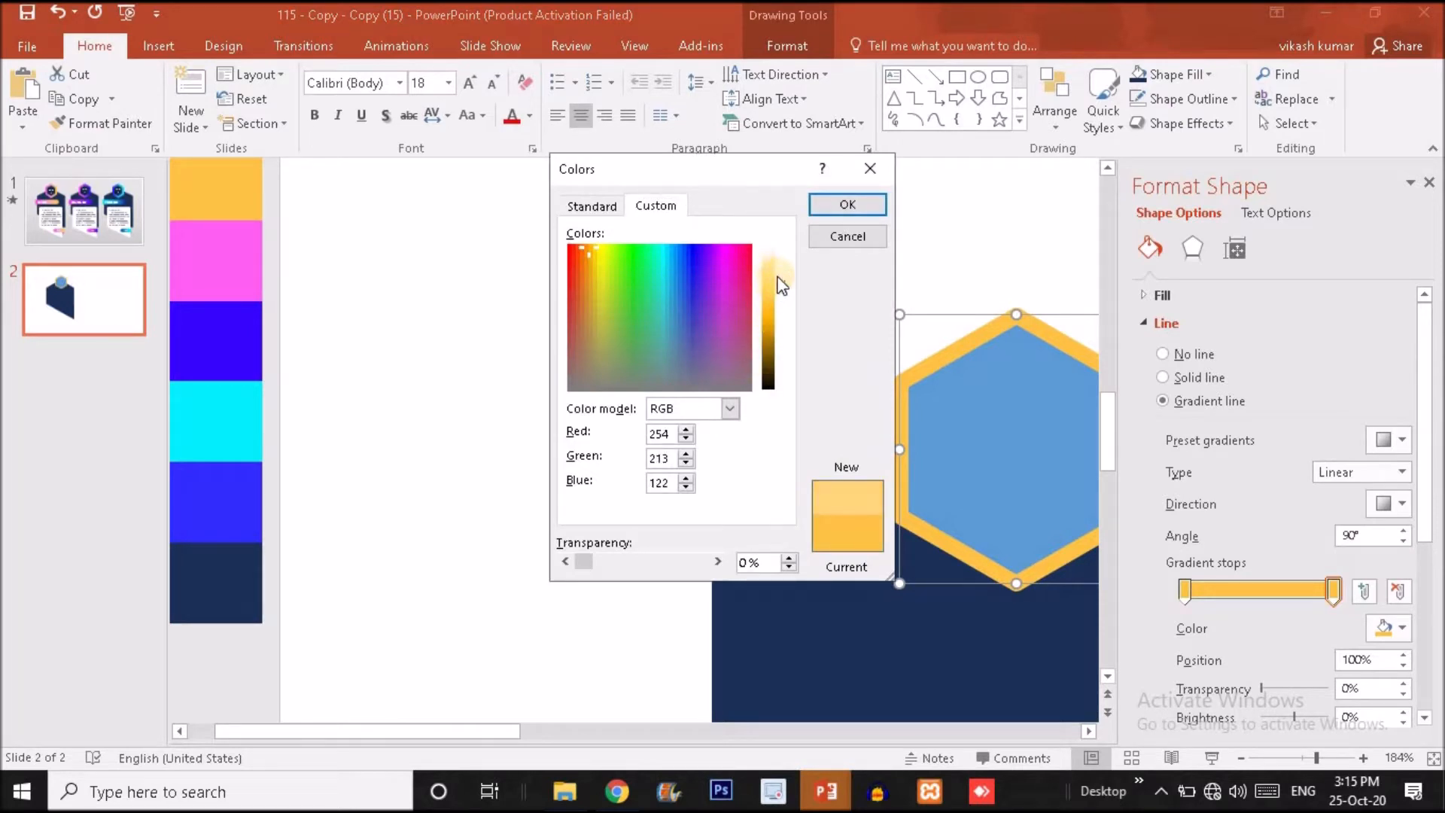
pyautogui.moveTo(783, 286); pyautogui.dragTo(784, 280)
pyautogui.moveTo(784, 280); pyautogui.dragTo(784, 286)
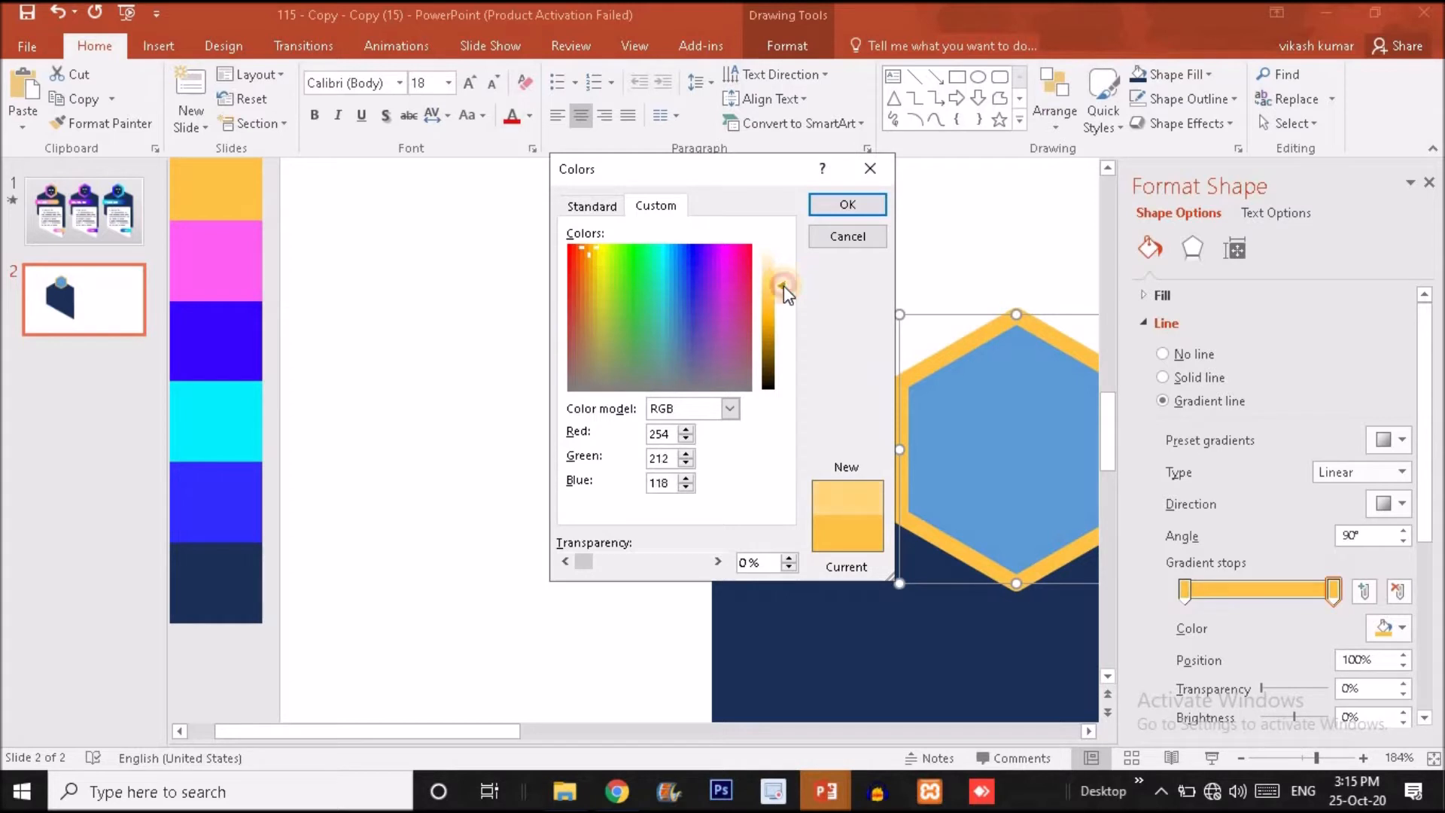
pyautogui.click(851, 212)
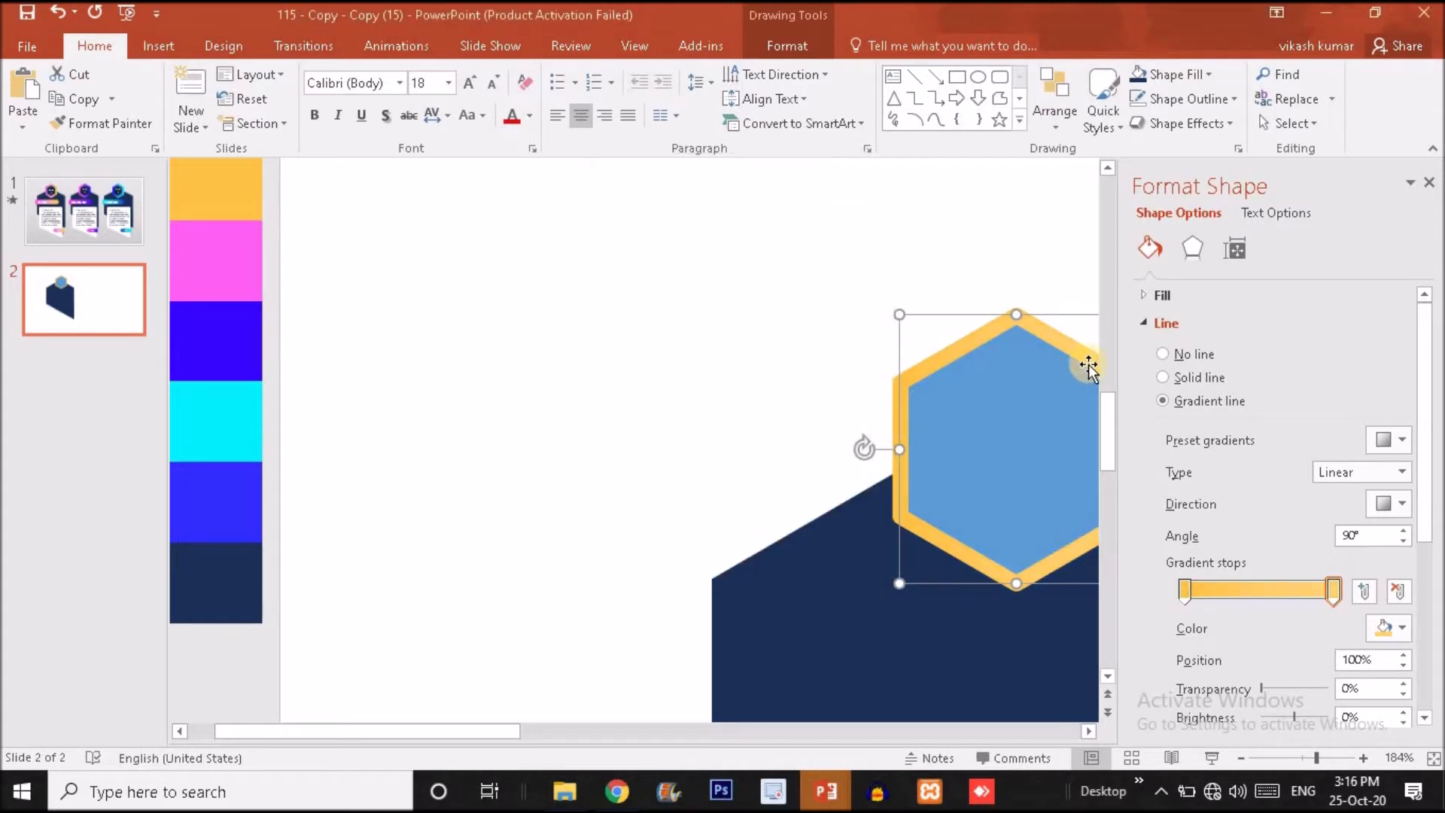
# Set the small hexagon's outline width to 10 pt.
pyautogui.click(1281, 755)
pyautogui.click(743, 423)
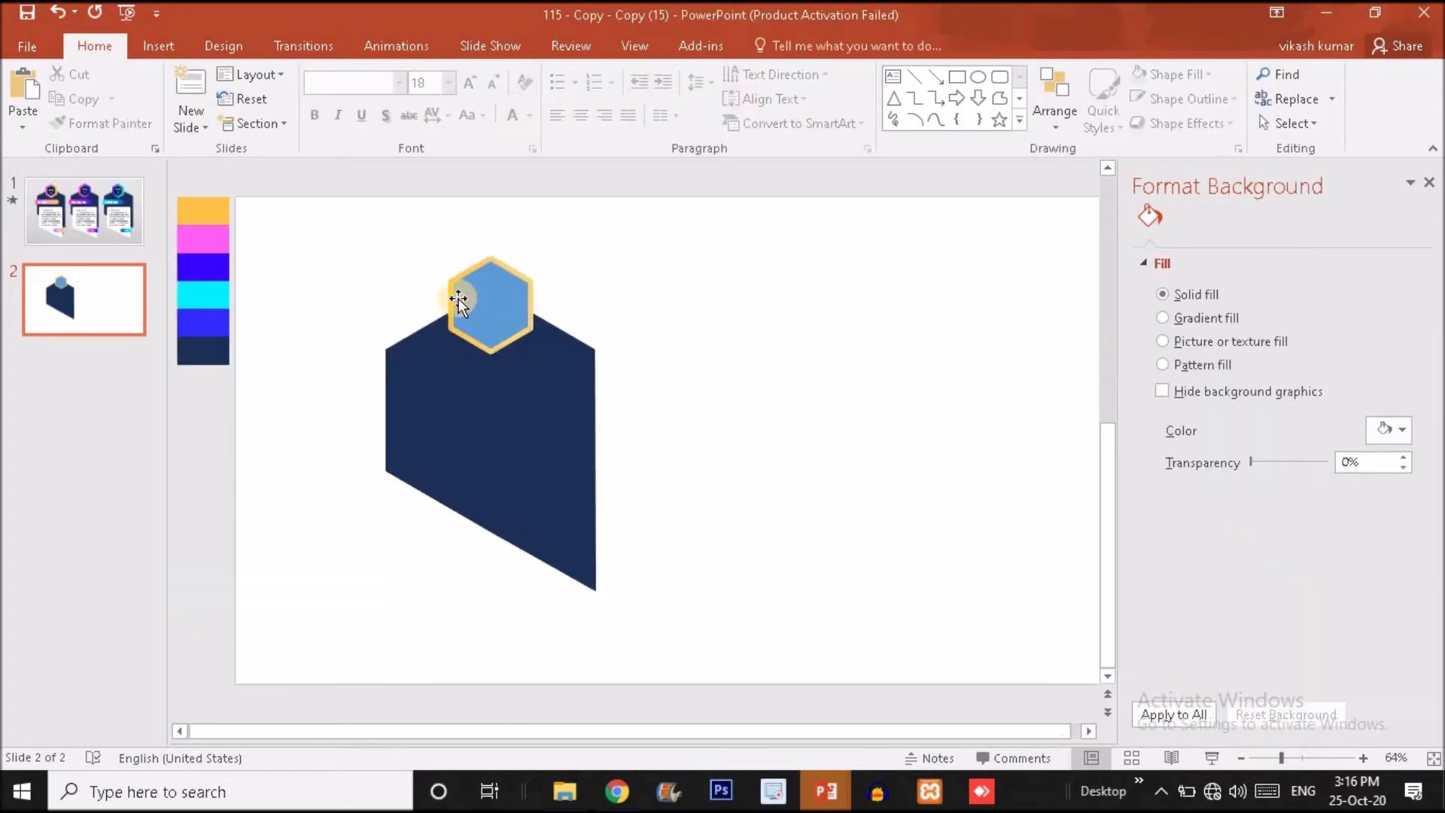
pyautogui.click(478, 303)
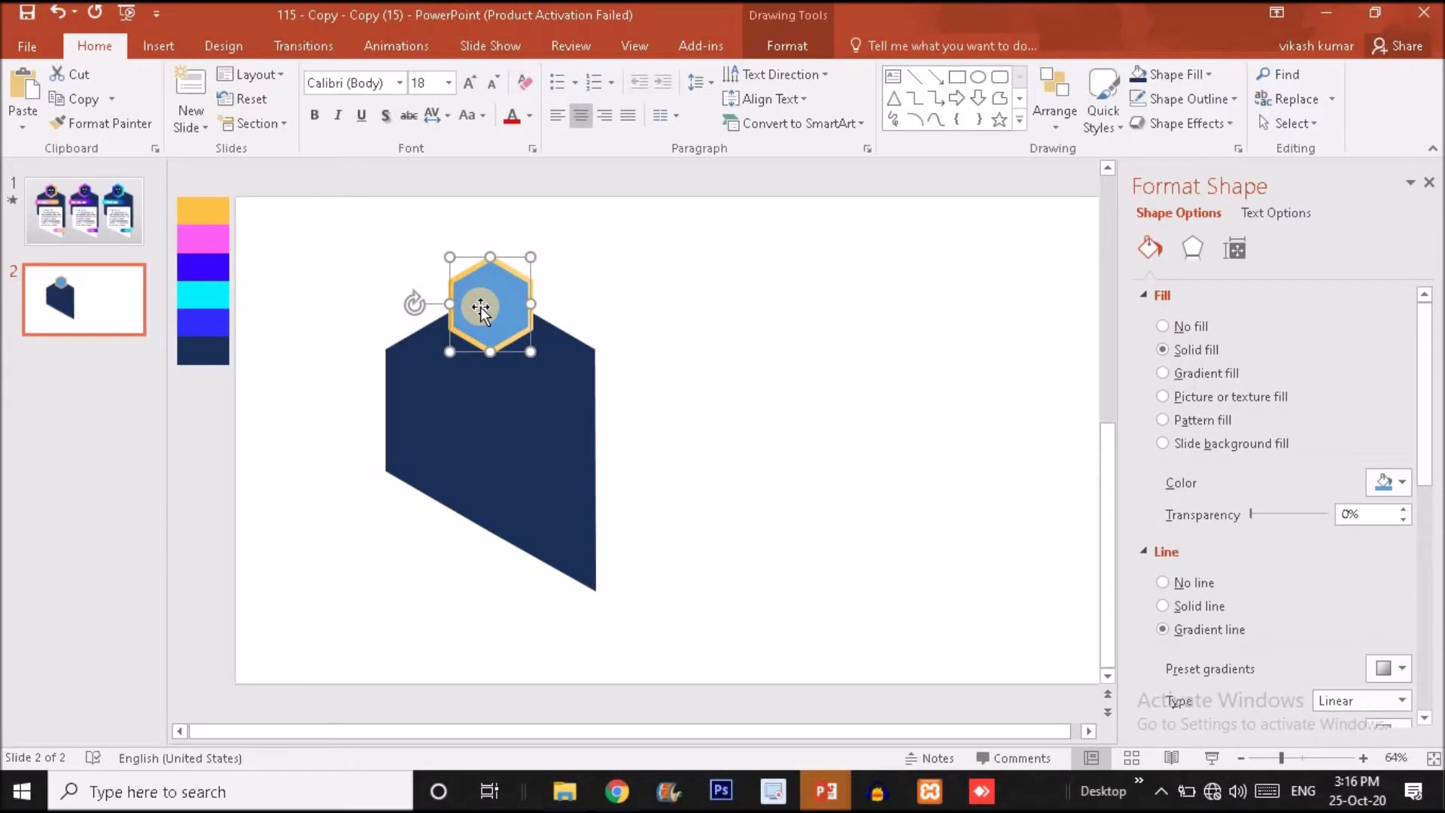
pyautogui.click(1428, 435)
pyautogui.moveTo(1428, 435); pyautogui.dragTo(1429, 599)
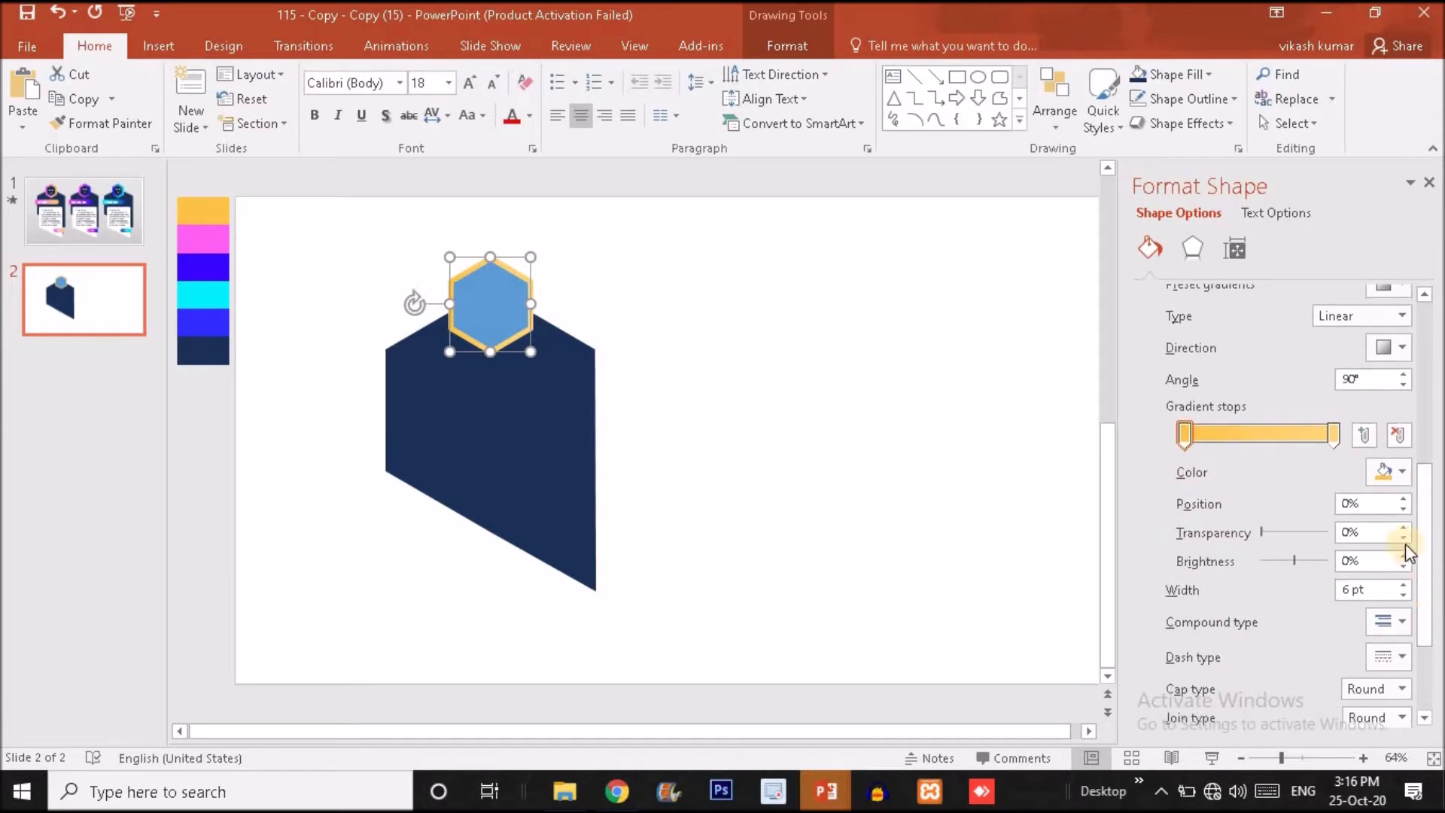
pyautogui.click(1402, 585)
pyautogui.click(1402, 584)
pyautogui.click(1403, 584)
pyautogui.click(1402, 584)
pyautogui.click(1402, 584)
pyautogui.click(1402, 584)
pyautogui.click(1402, 584)
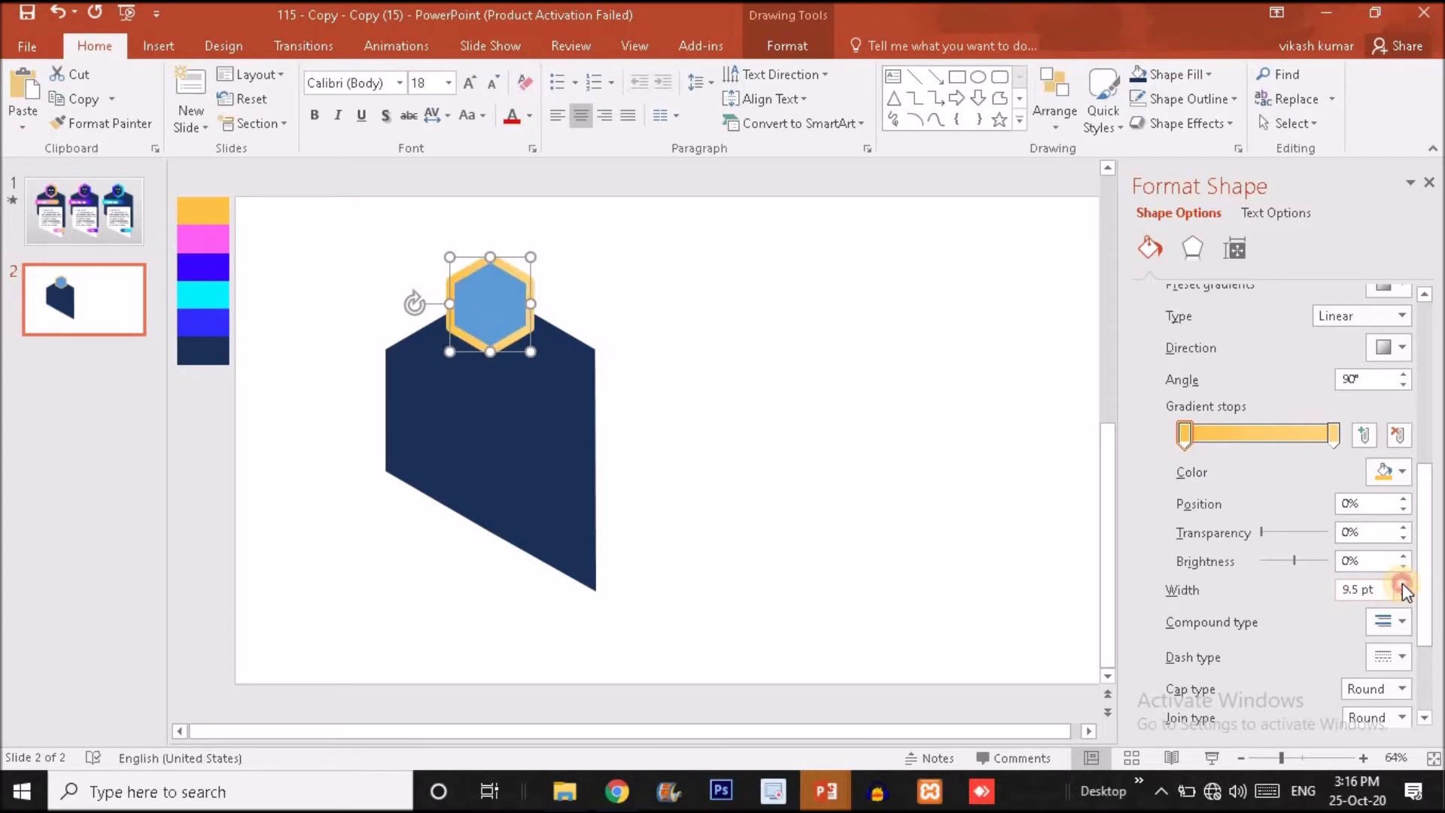
pyautogui.click(1402, 584)
pyautogui.click(681, 419)
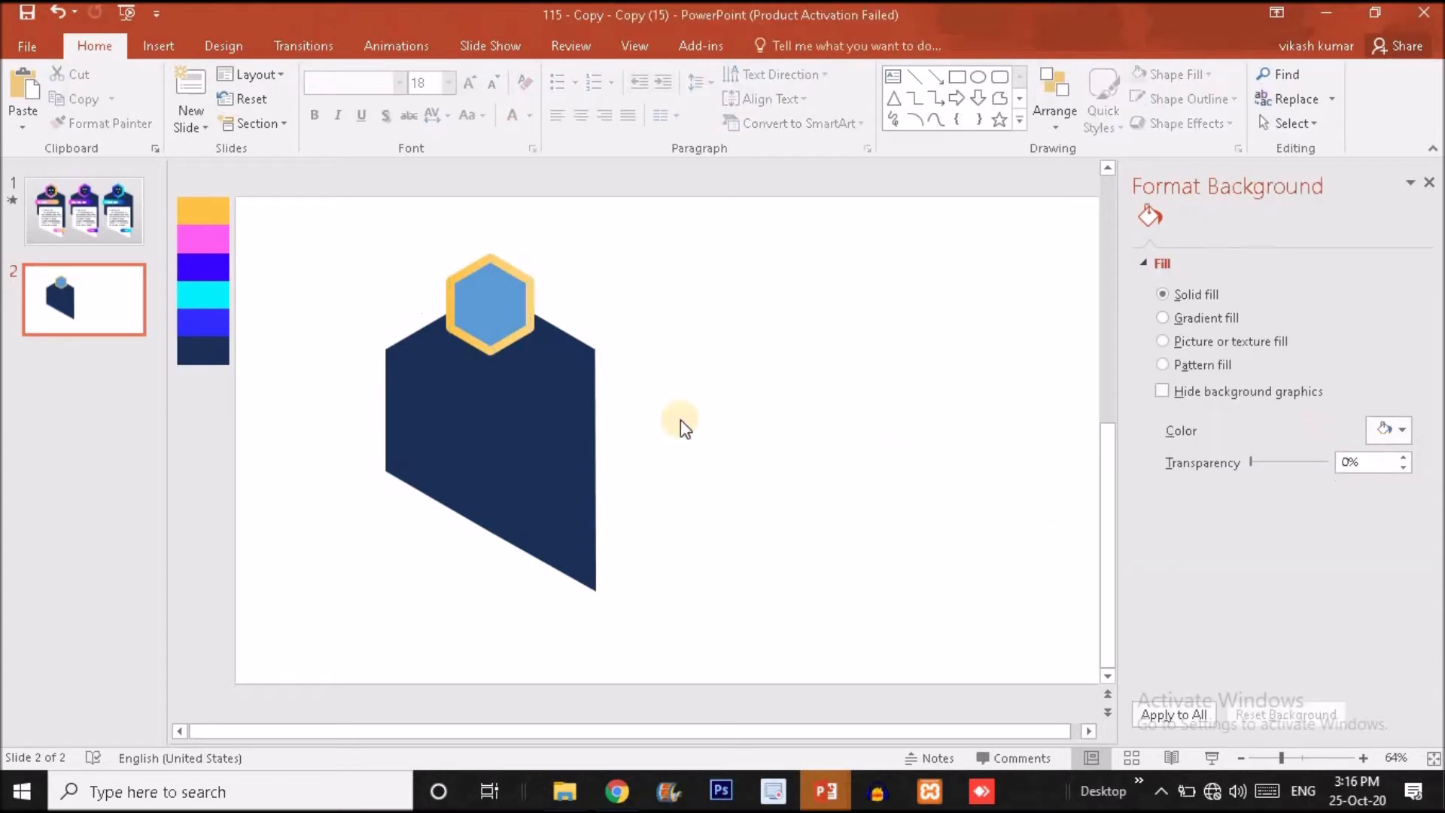
# Fill the small hexagon with the same navy as the card body, taken from the recent colours.
pyautogui.click(503, 329)
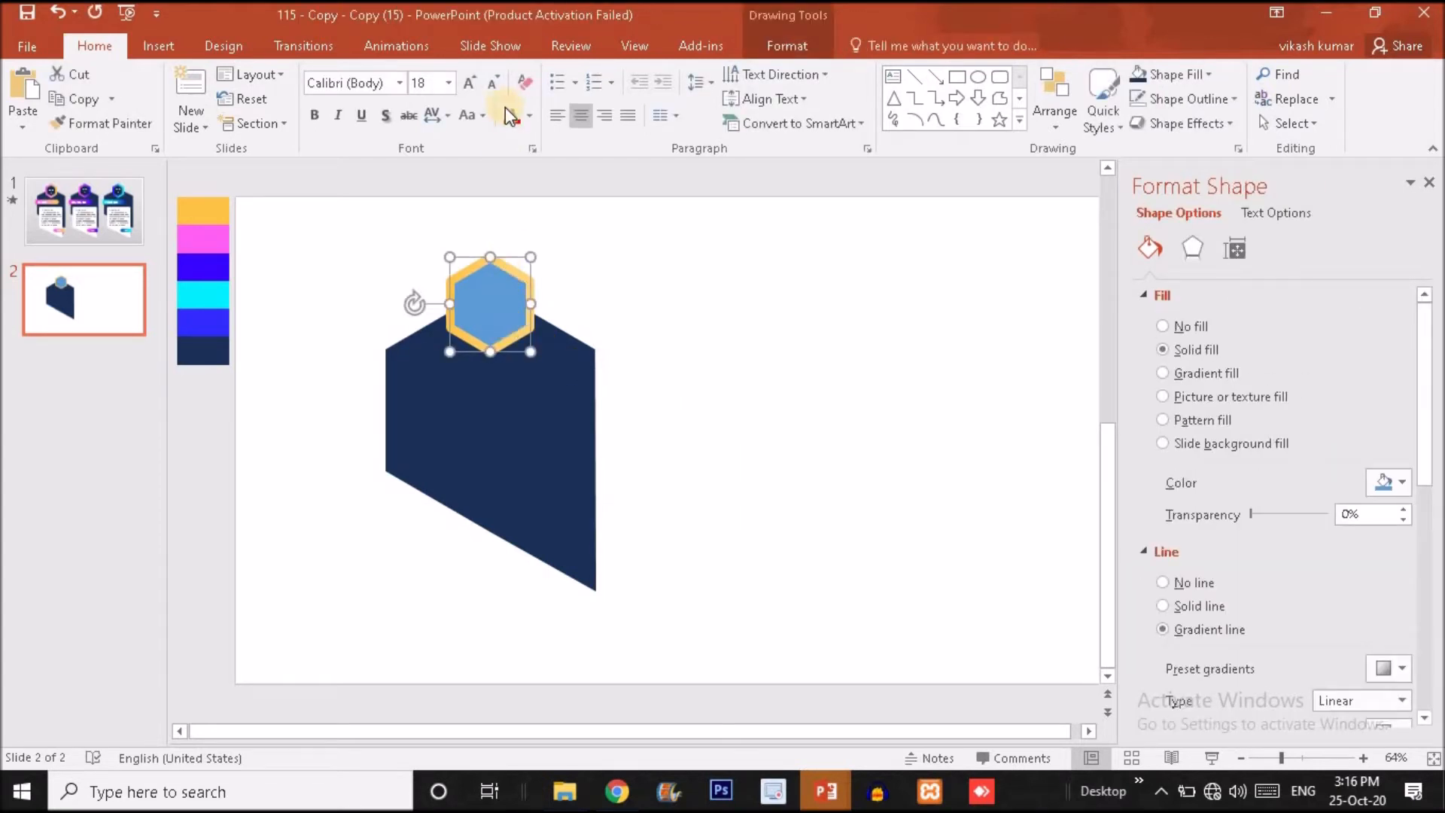
pyautogui.click(788, 45)
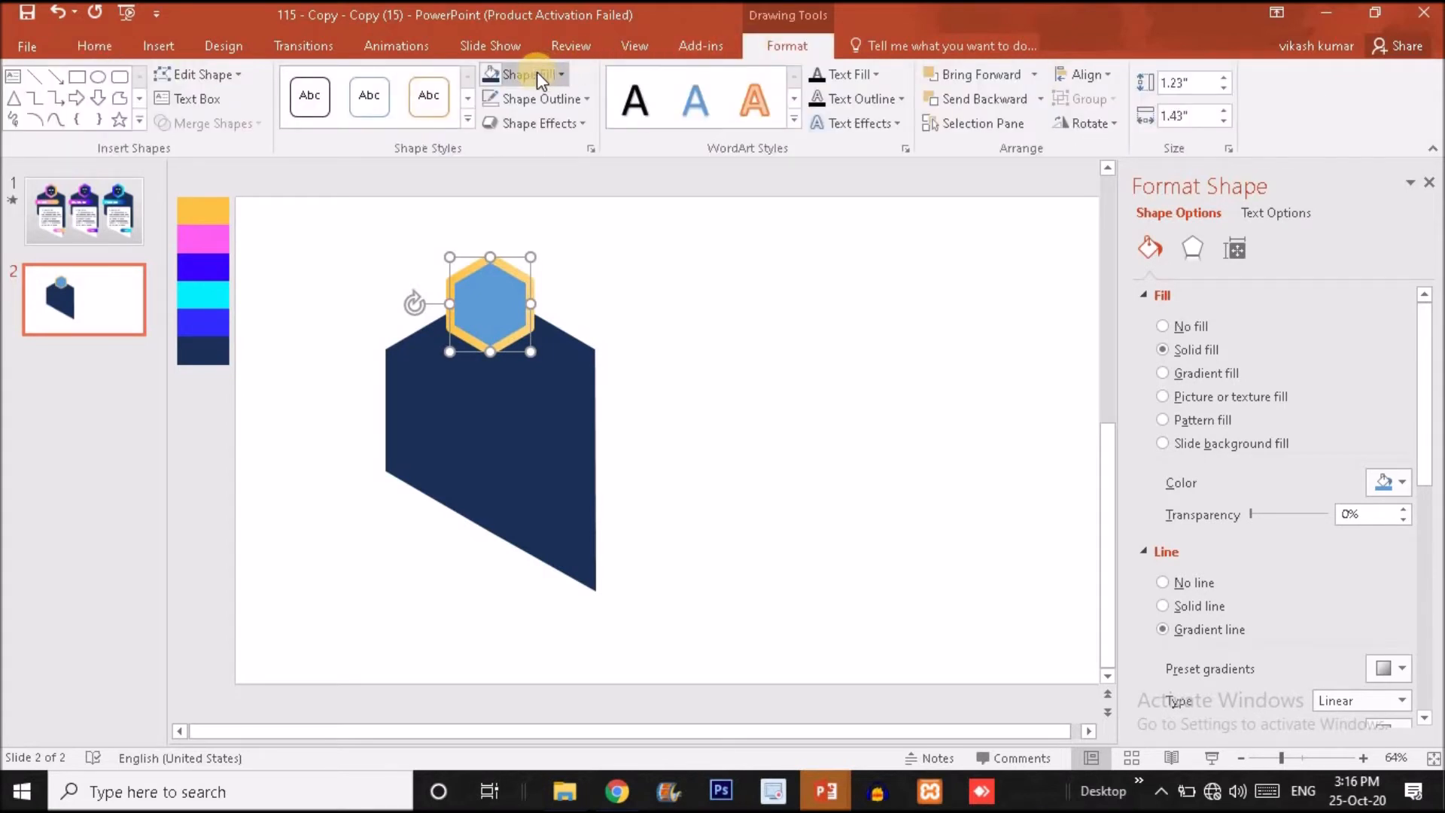
pyautogui.click(561, 74)
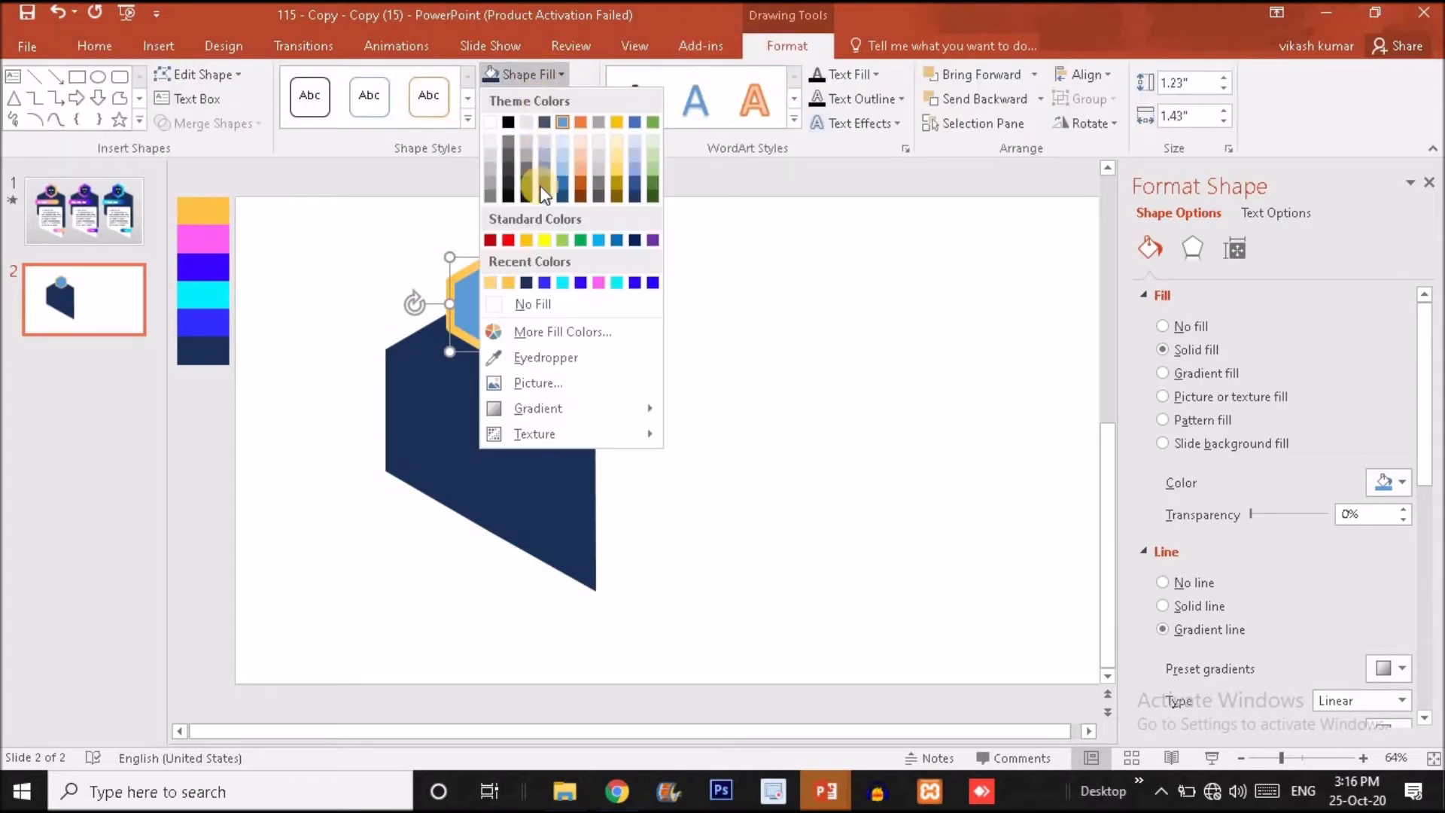
pyautogui.click(529, 282)
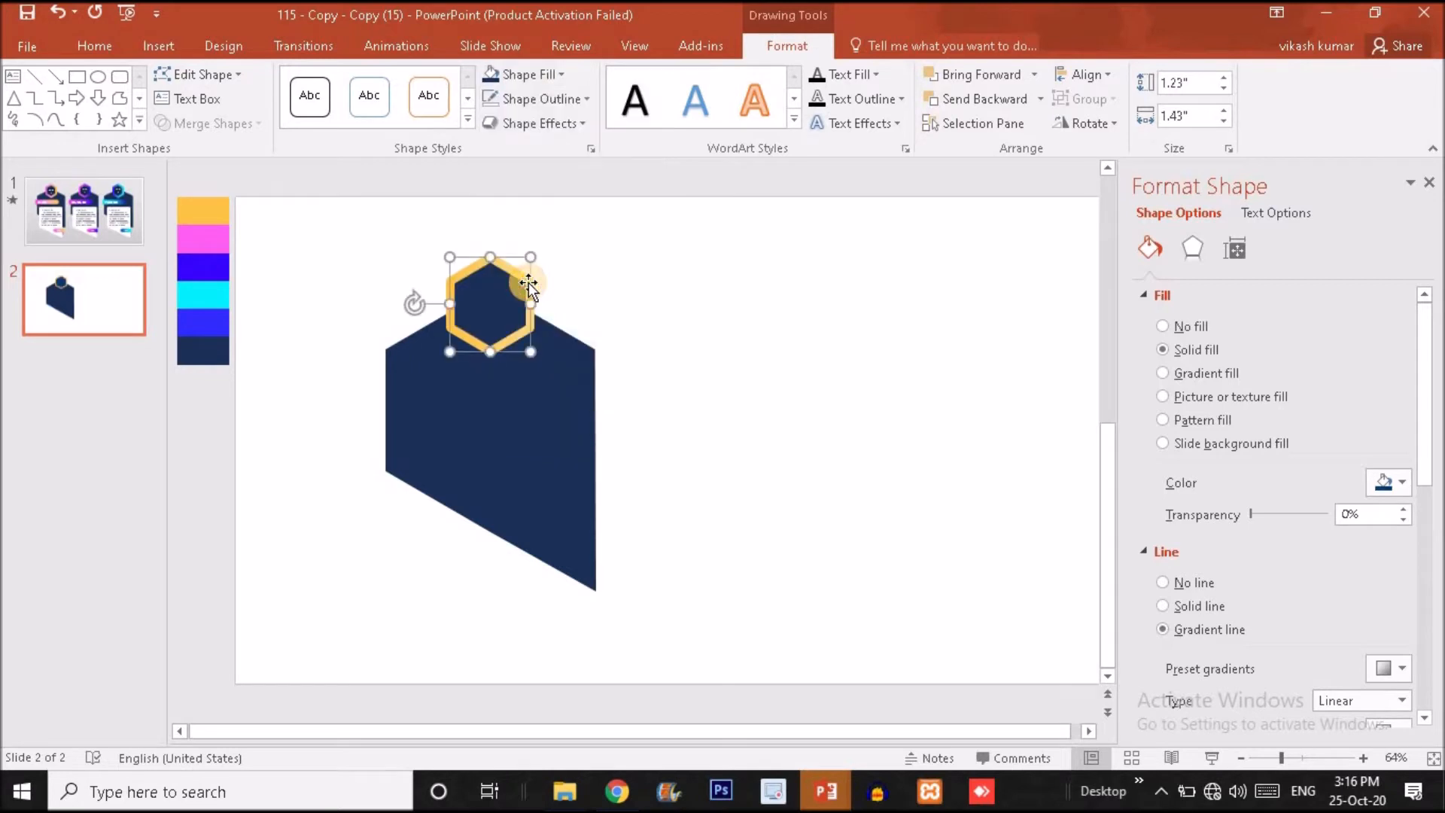
# Compare the badge with slide 1's and colour its outline gradient's end stop with the palette's pink using the Eyedropper.
pyautogui.click(118, 238)
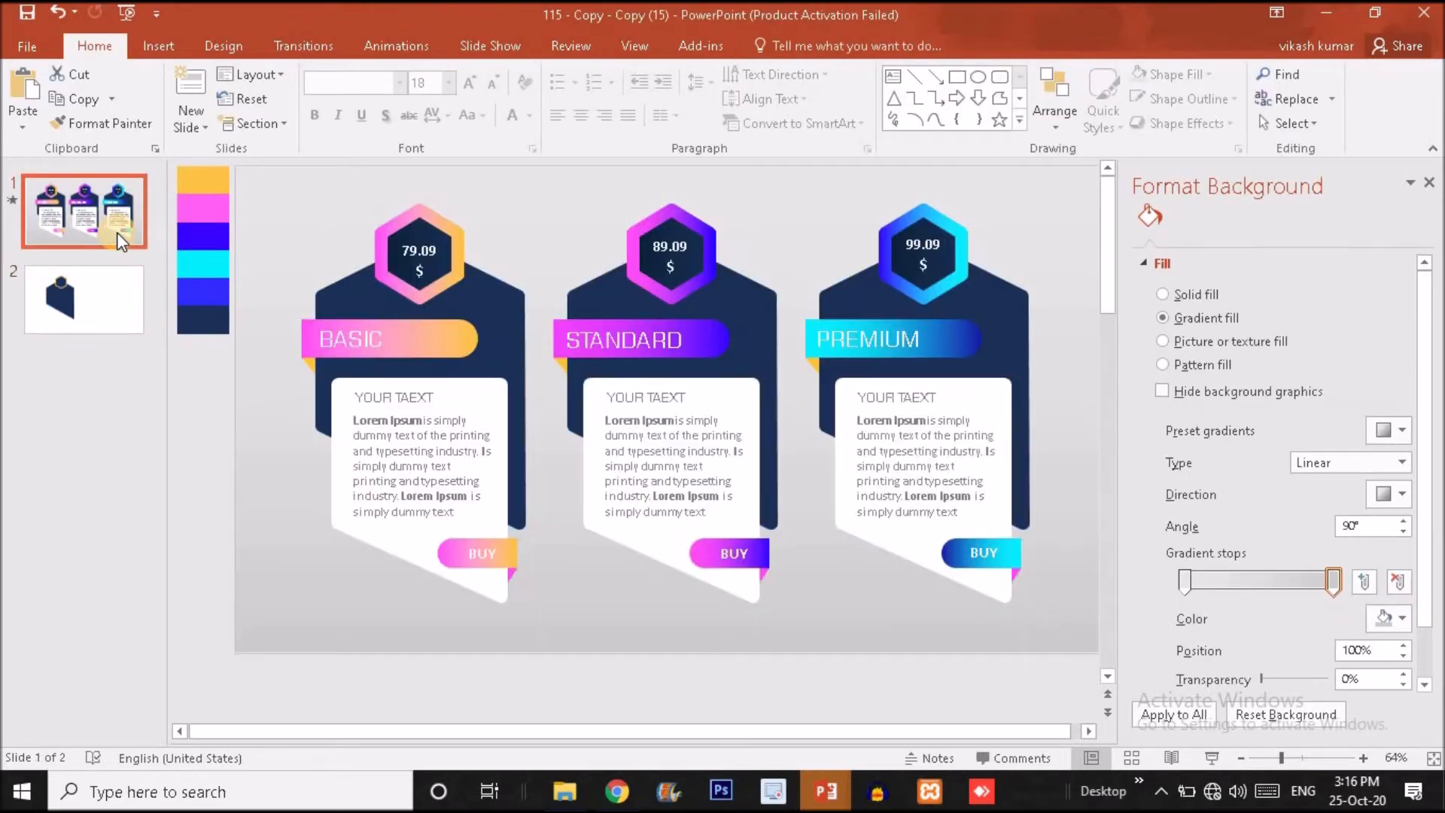
pyautogui.click(106, 282)
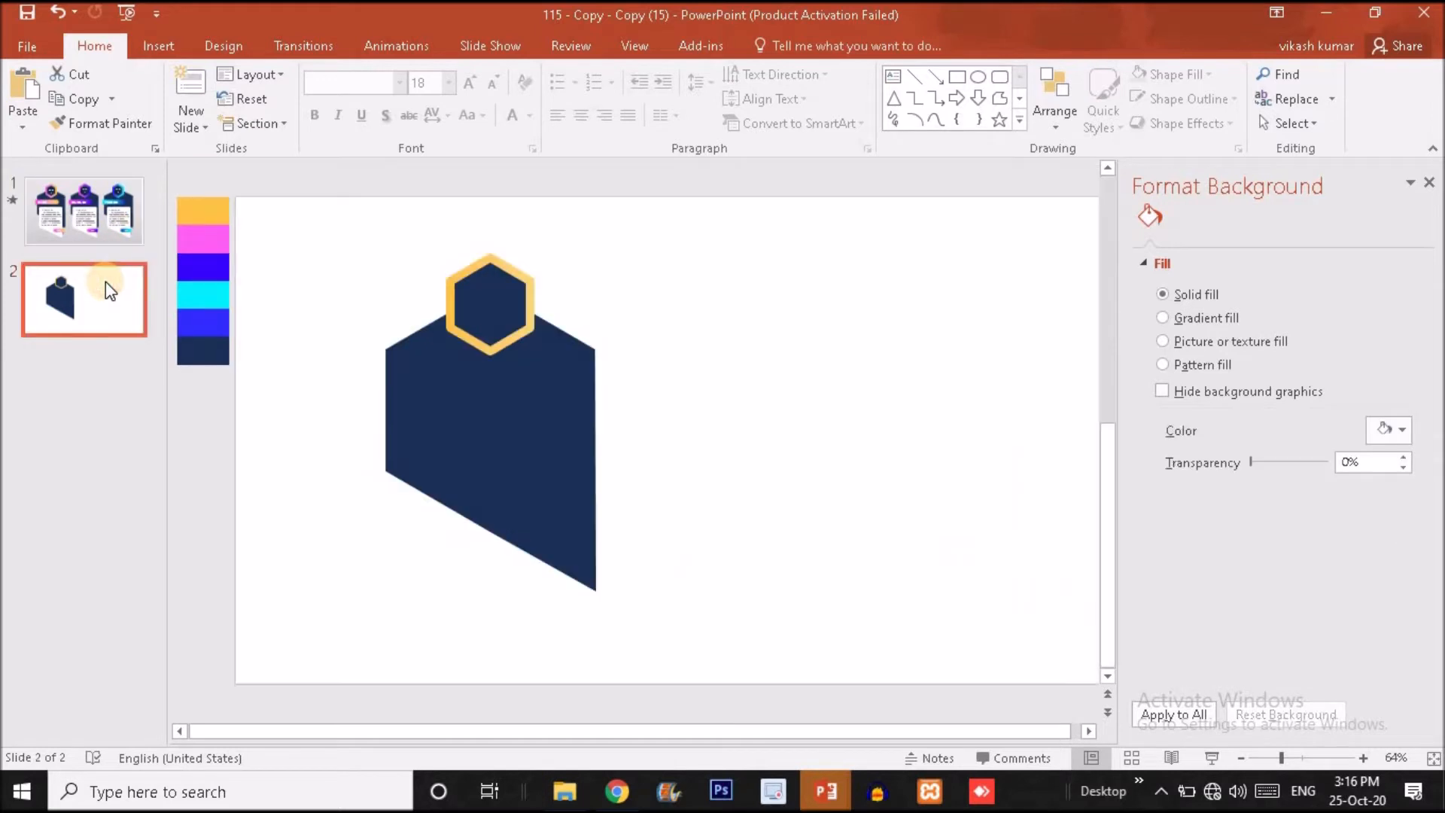
pyautogui.click(102, 210)
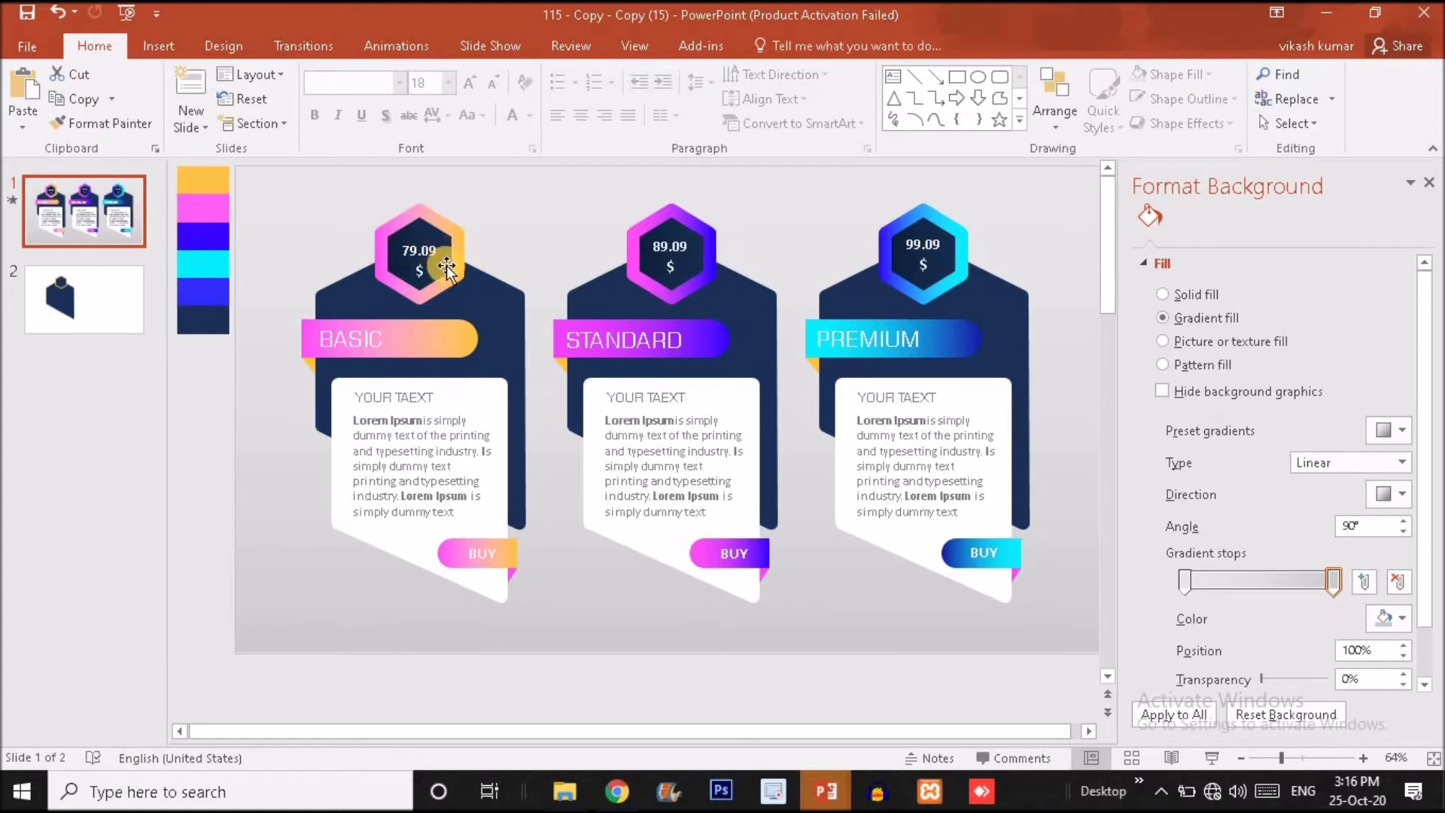
pyautogui.click(84, 304)
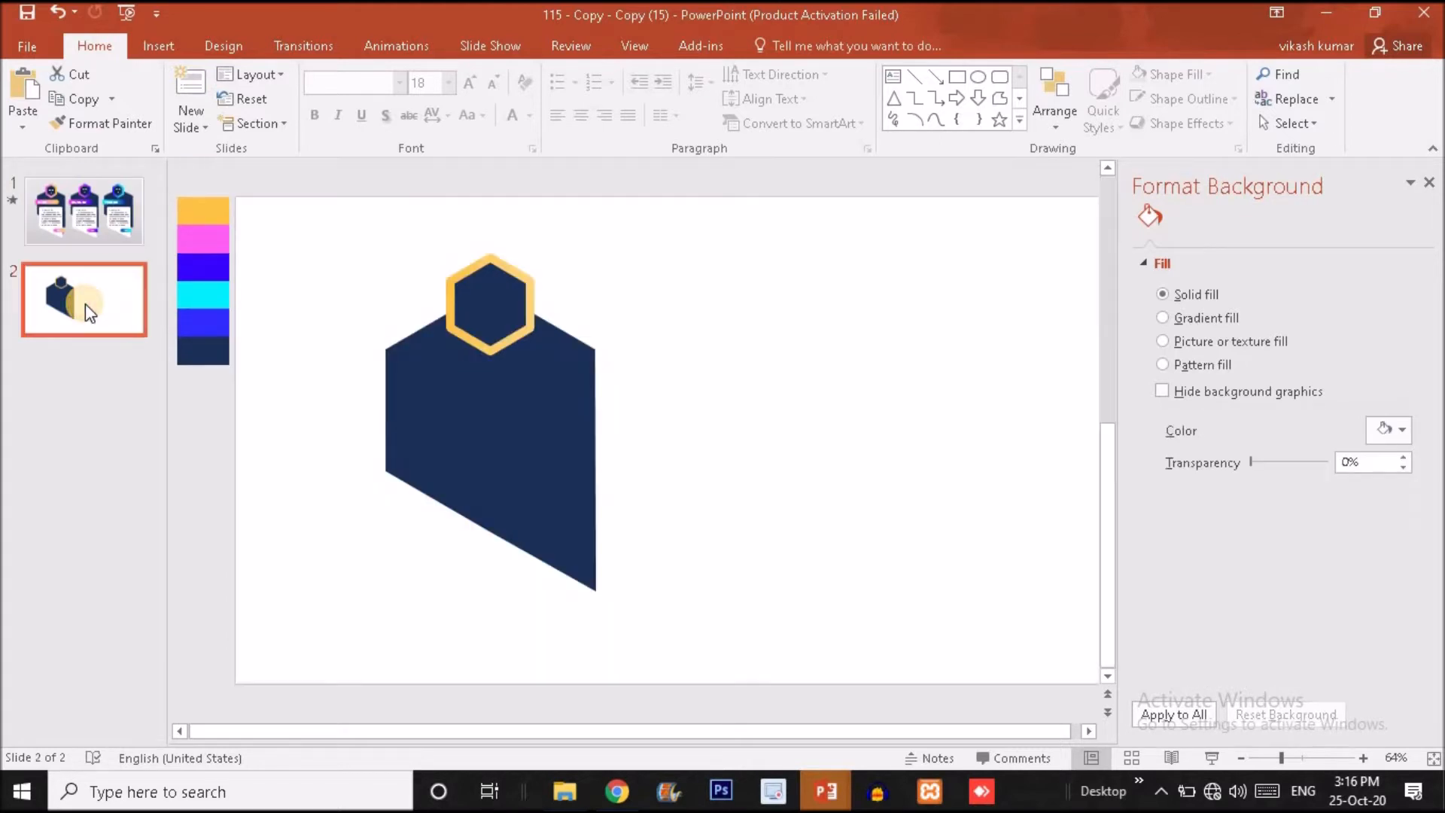
pyautogui.click(530, 283)
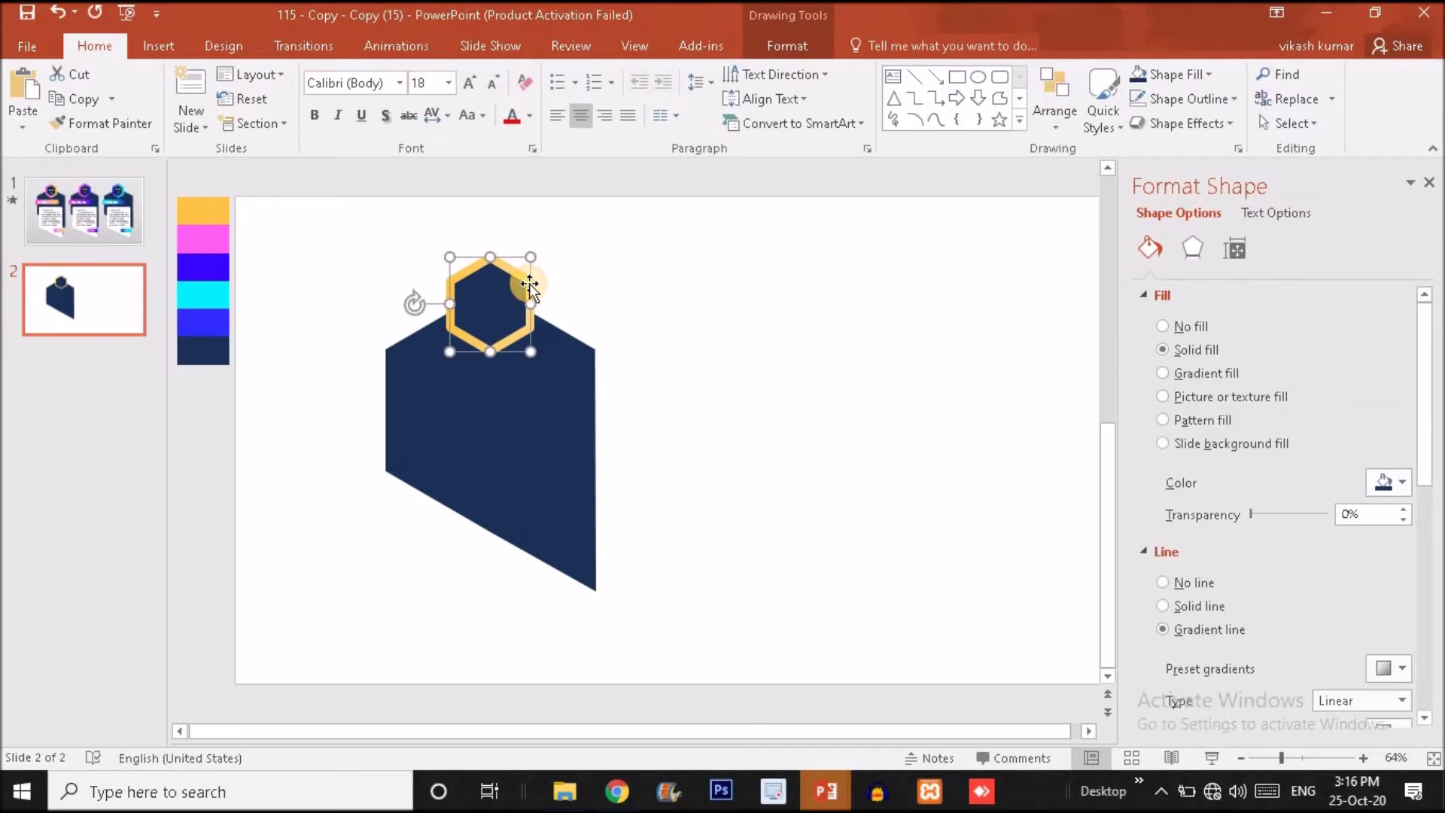
pyautogui.moveTo(1423, 387); pyautogui.dragTo(1422, 571)
pyautogui.click(1333, 382)
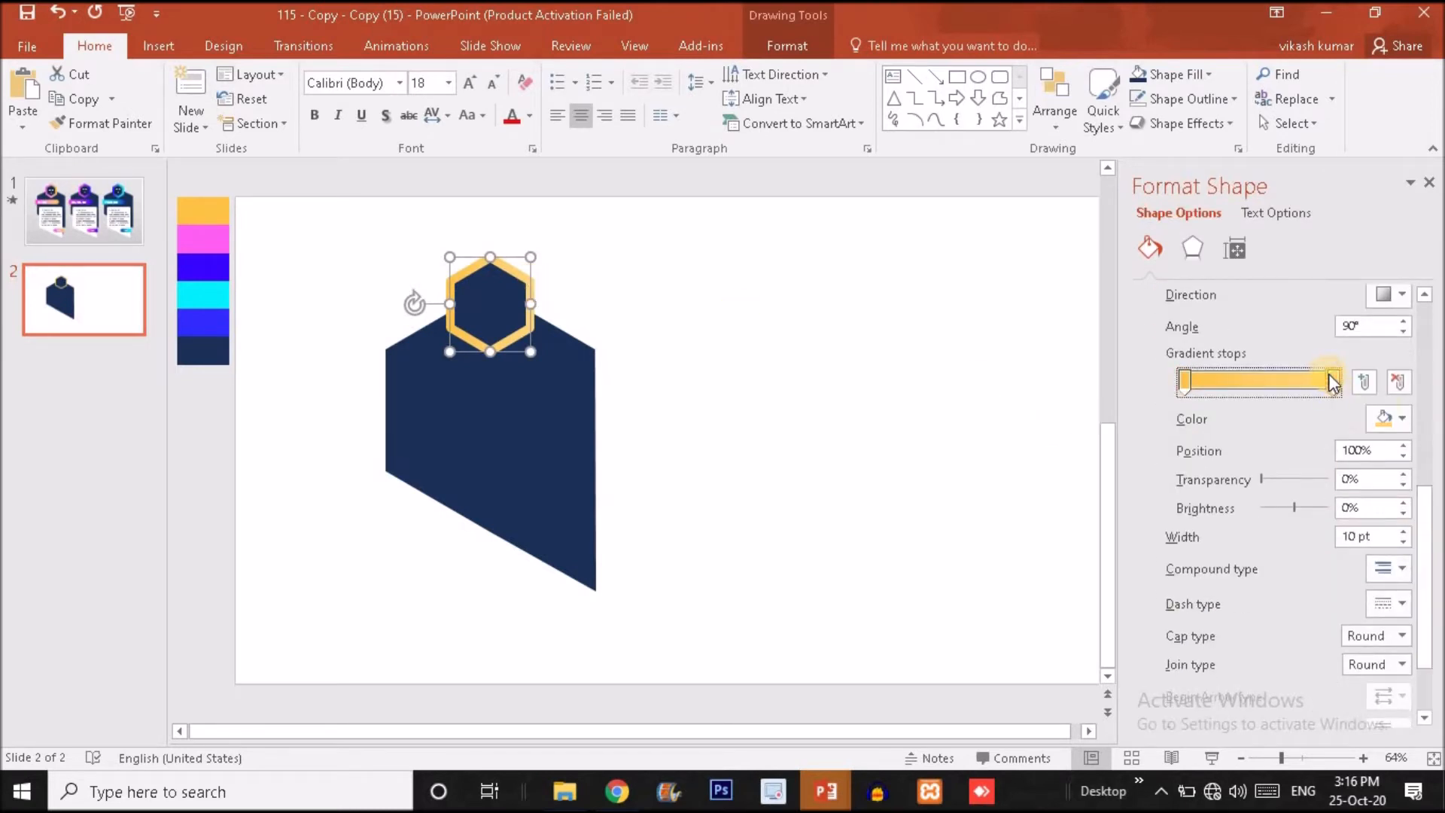
pyautogui.click(1401, 418)
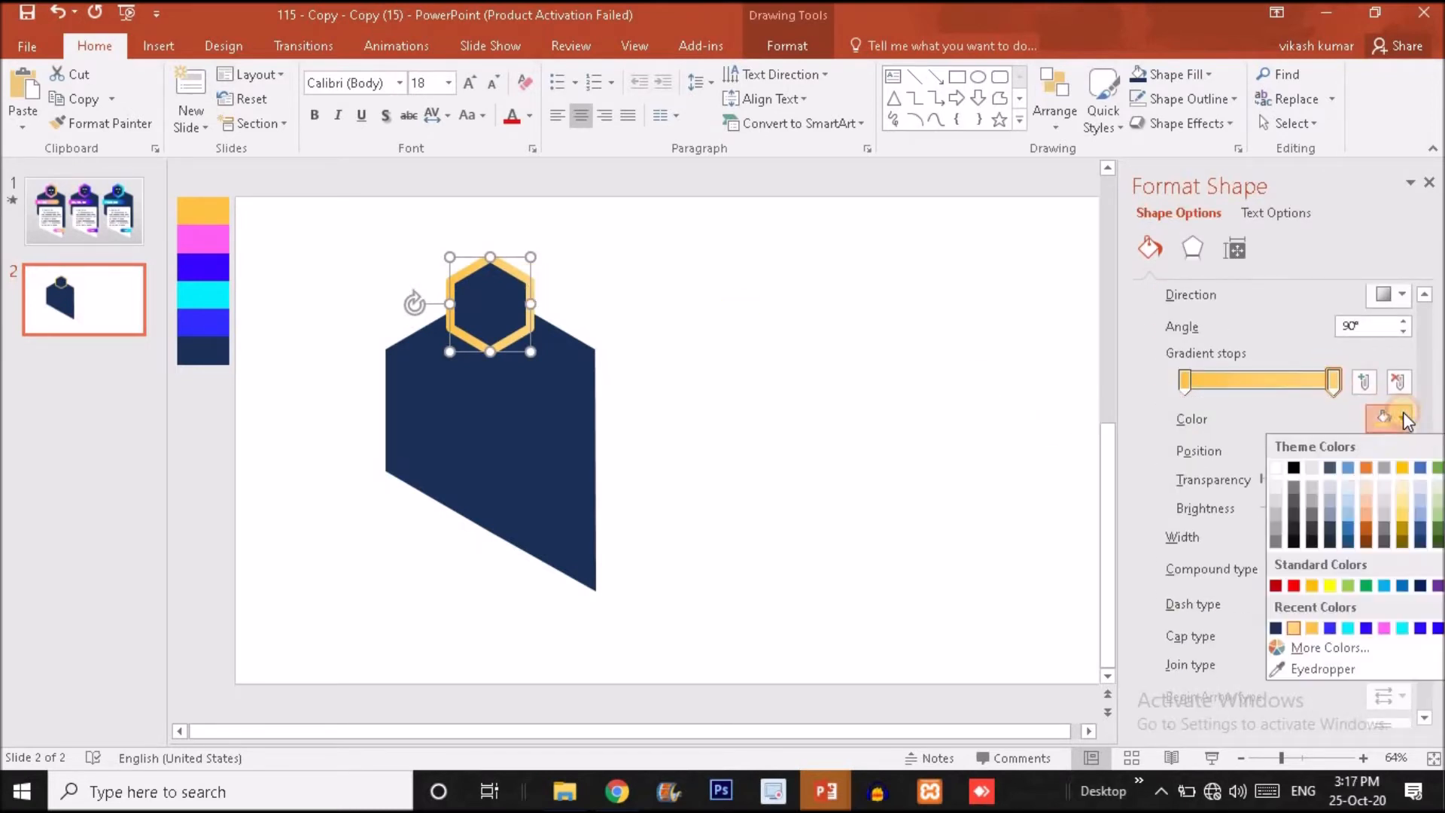
pyautogui.click(1303, 662)
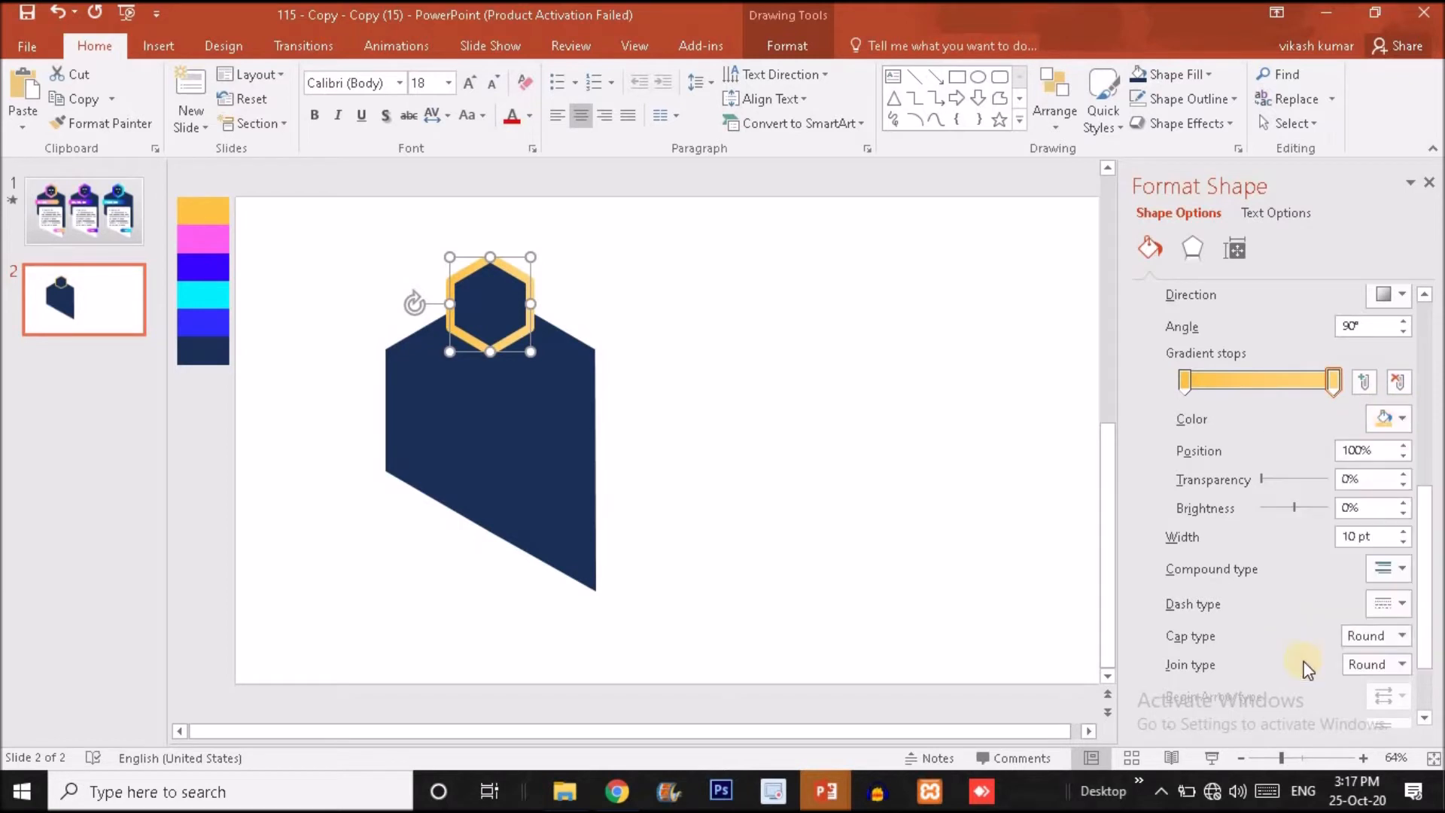
pyautogui.click(199, 239)
pyautogui.click(748, 375)
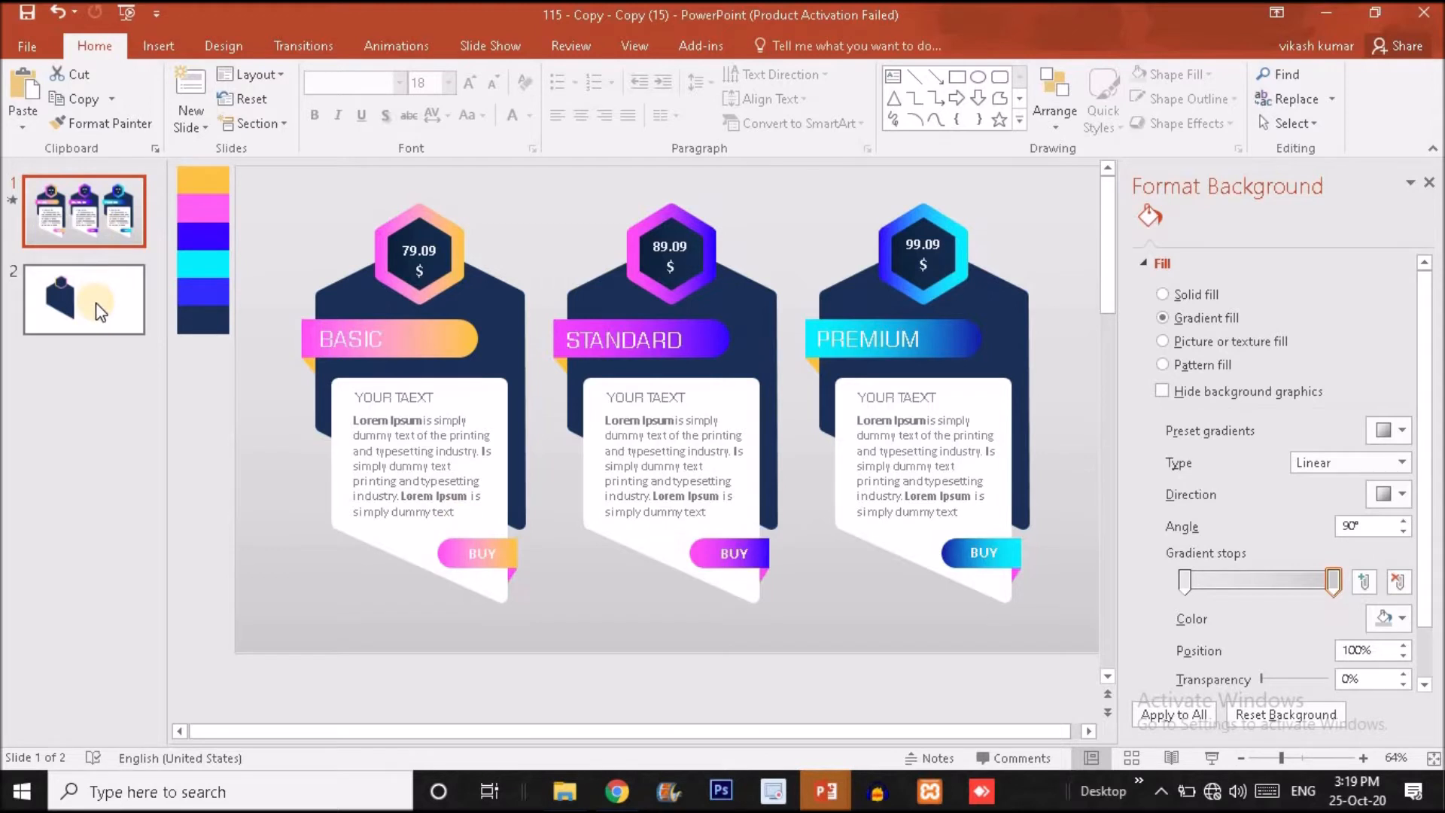
# Draw a rounded rectangle about 2.67 by 3.89 inches over the lower part of slide 2's navy body and reduce its corner rounding to a slight curve.
pyautogui.click(96, 303)
pyautogui.click(159, 50)
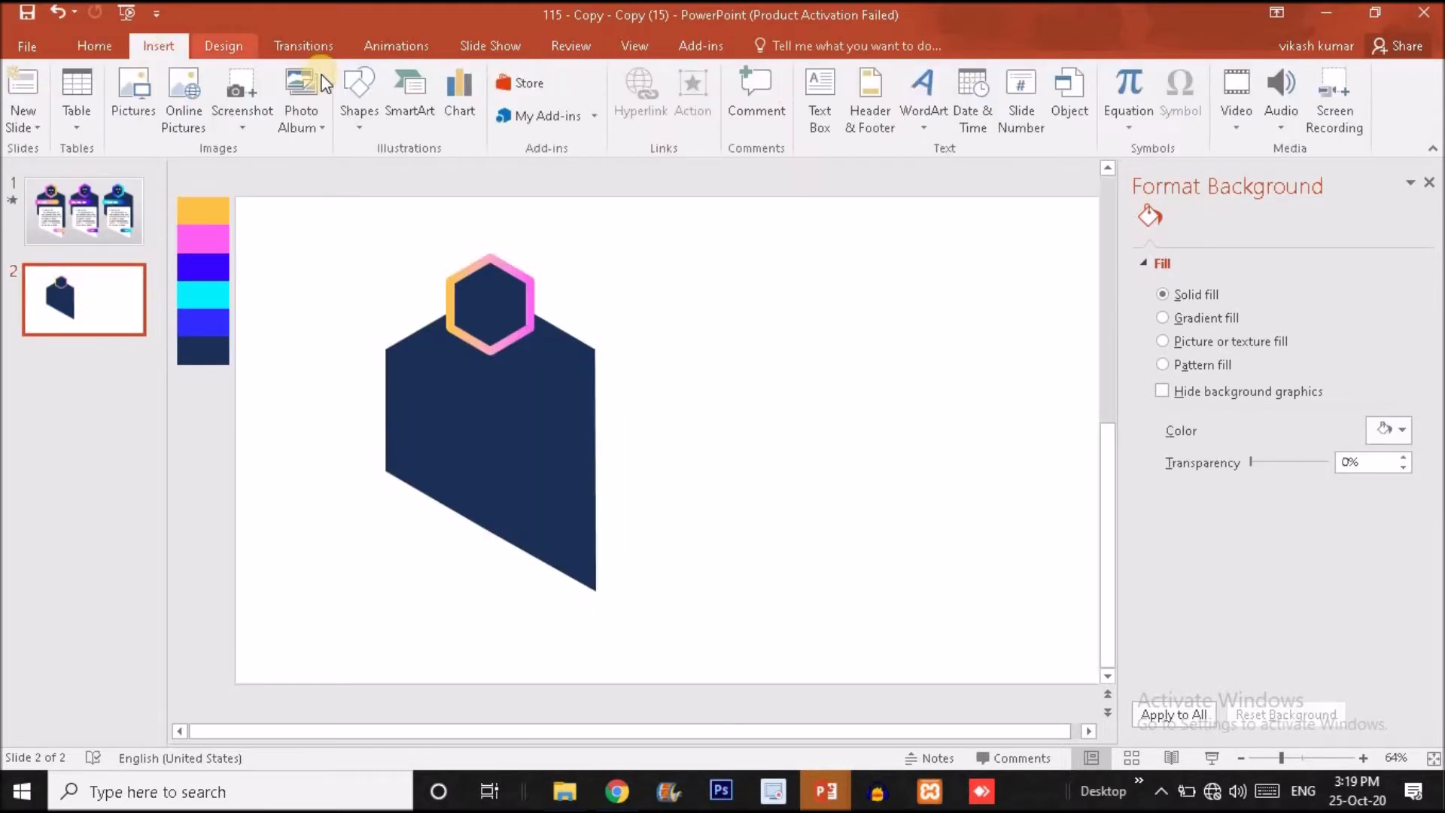
pyautogui.click(365, 101)
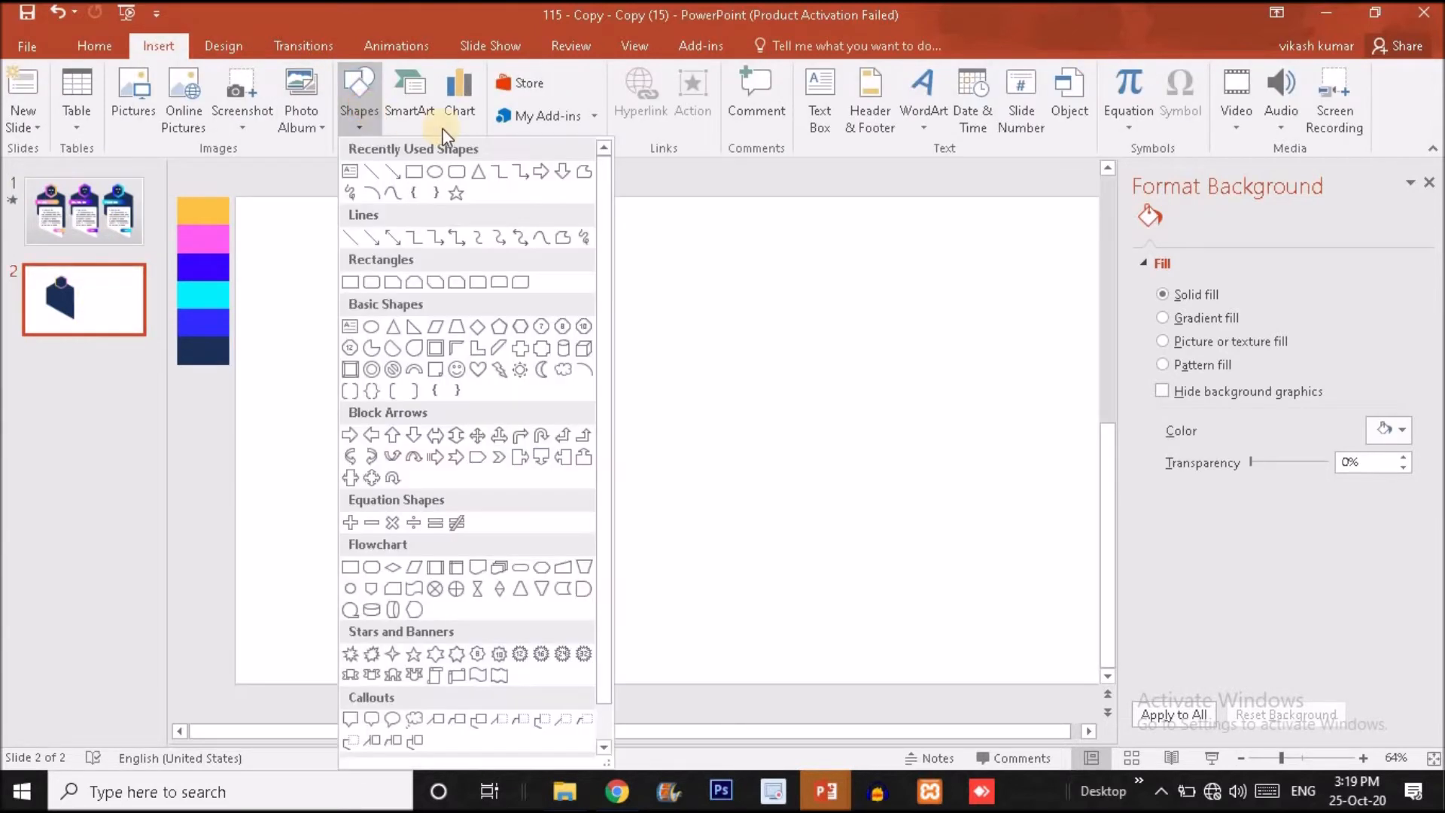
pyautogui.click(463, 170)
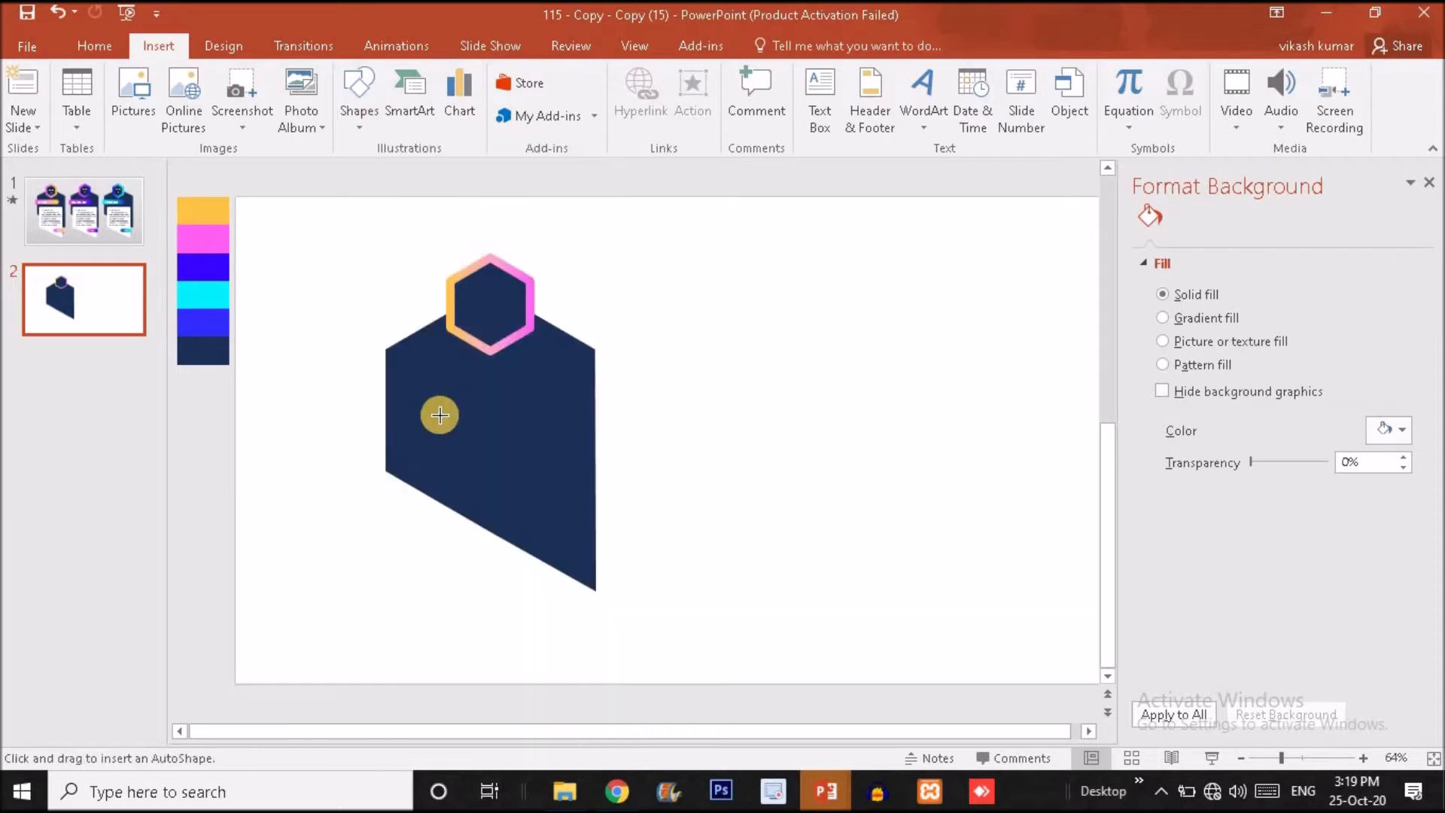
pyautogui.moveTo(408, 406); pyautogui.dragTo(577, 656)
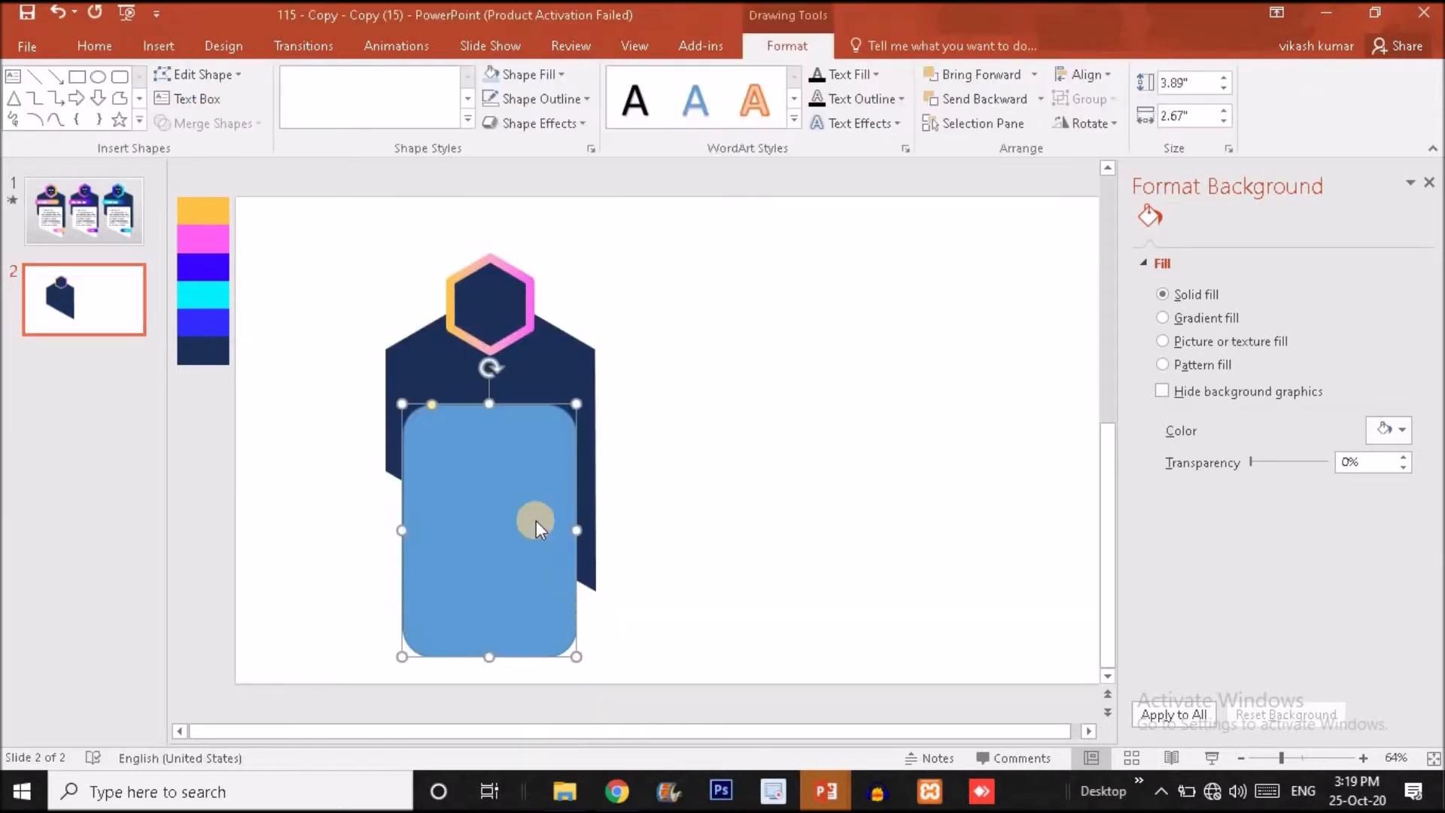
pyautogui.moveTo(420, 403); pyautogui.dragTo(414, 403)
pyautogui.moveTo(413, 403); pyautogui.dragTo(411, 404)
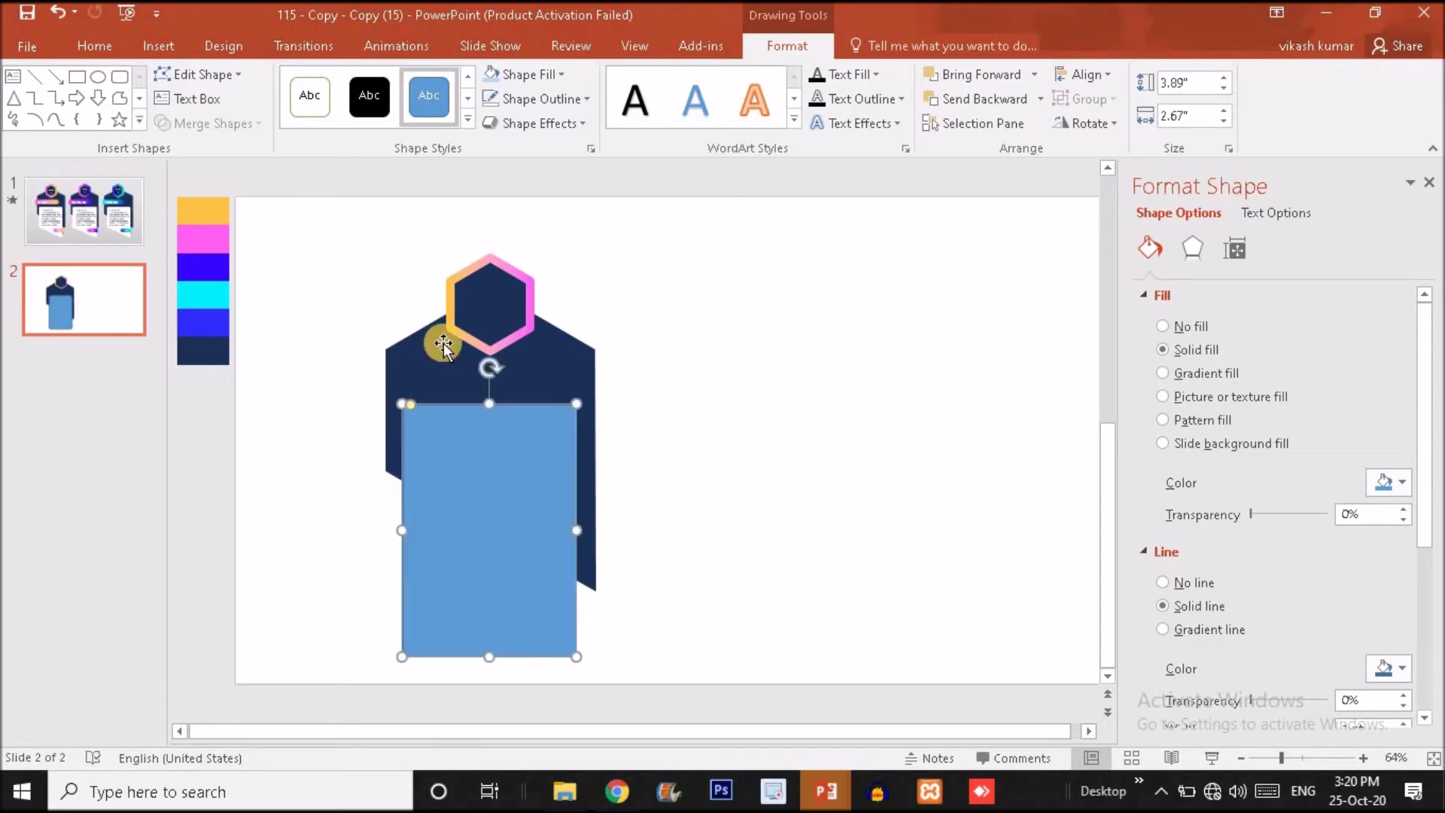
# Remove the rounded rectangle's outline and widen the shape to about 2.74 inches.
pyautogui.click(535, 92)
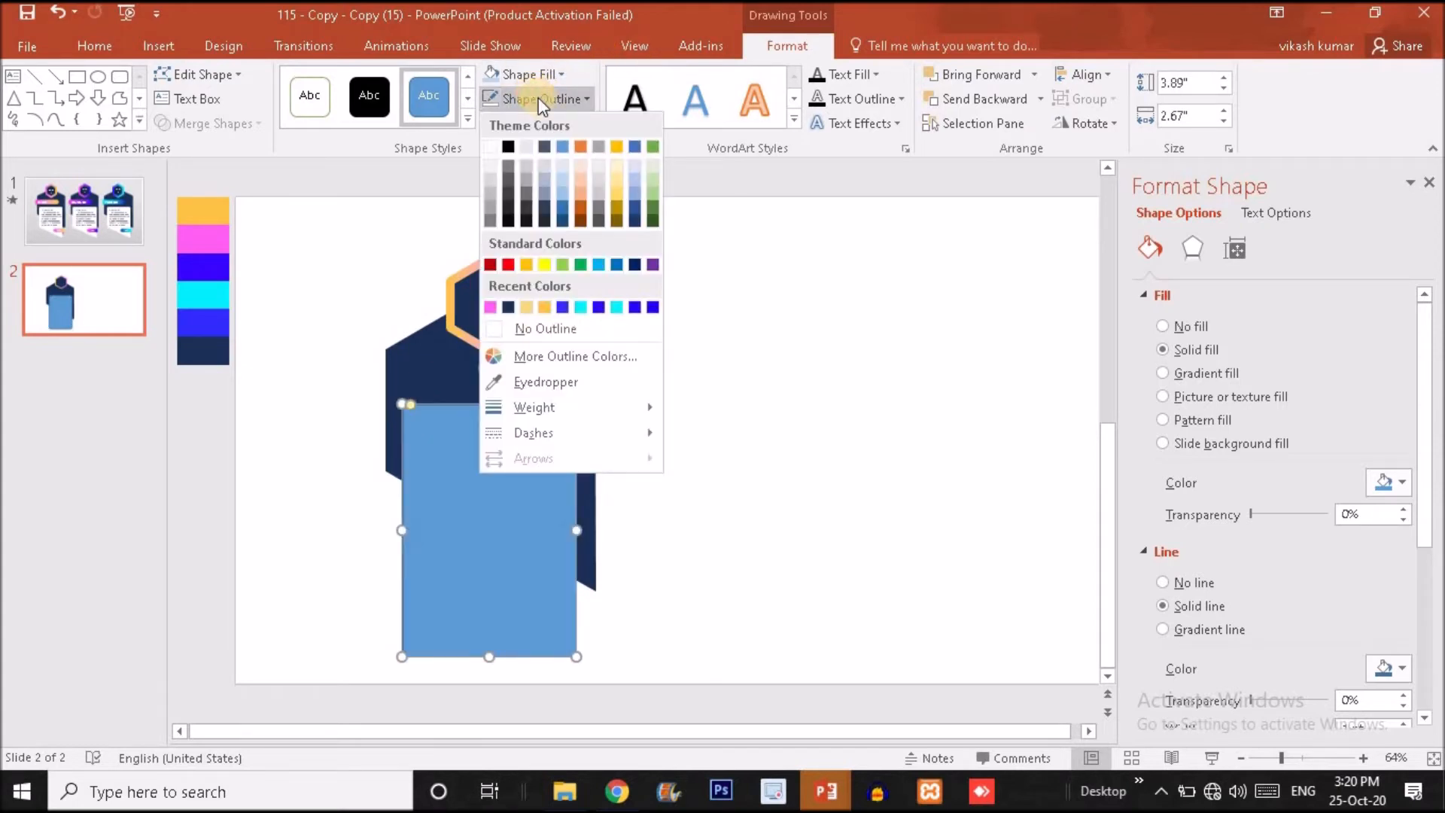
pyautogui.click(577, 329)
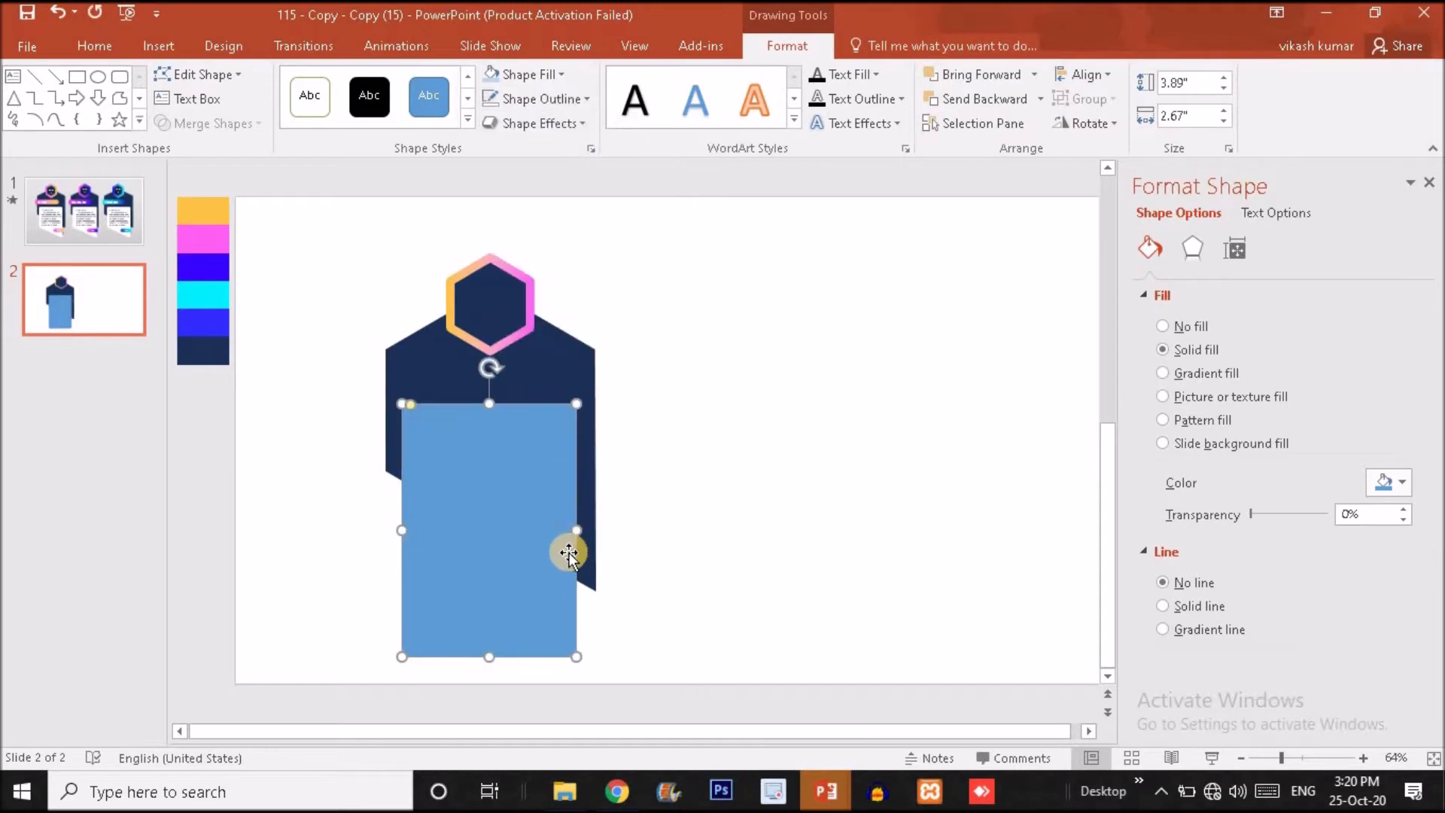
pyautogui.moveTo(577, 530); pyautogui.dragTo(514, 507)
# Edit the rectangle's points, raising both lower-left corner points so the bottom edge slopes down to the right, parallel to the body.
pyautogui.rightClick(509, 585)
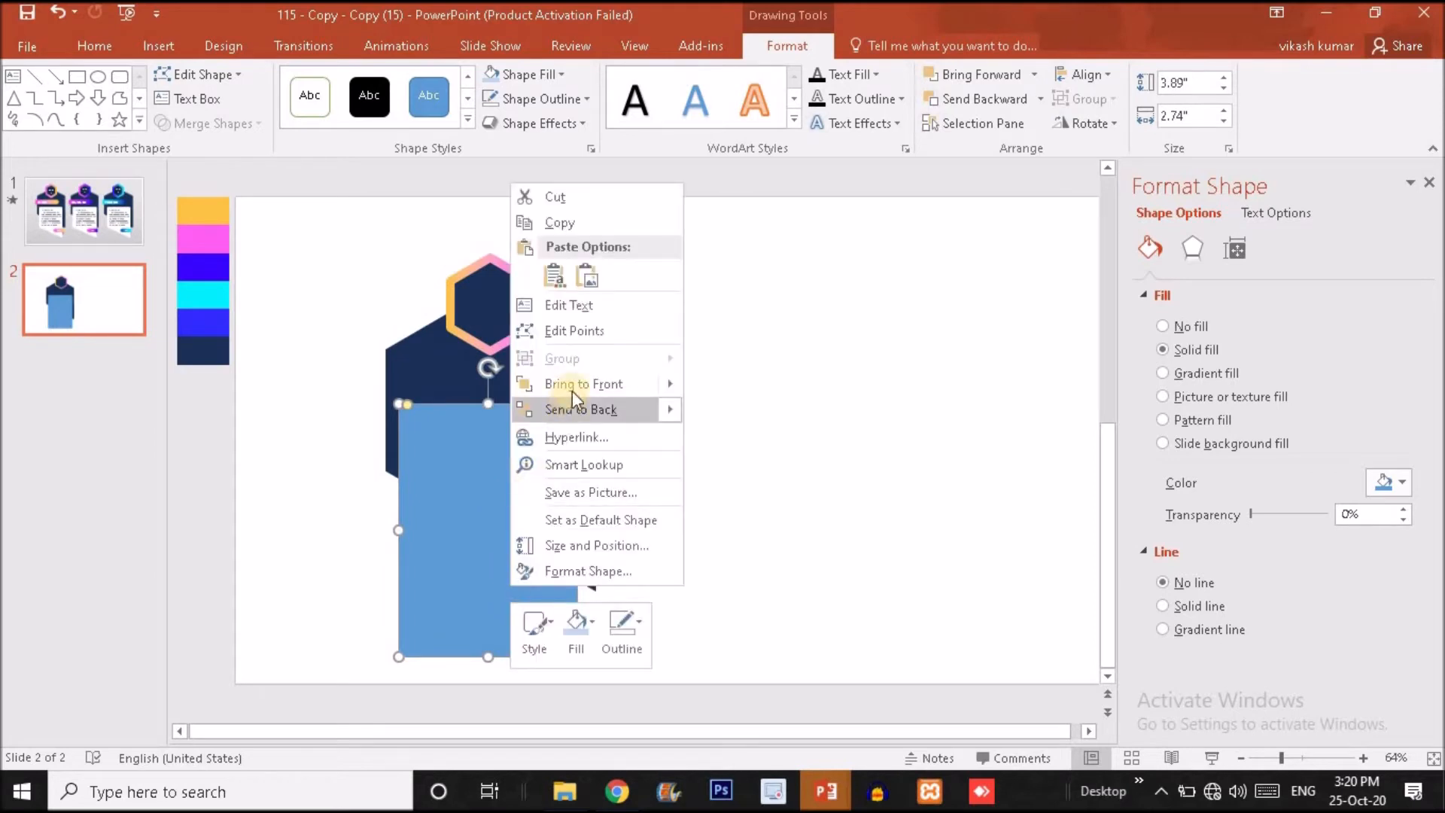
pyautogui.click(580, 332)
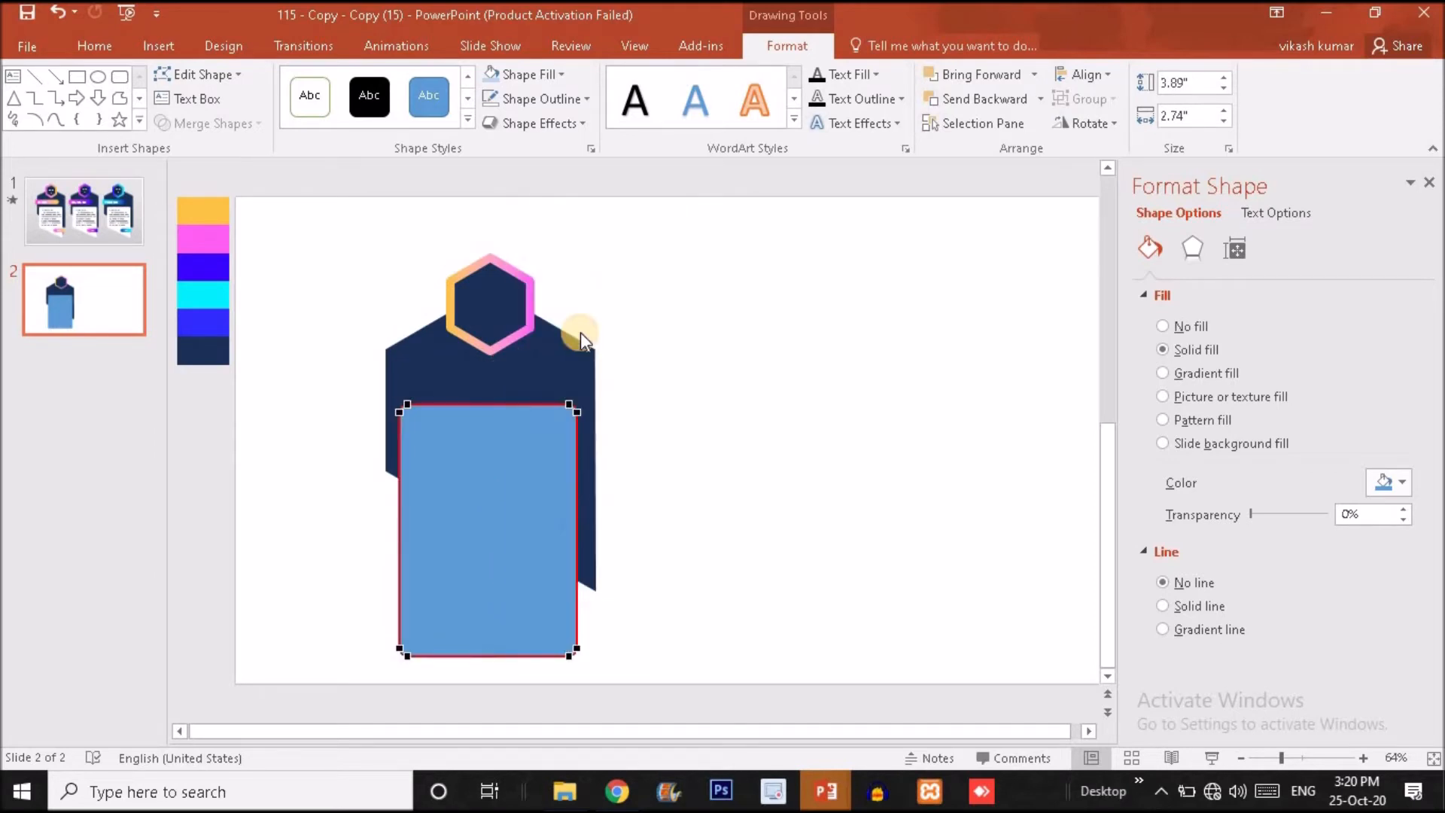
pyautogui.moveTo(399, 648); pyautogui.dragTo(400, 543)
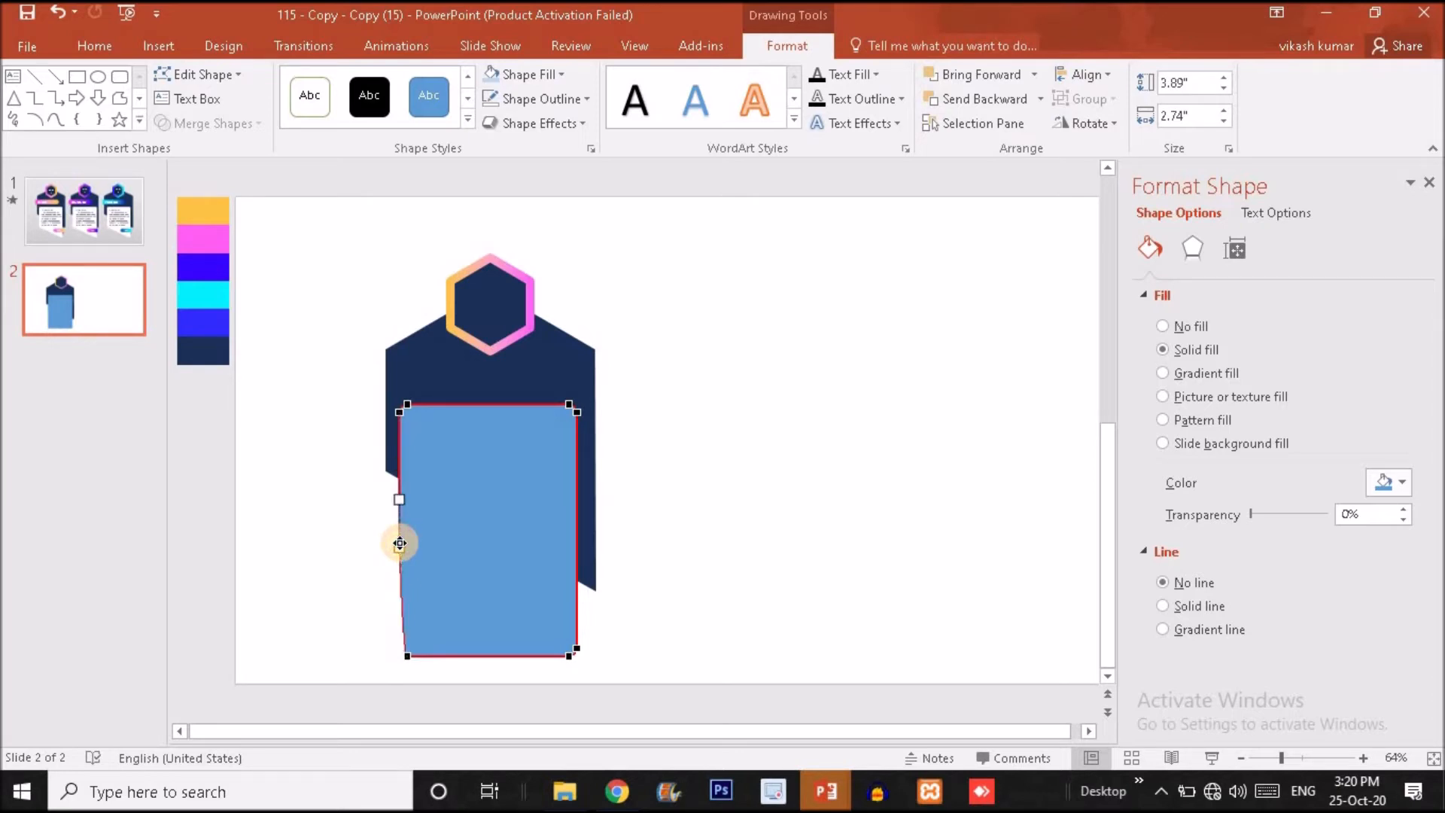
pyautogui.moveTo(408, 658); pyautogui.dragTo(404, 562)
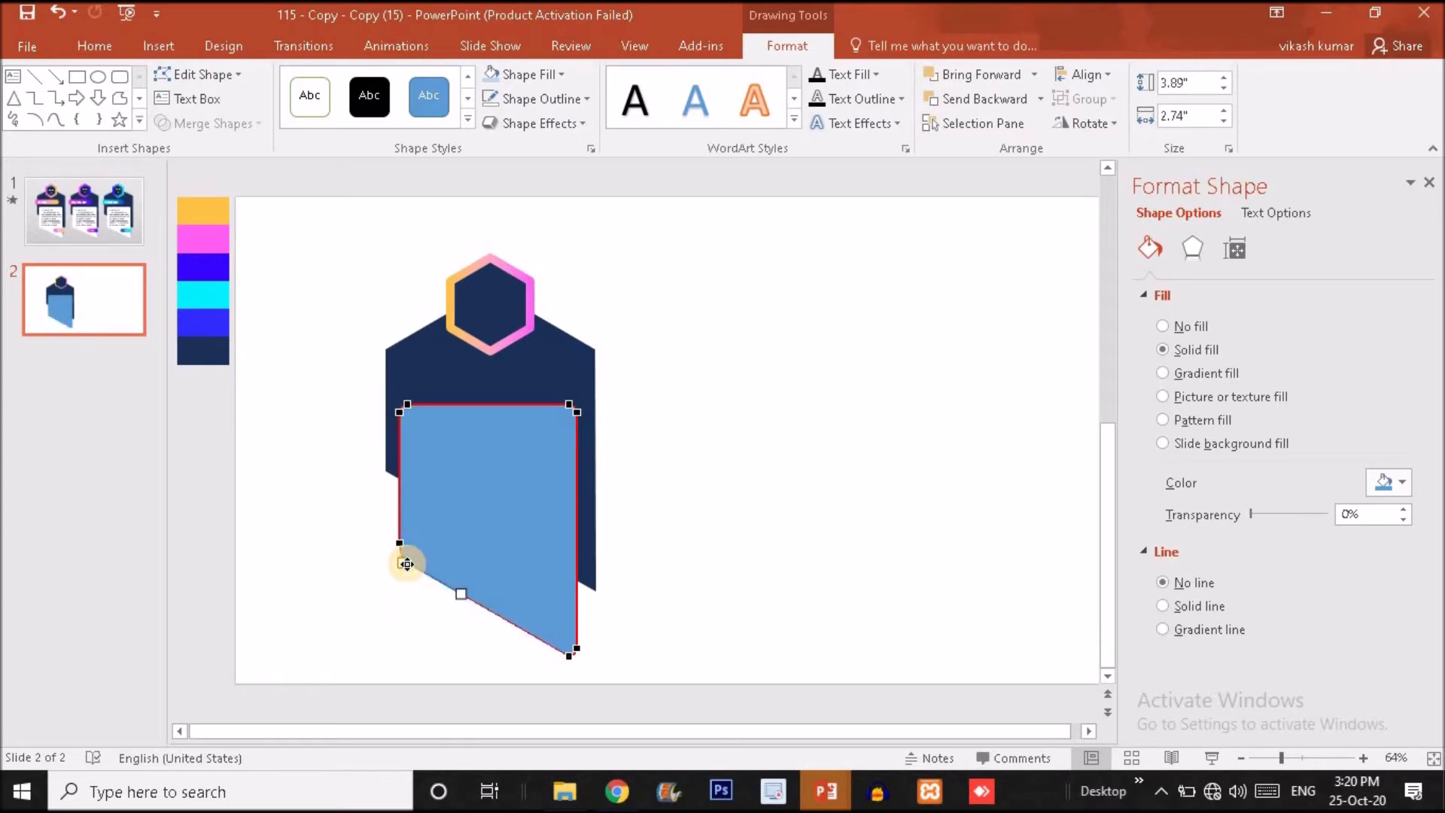
# Edit the blue panel's points again, raising the lower-left corner point slightly to tighten the rounding where the sloped edge begins.
pyautogui.click(744, 552)
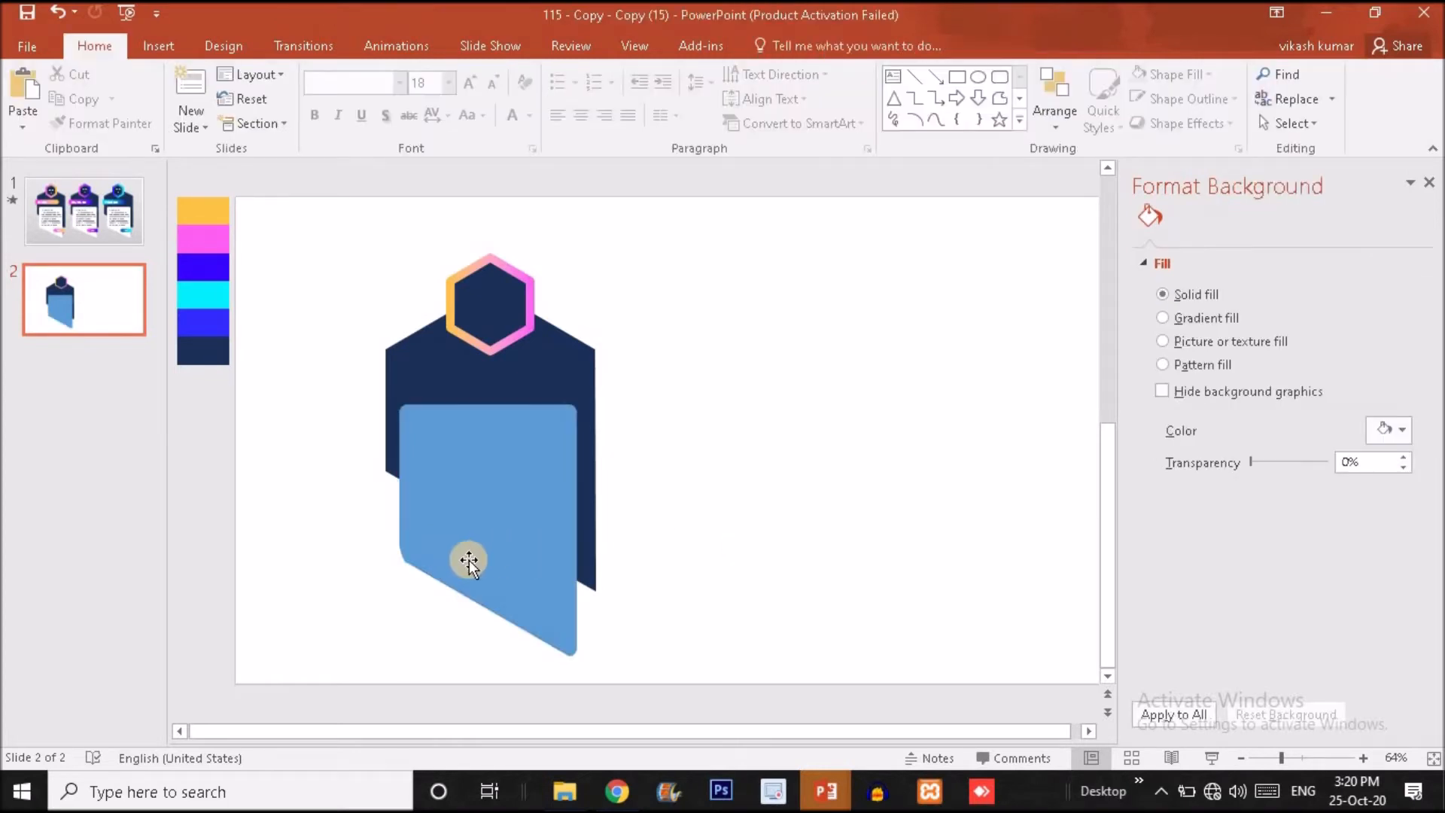
pyautogui.click(452, 562)
pyautogui.click(453, 562)
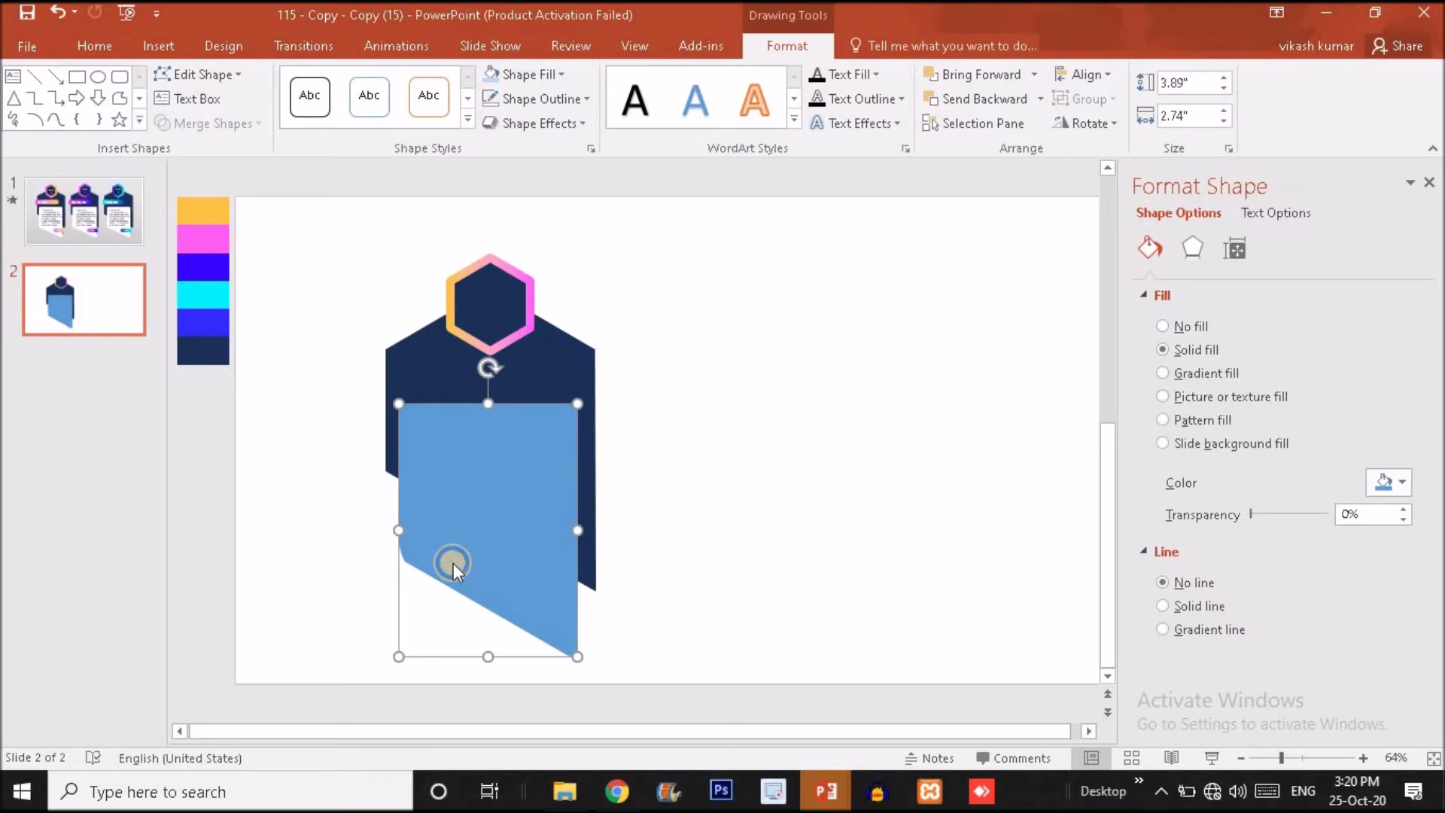
pyautogui.rightClick(453, 563)
pyautogui.click(516, 476)
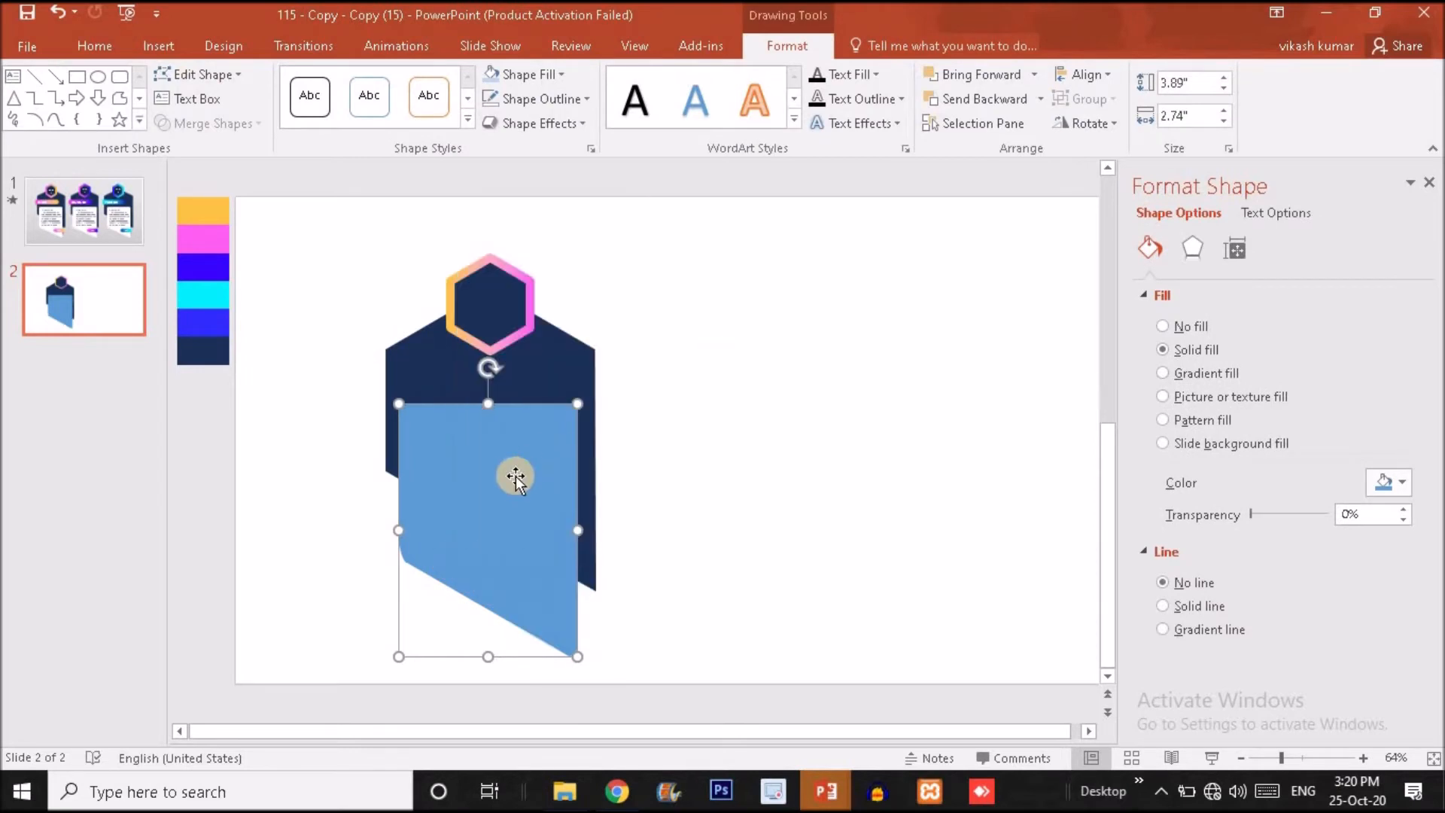
pyautogui.rightClick(517, 475)
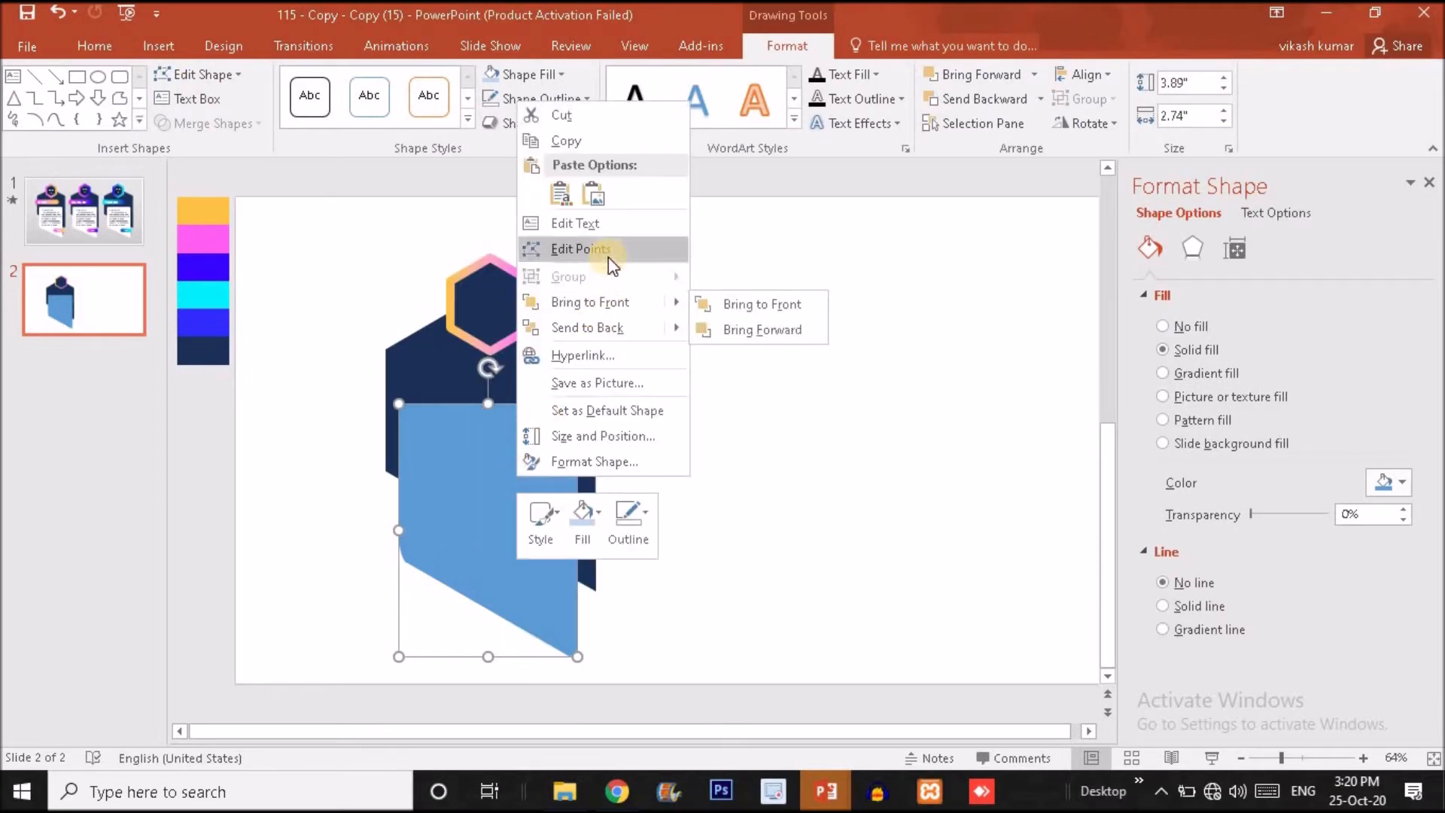
pyautogui.click(581, 249)
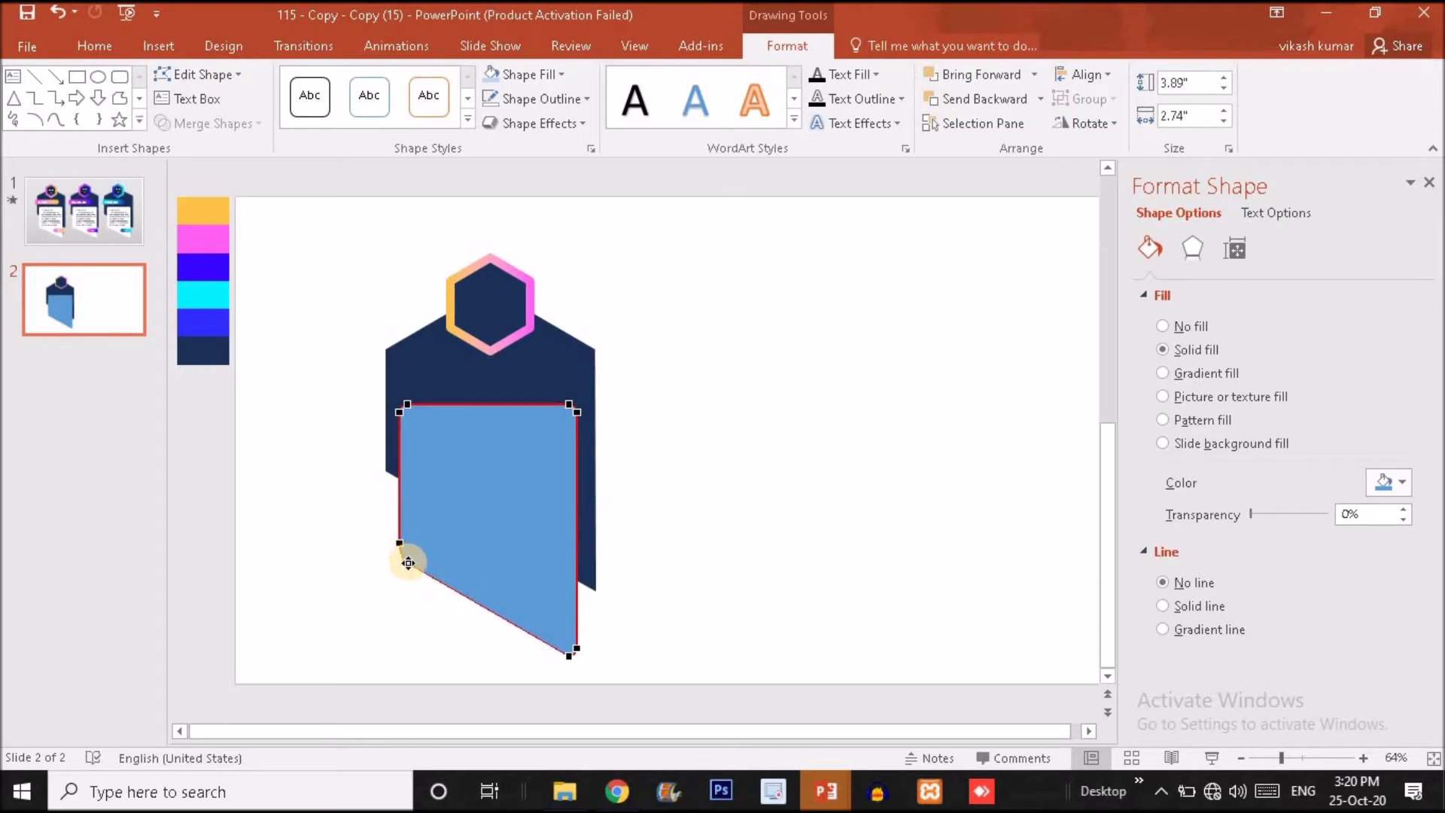
pyautogui.click(407, 557)
pyautogui.click(417, 590)
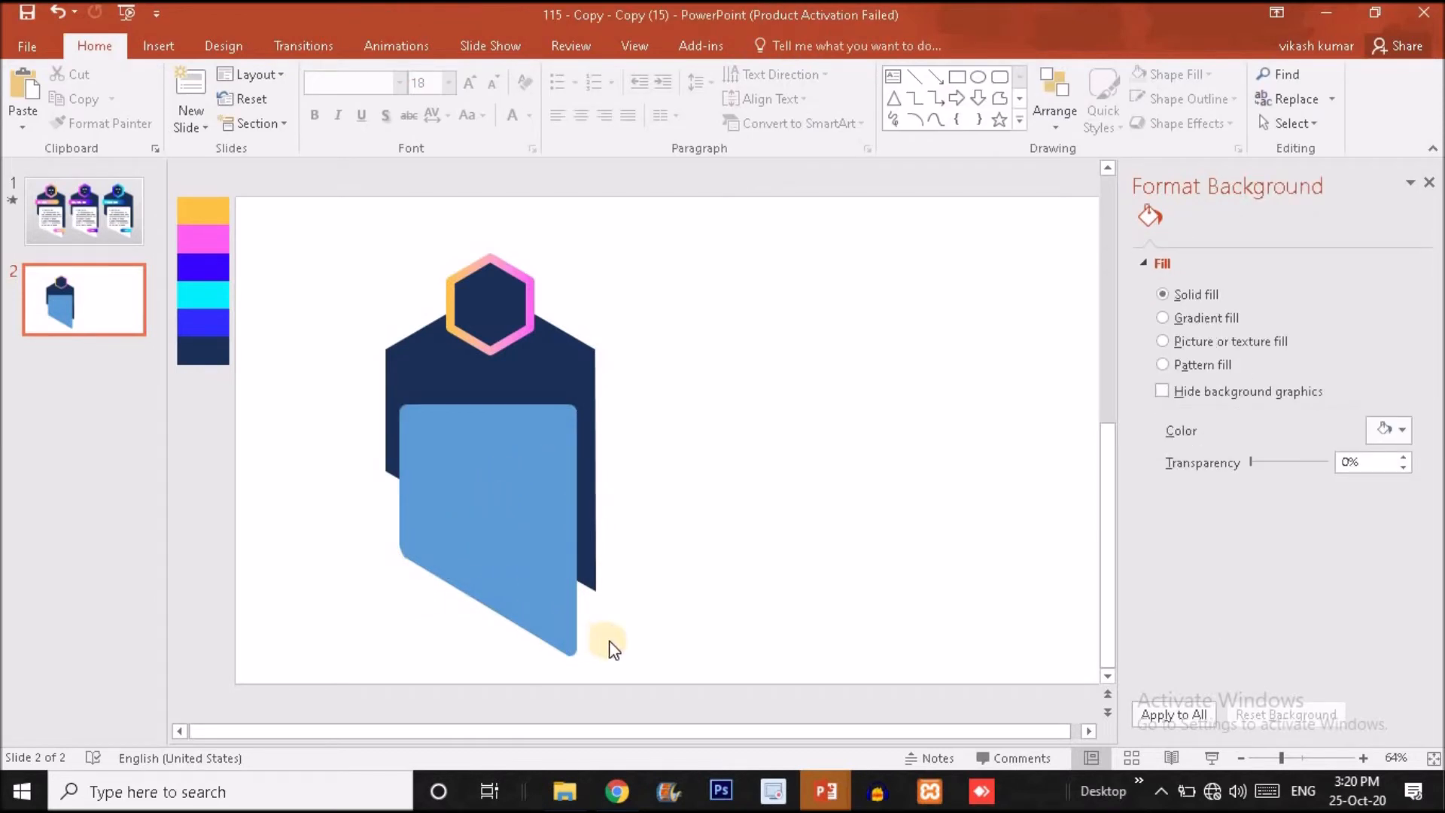
# Shift the slanted blue panel slightly to the right on the navy body.
pyautogui.doubleClick(521, 552)
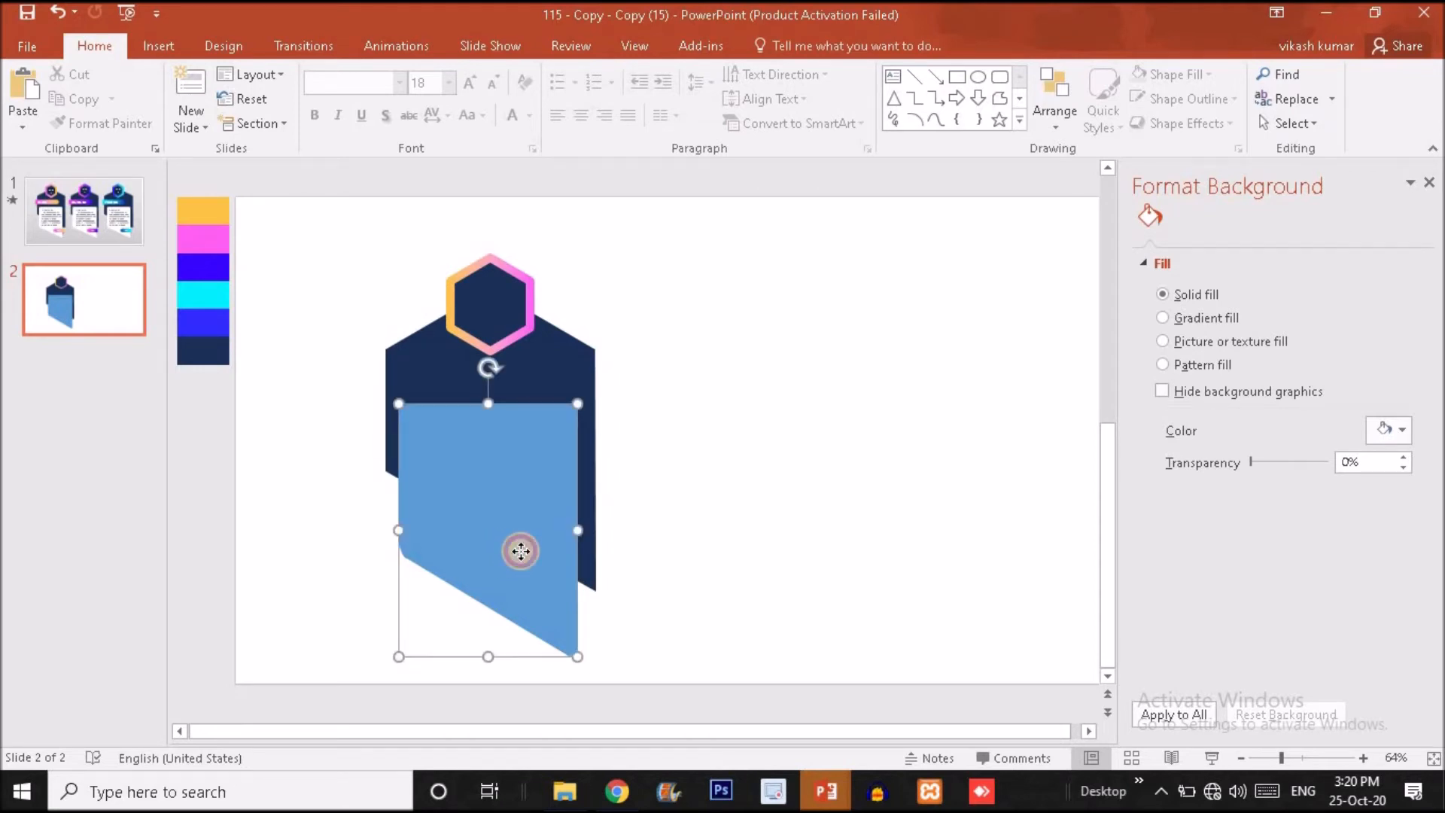
pyautogui.click(783, 445)
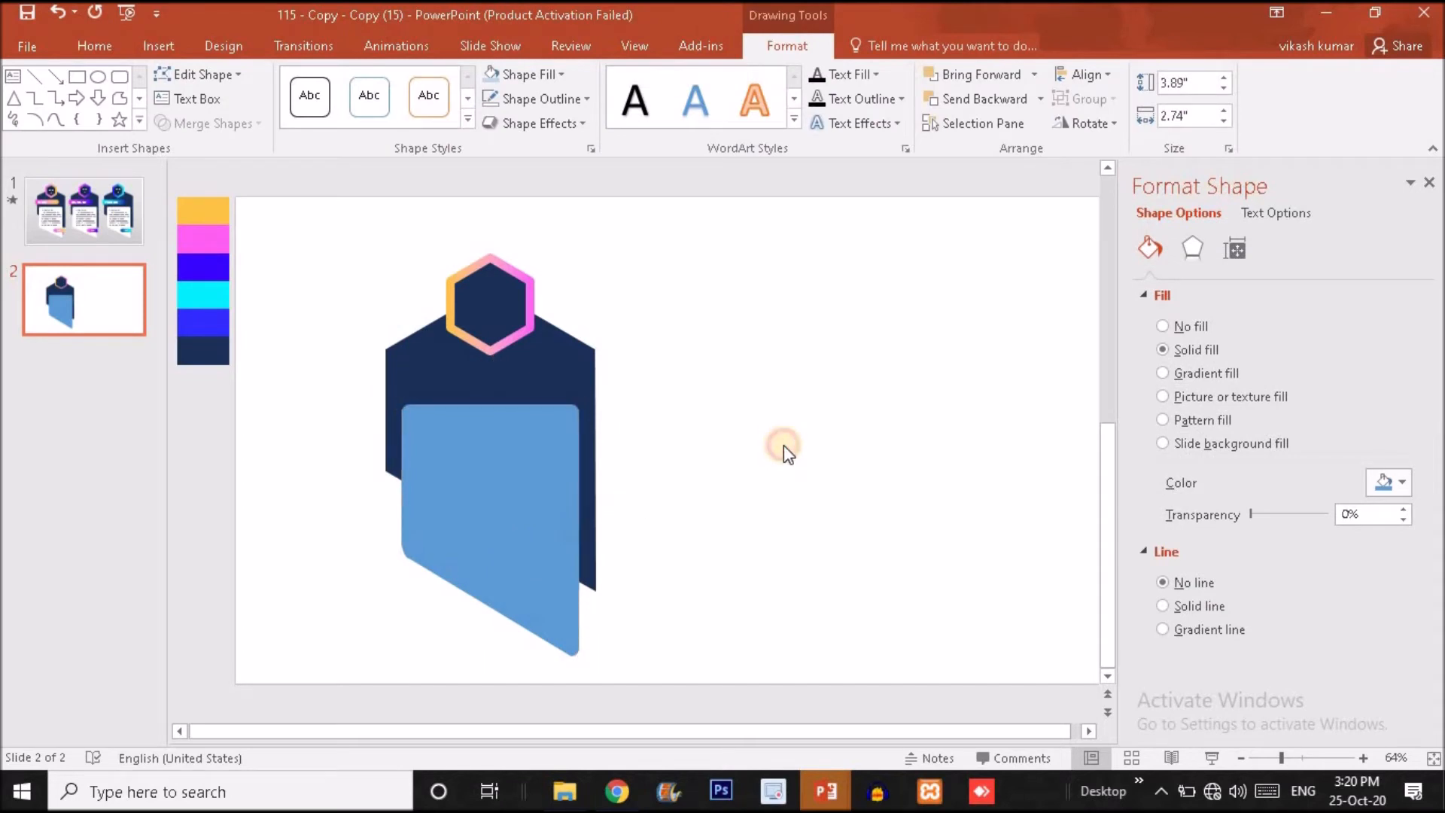
pyautogui.click(454, 454)
# Give slide 2's background a grey linear gradient fill at 90° and compare it with slide 1's background.
pyautogui.rightClick(726, 391)
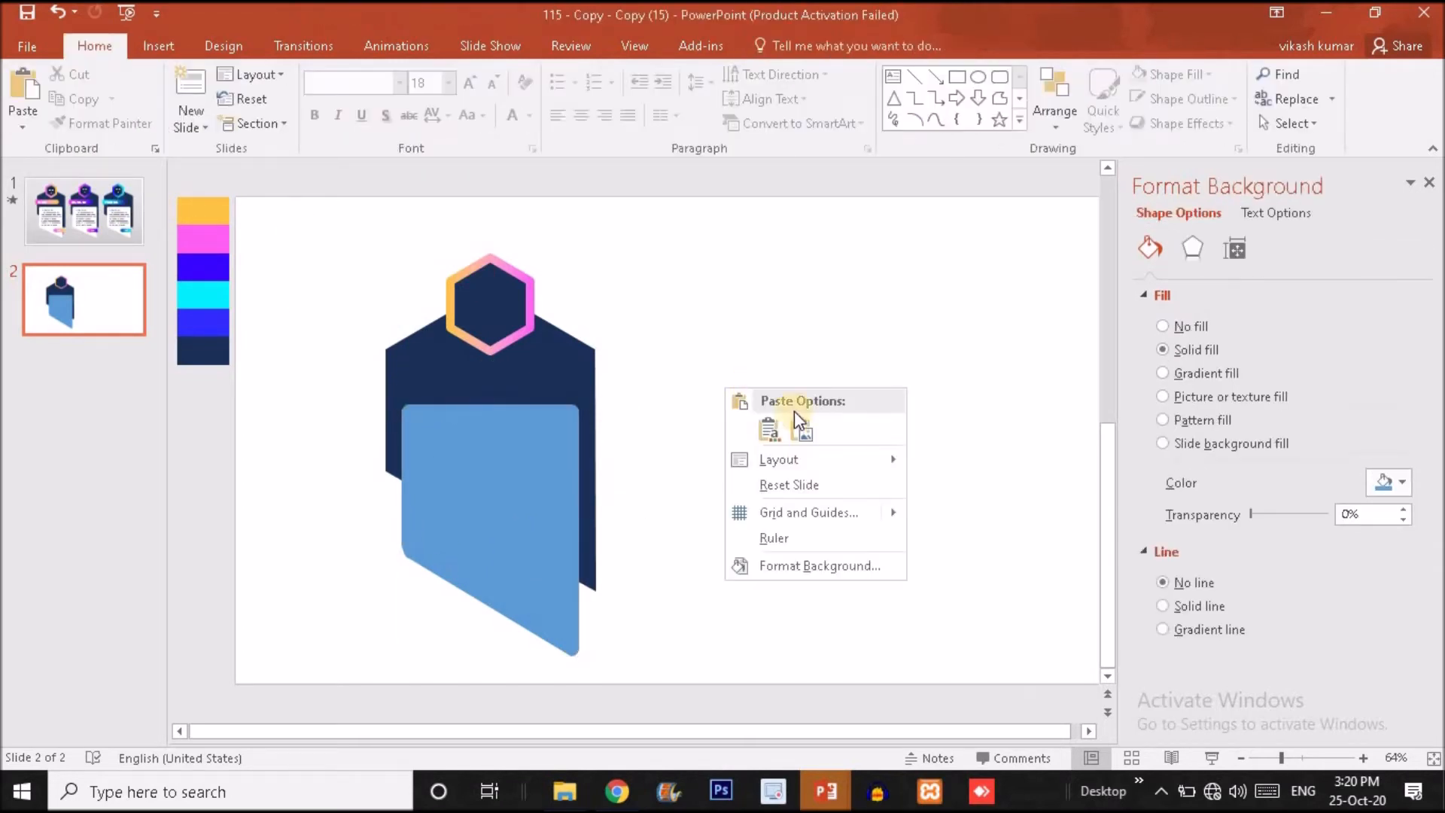
pyautogui.click(822, 563)
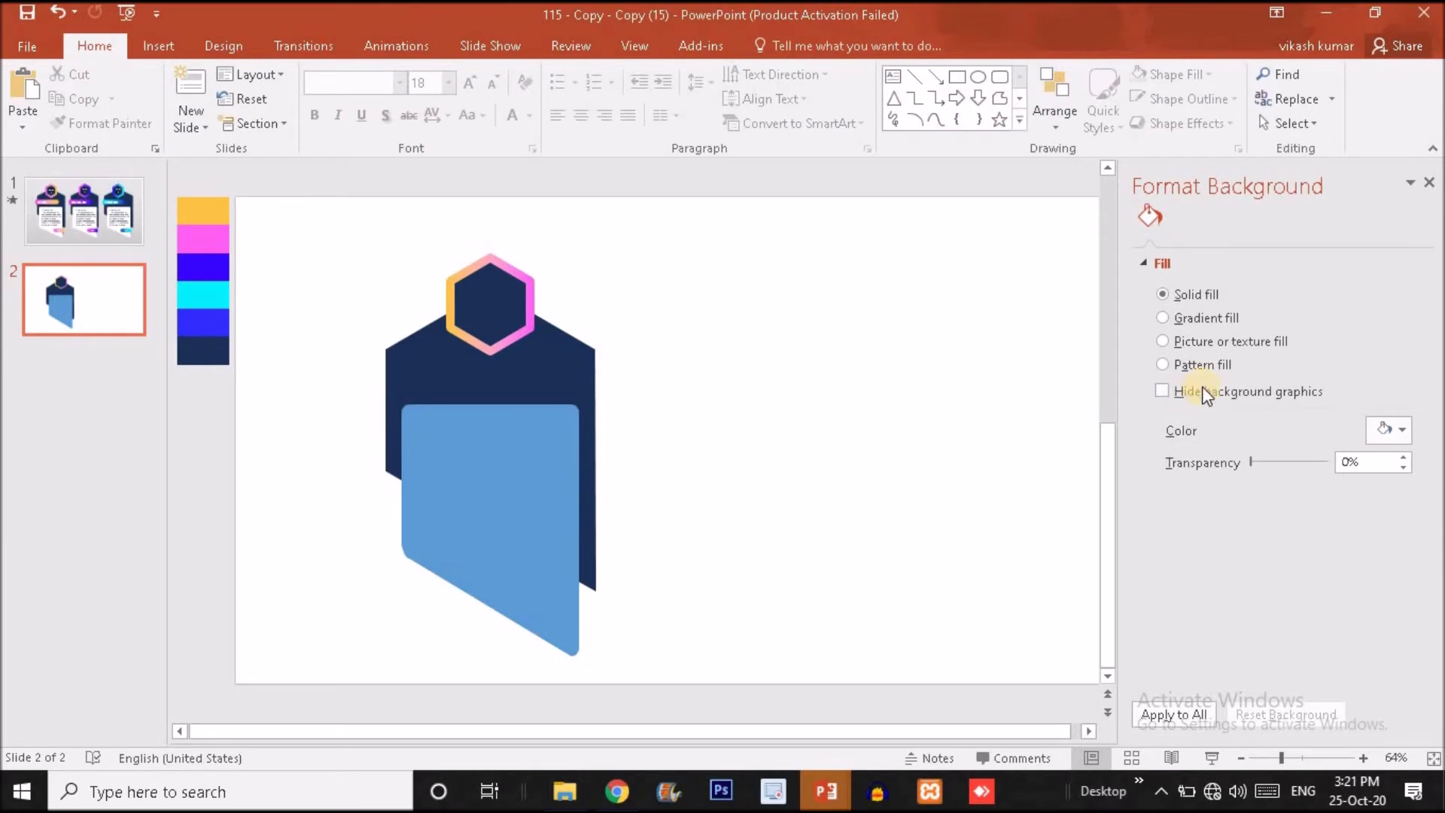
pyautogui.click(1165, 317)
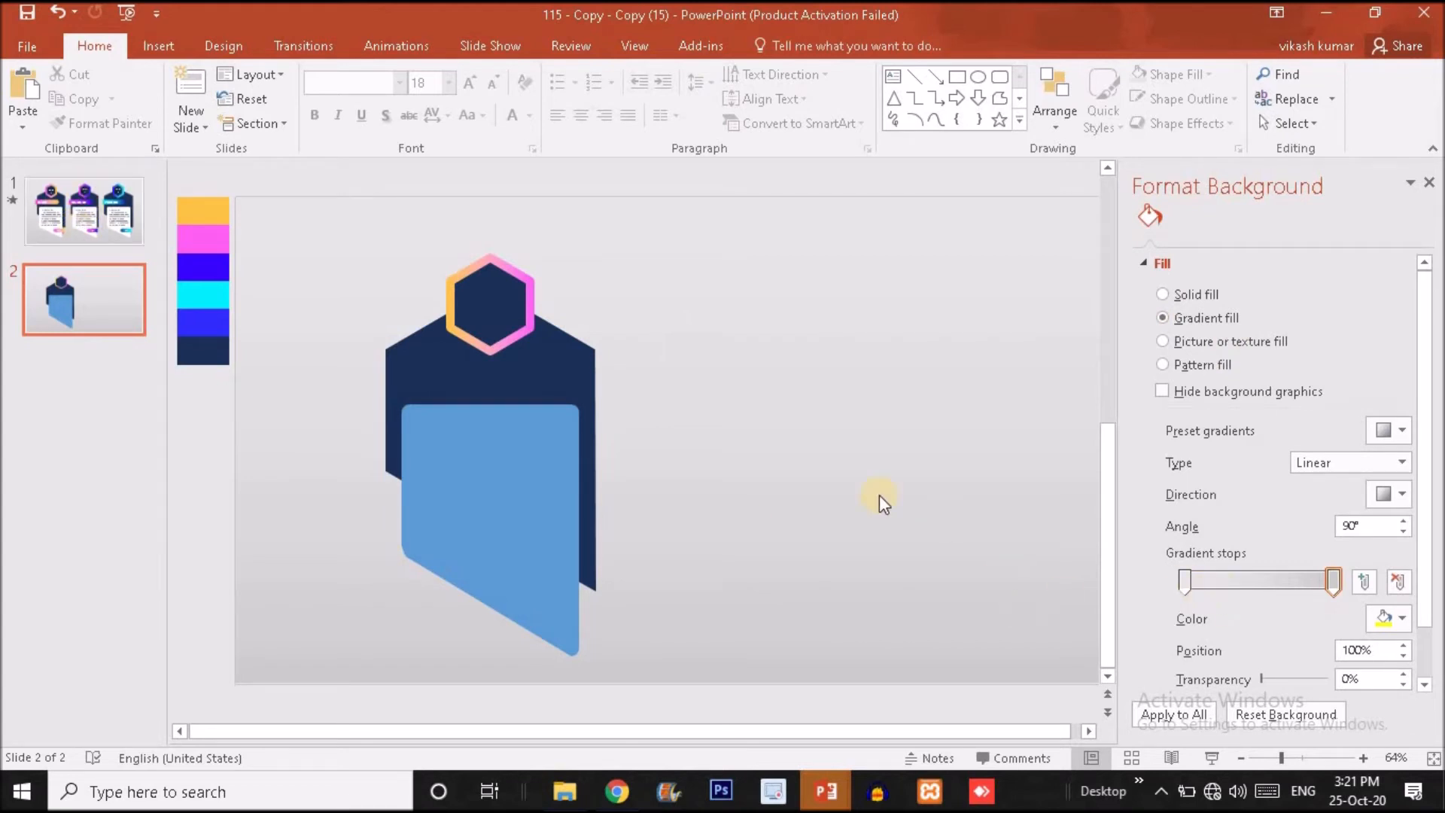
pyautogui.click(108, 229)
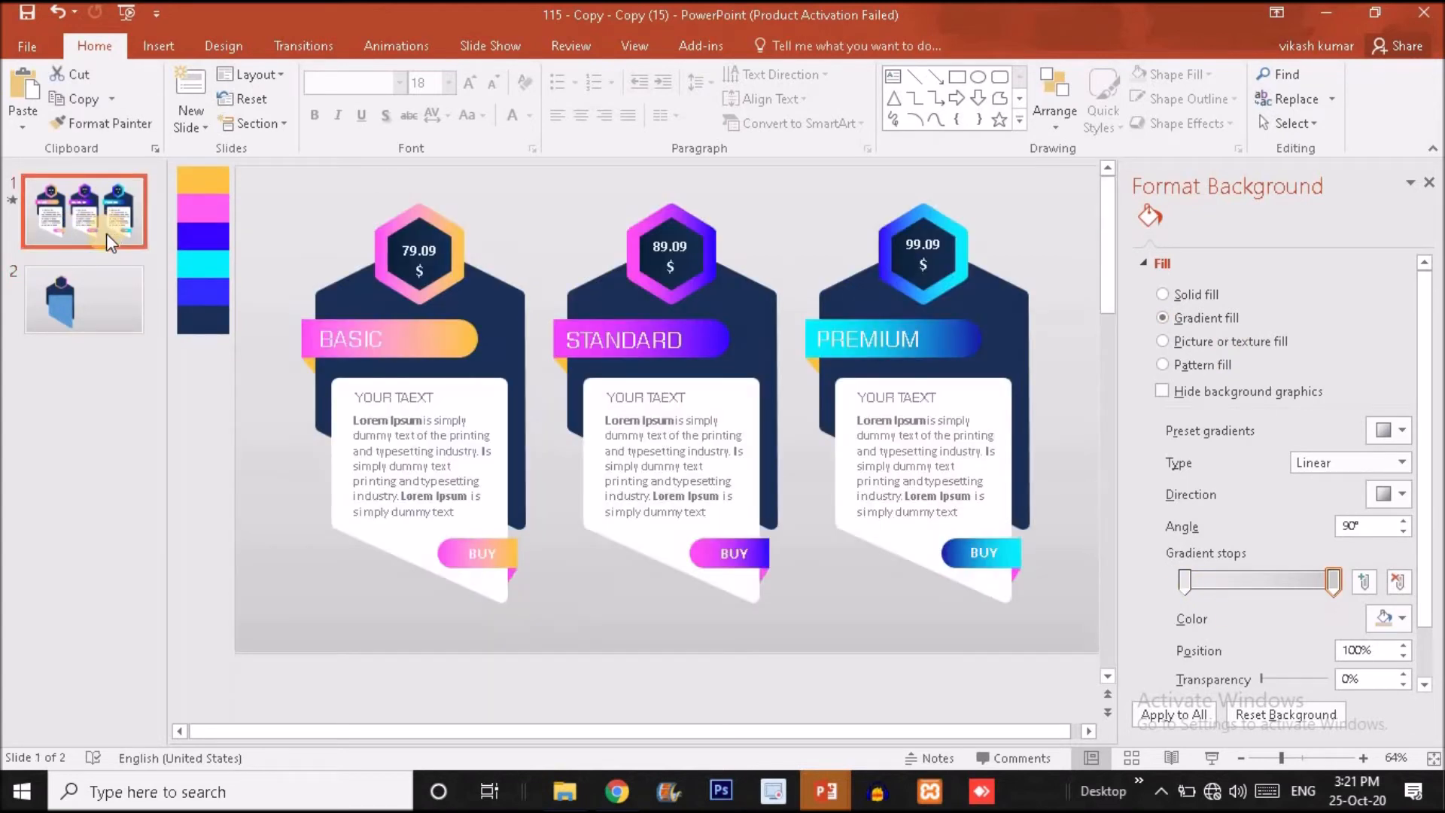
pyautogui.click(124, 298)
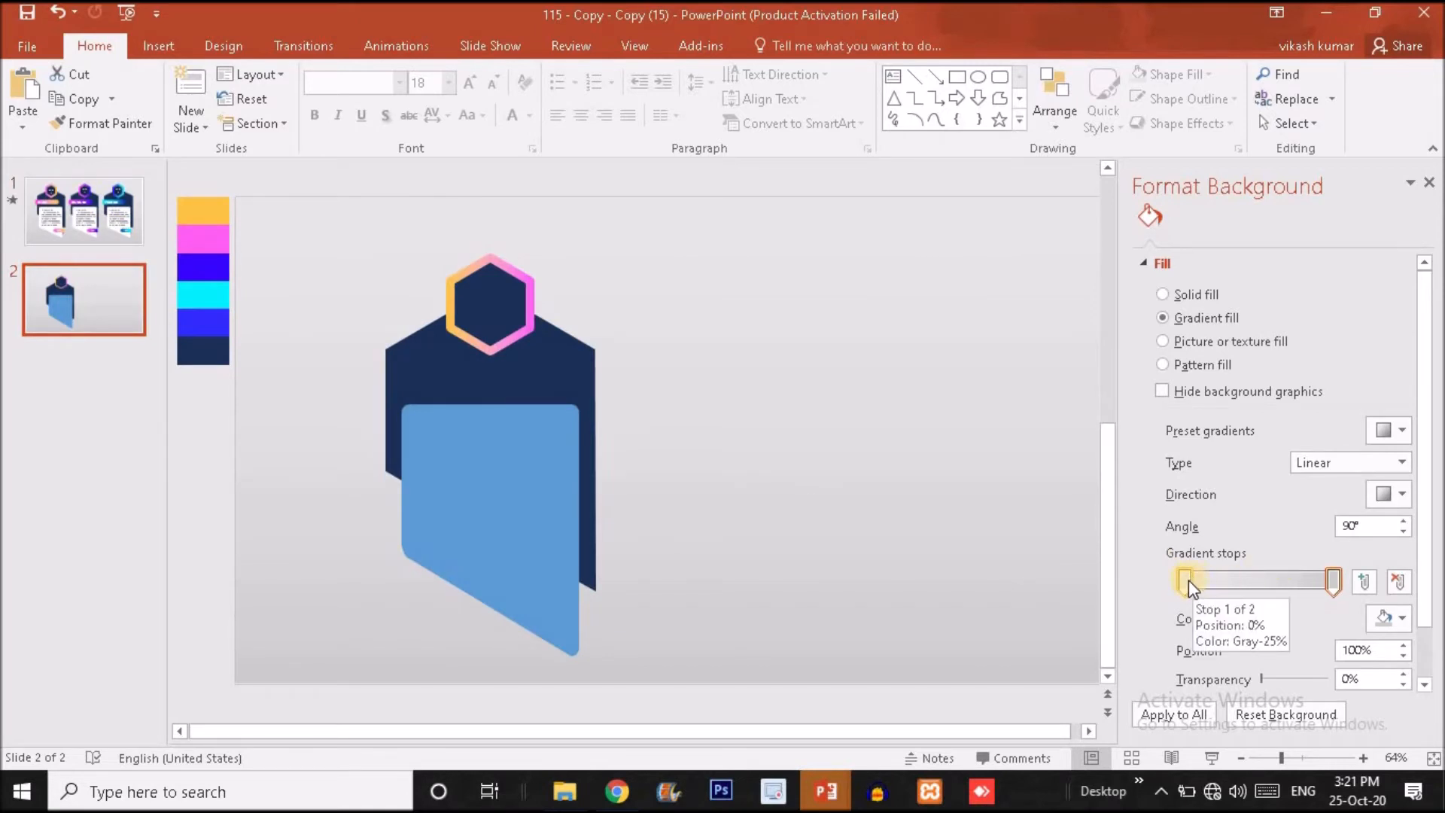
pyautogui.click(1334, 580)
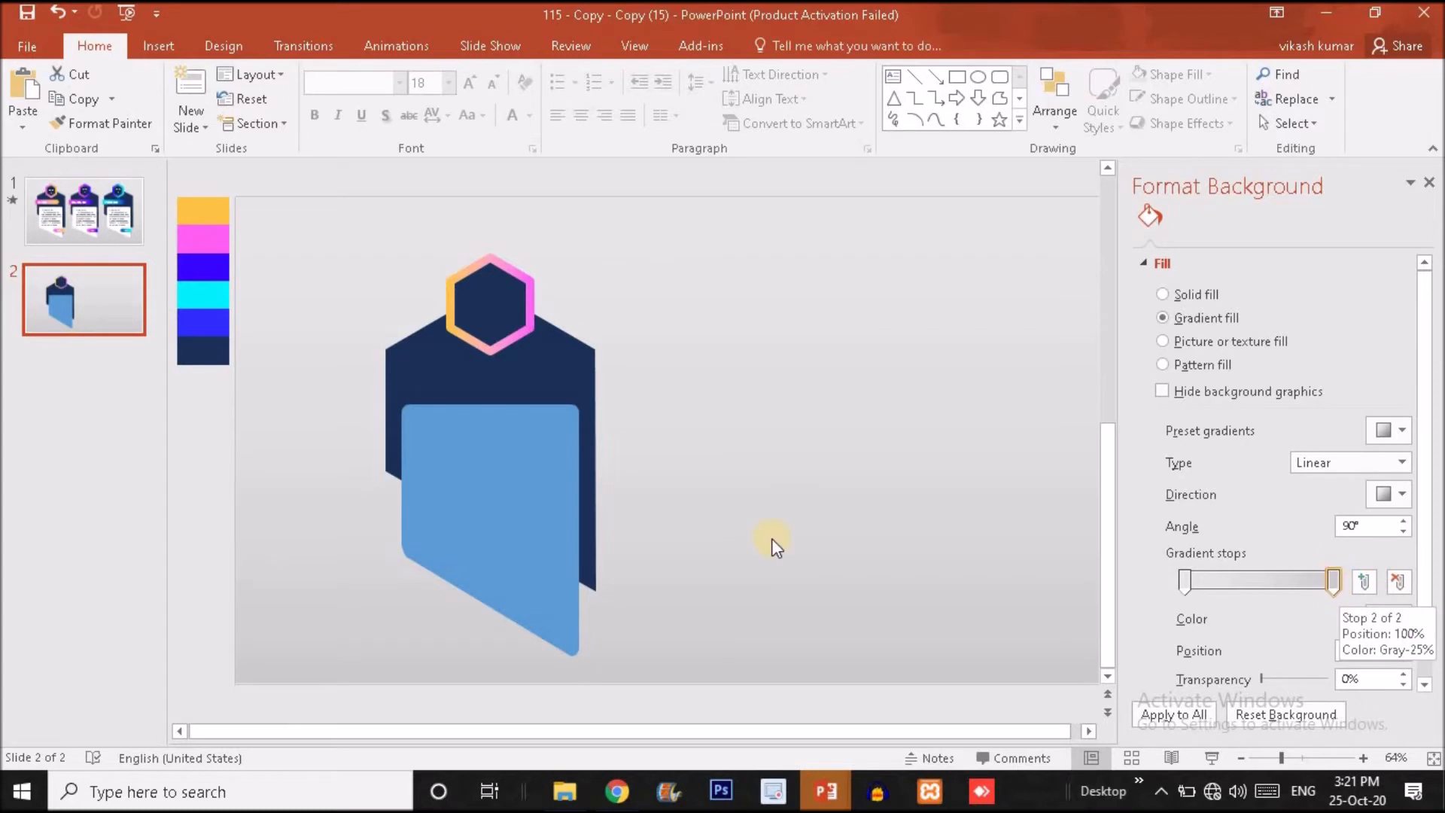
# Fill the slanted panel with solid white.
pyautogui.doubleClick(490, 525)
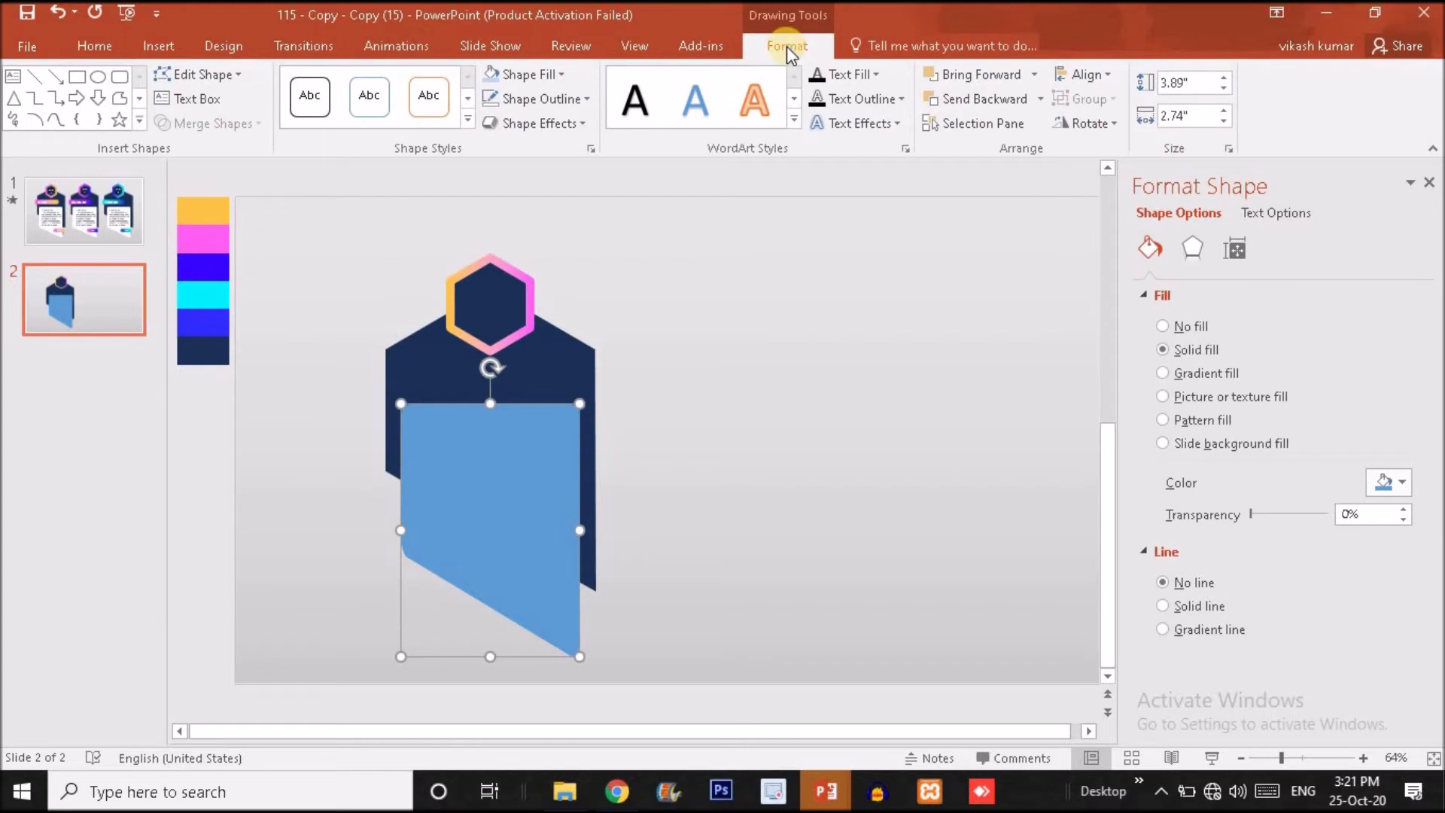
pyautogui.click(539, 79)
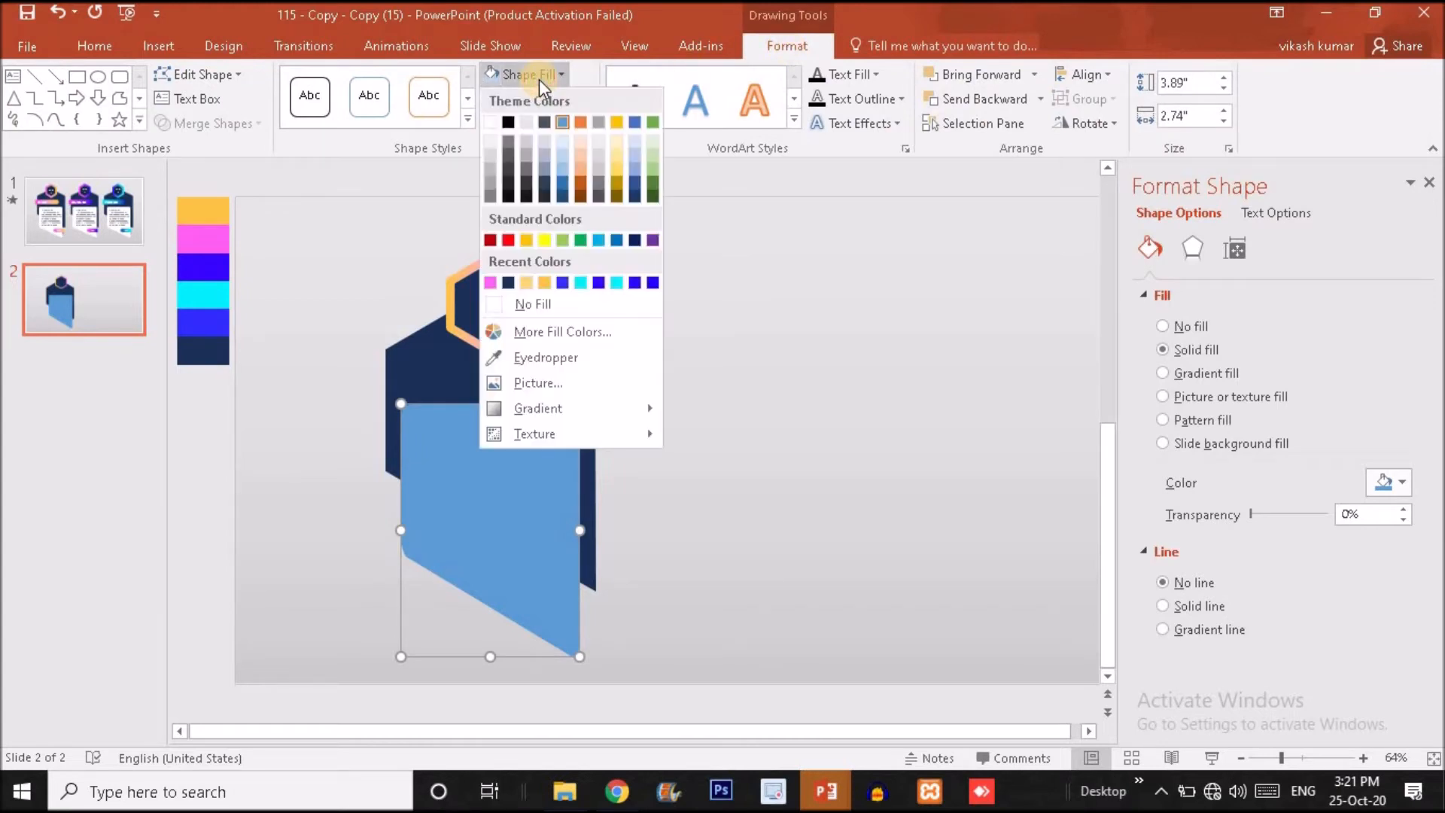
pyautogui.click(493, 120)
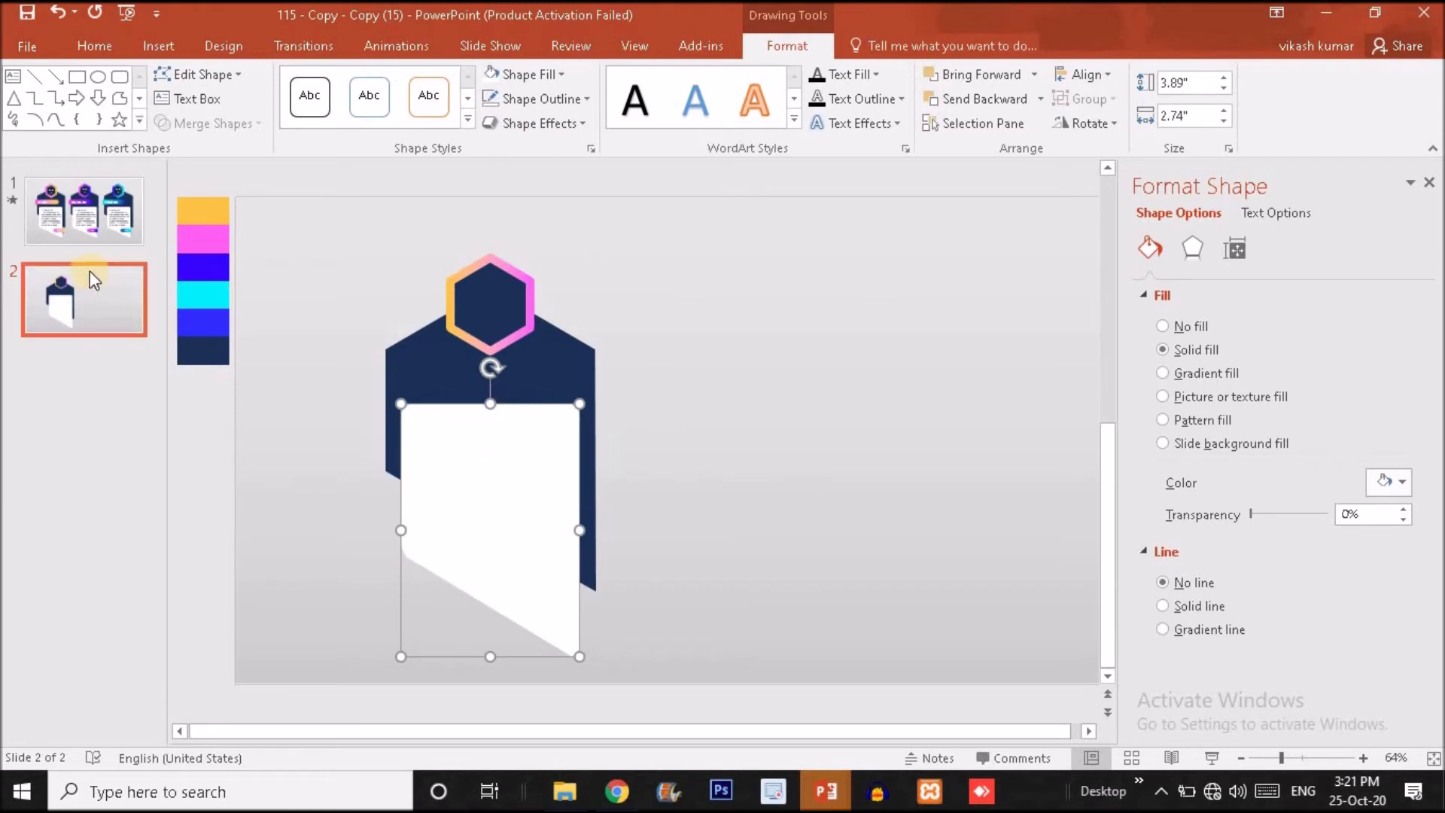
# Check slide 1's title banners and draw a Round Same Side Corner Rectangle about 0.84 by 2.59 inches beside slide 2's card, its top fully rounded.
pyautogui.click(90, 226)
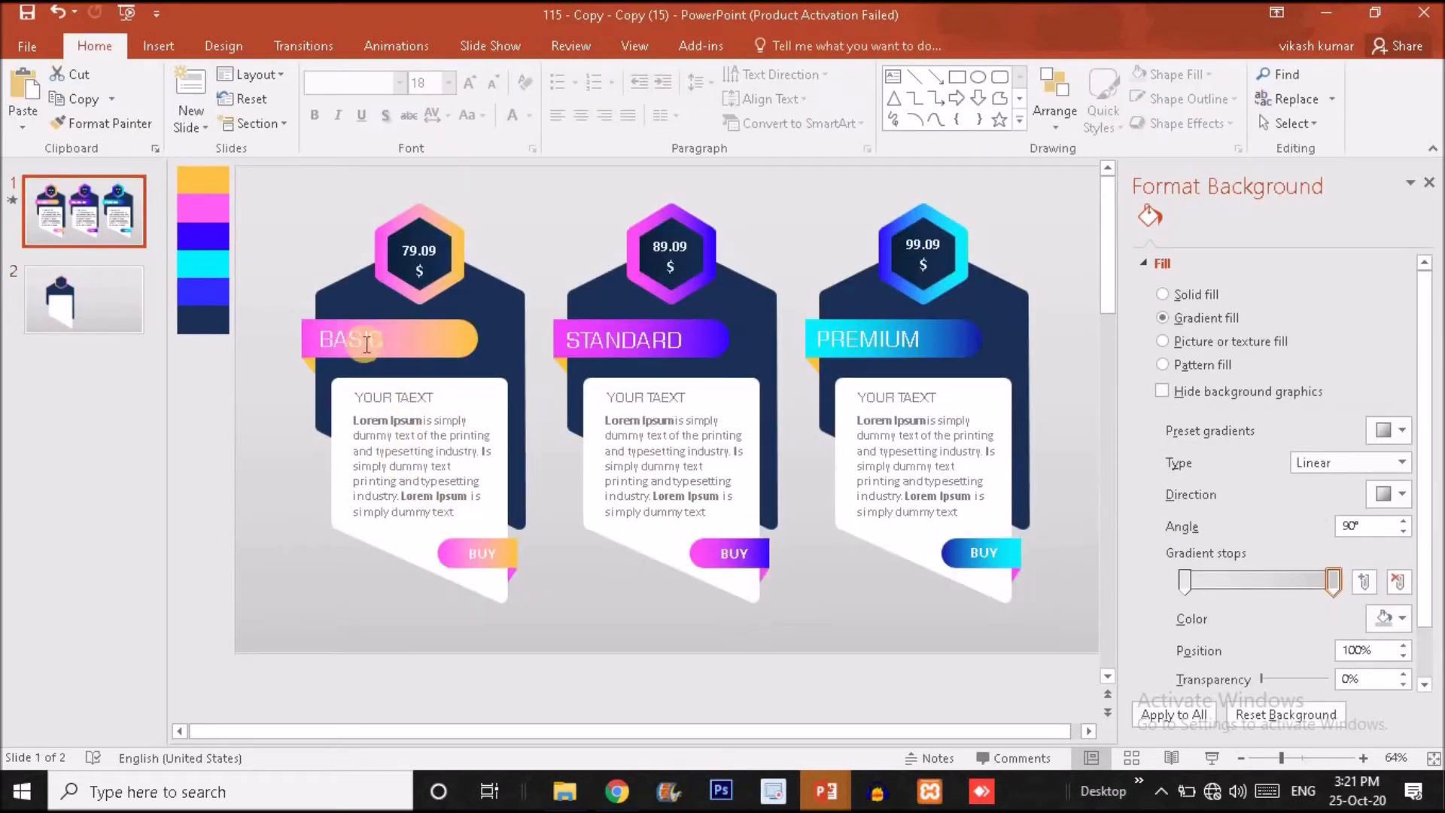
pyautogui.click(437, 342)
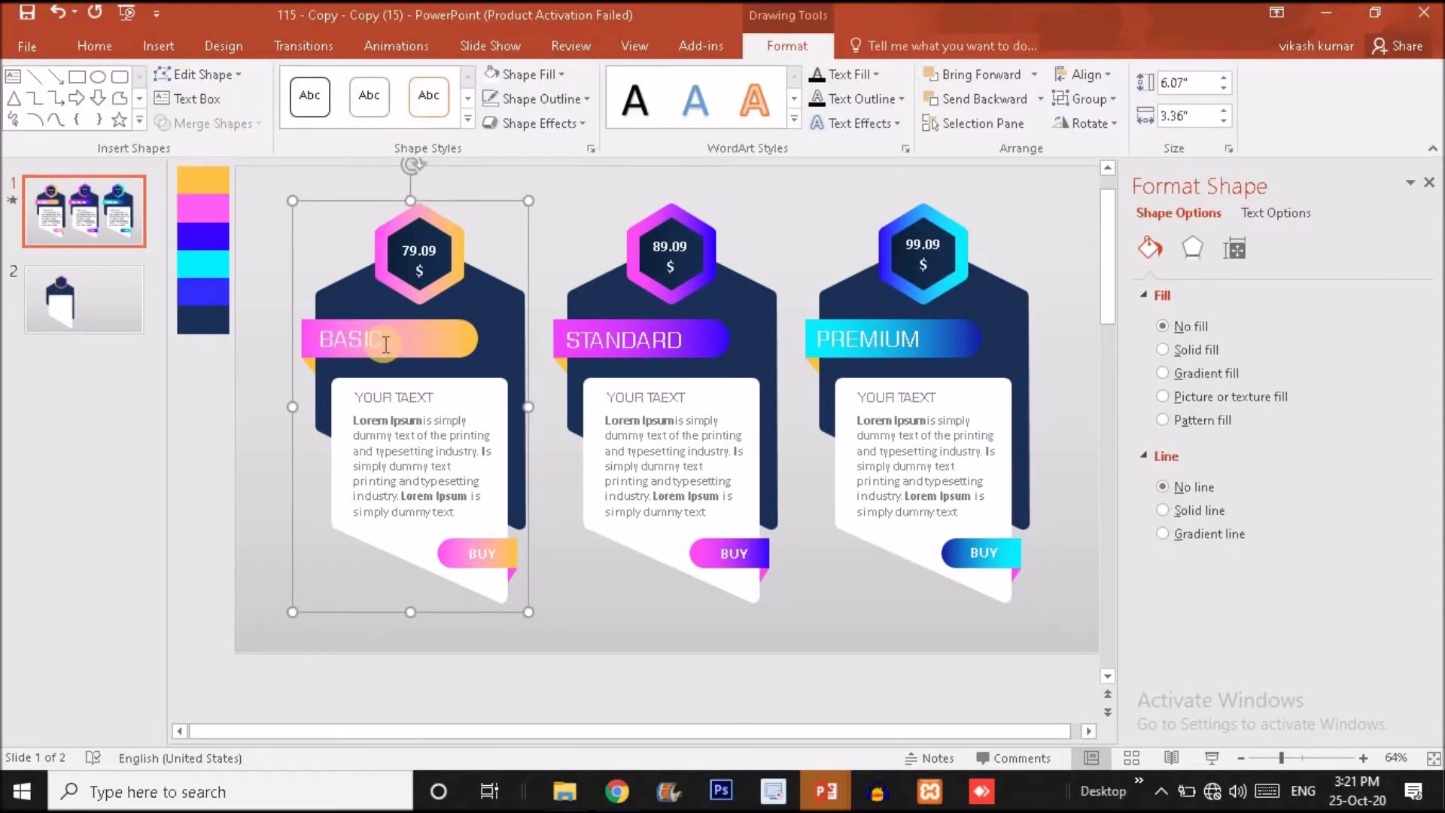
pyautogui.doubleClick(361, 339)
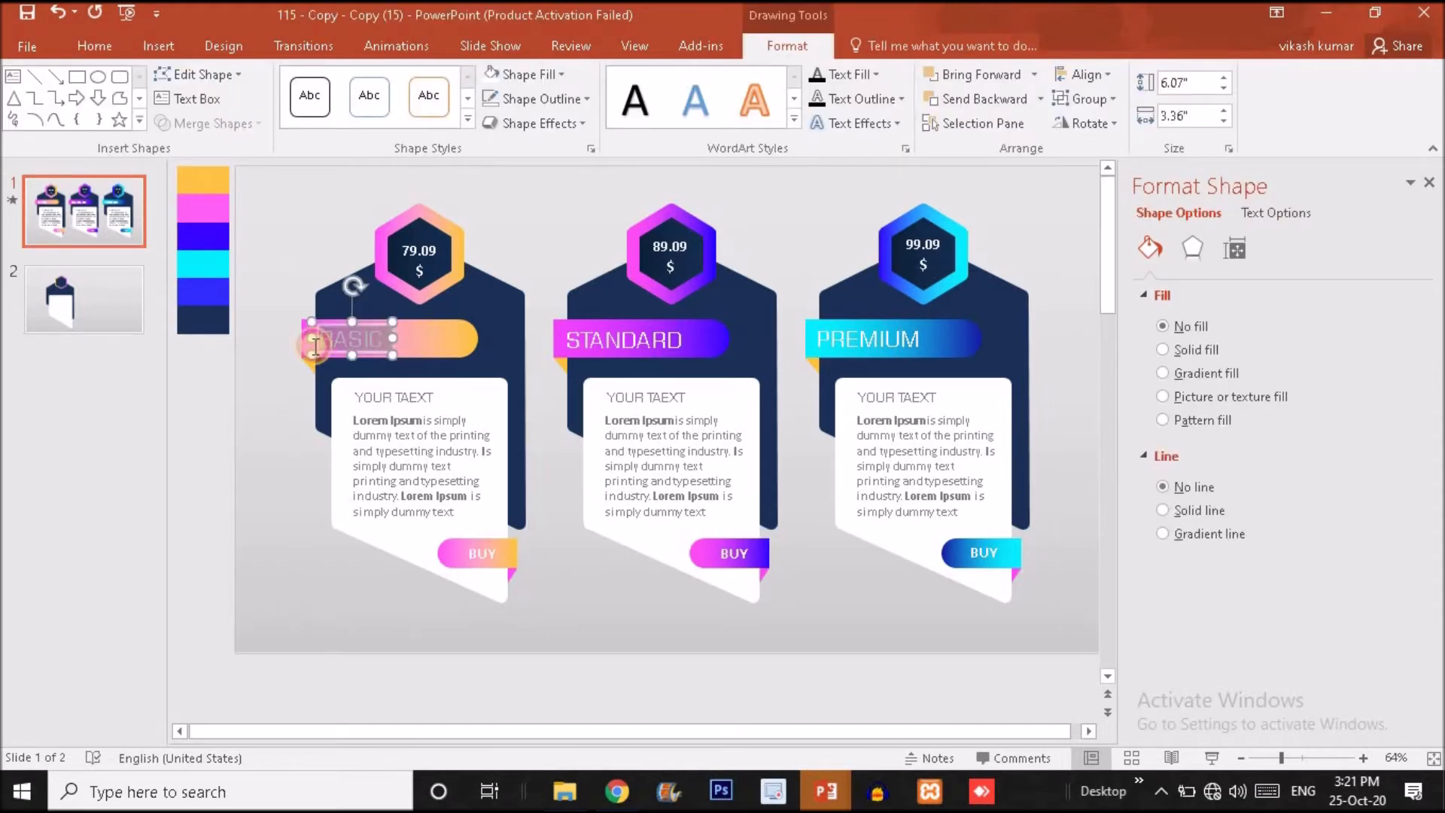
pyautogui.click(666, 336)
pyautogui.click(416, 343)
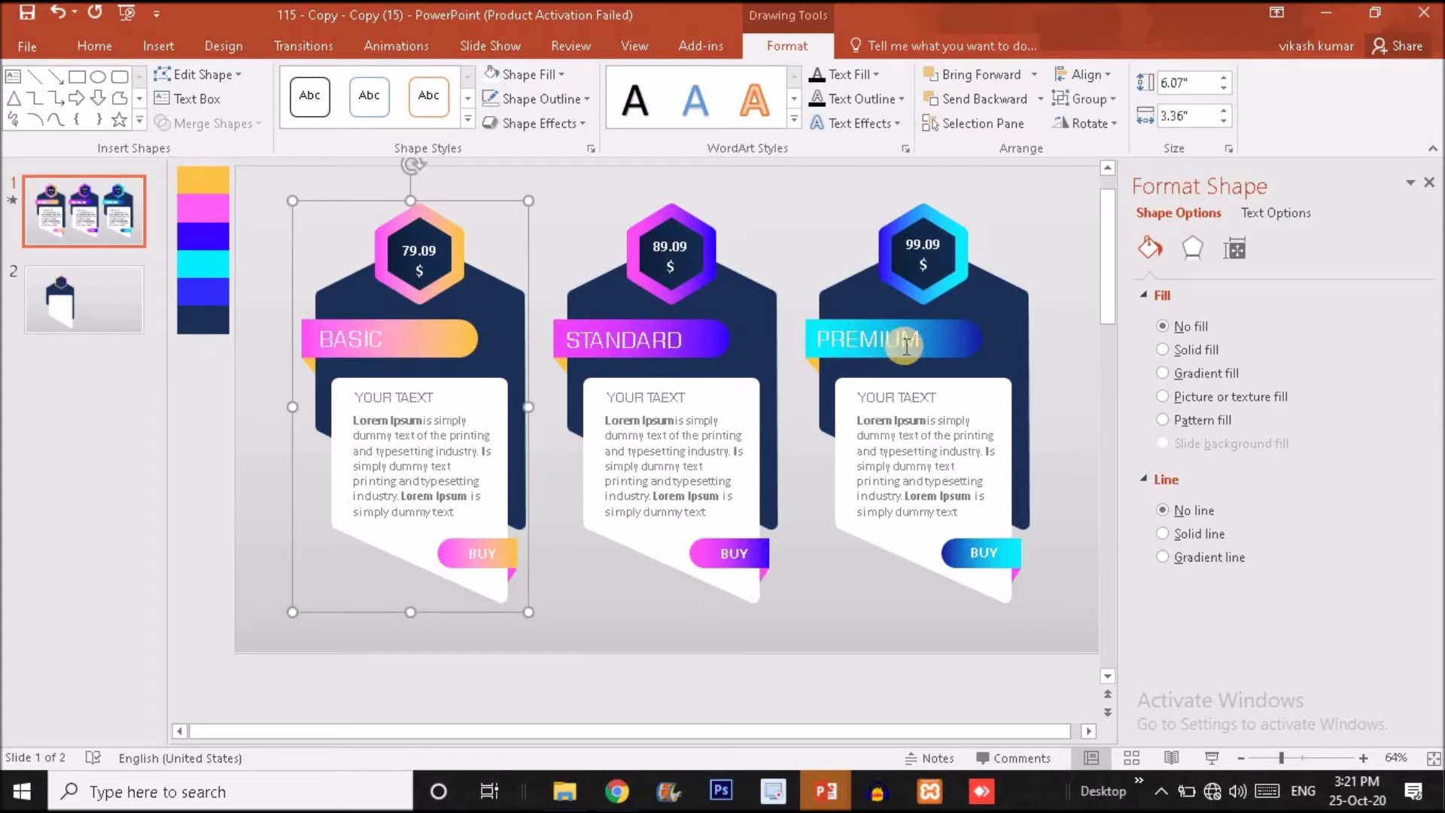
pyautogui.click(101, 290)
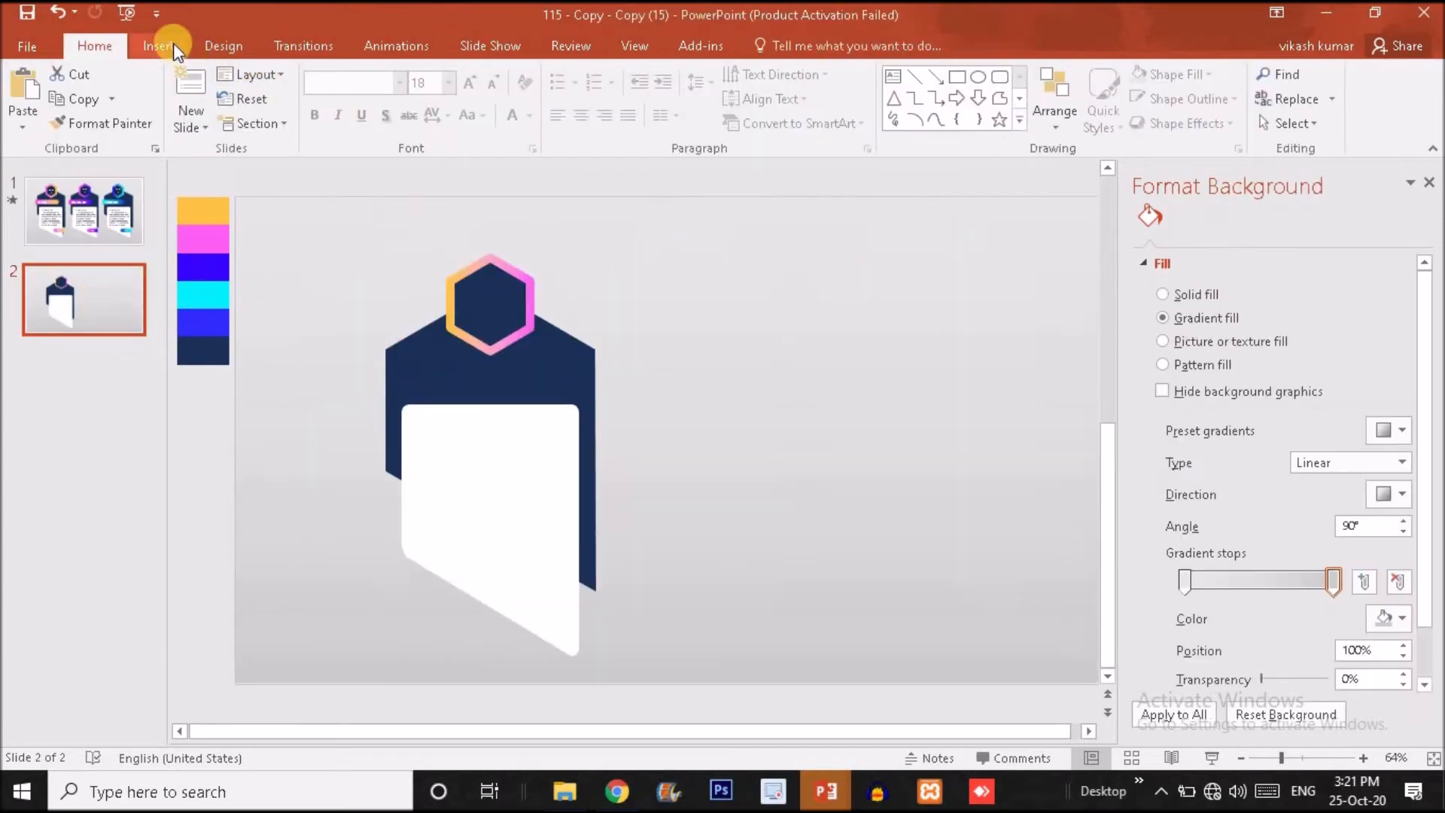
pyautogui.click(173, 43)
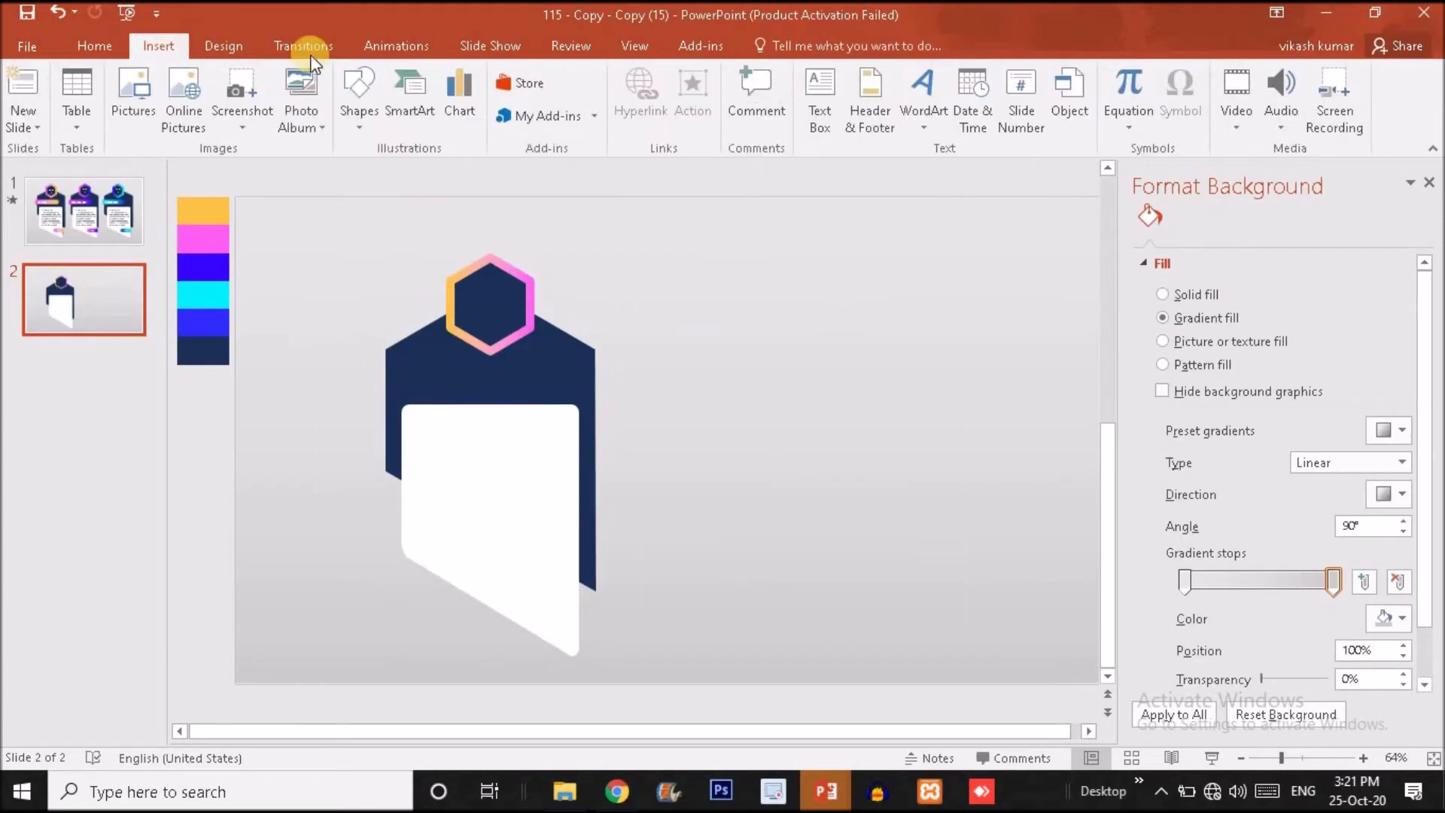
pyautogui.click(363, 101)
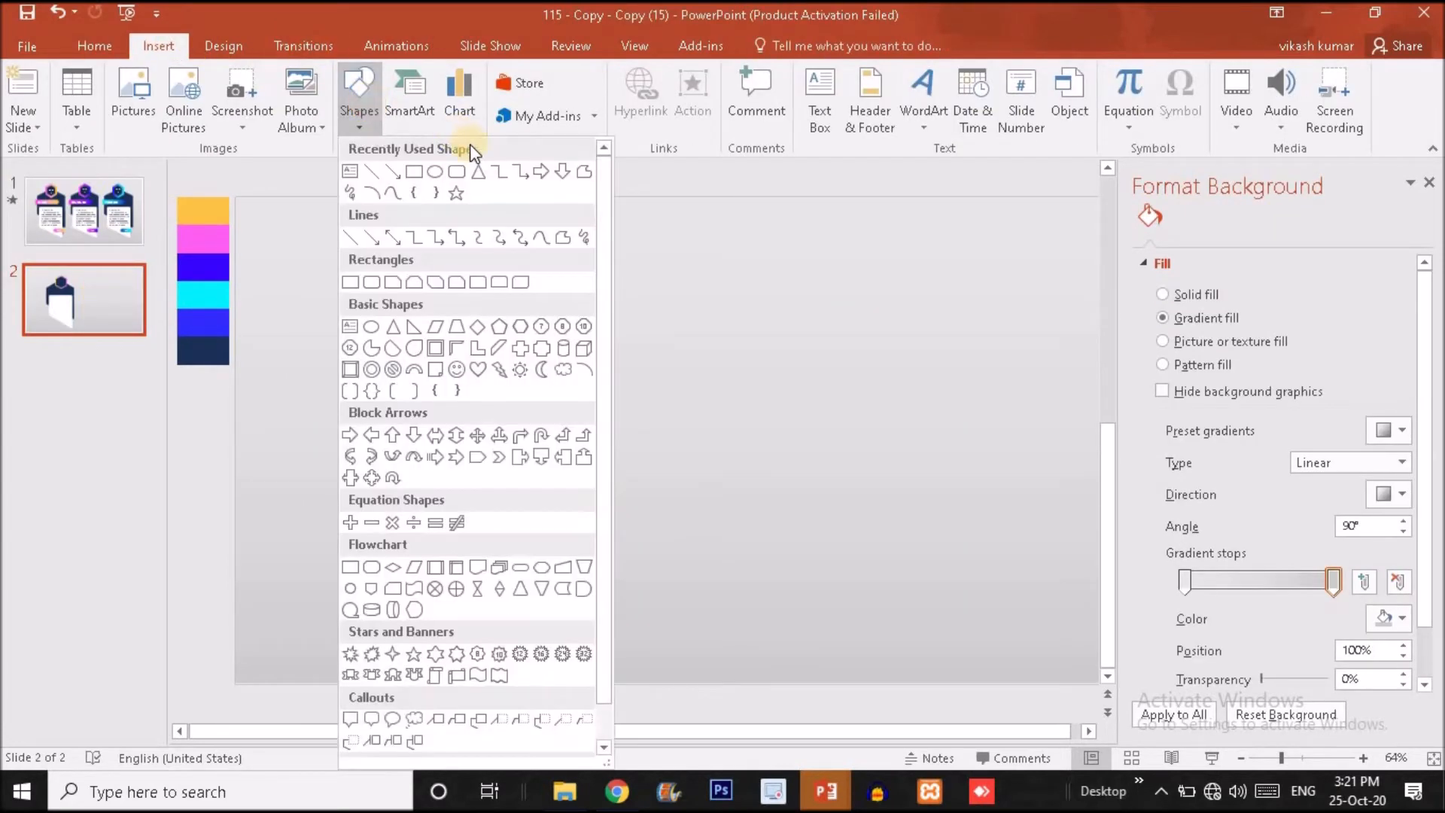
pyautogui.click(503, 280)
pyautogui.moveTo(680, 305)
pyautogui.mouseDown()
pyautogui.moveTo(761, 461)
pyautogui.moveTo(735, 449)
pyautogui.moveTo(730, 476)
pyautogui.mouseUp()
pyautogui.moveTo(675, 313); pyautogui.dragTo(676, 313)
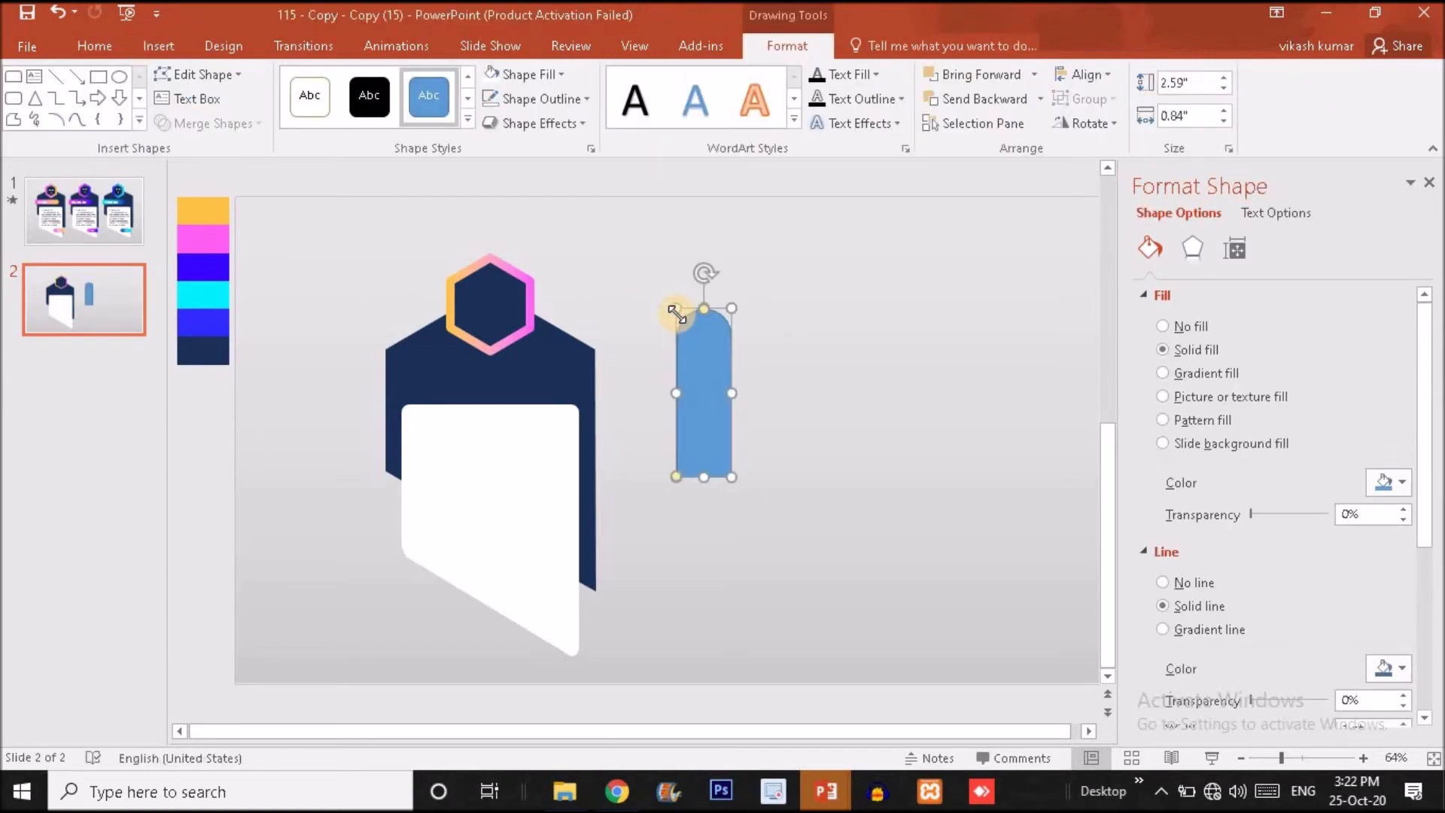
# Remove the round-ended shape's outline and rotate it to lie horizontally with its rounded end facing right.
pyautogui.click(548, 99)
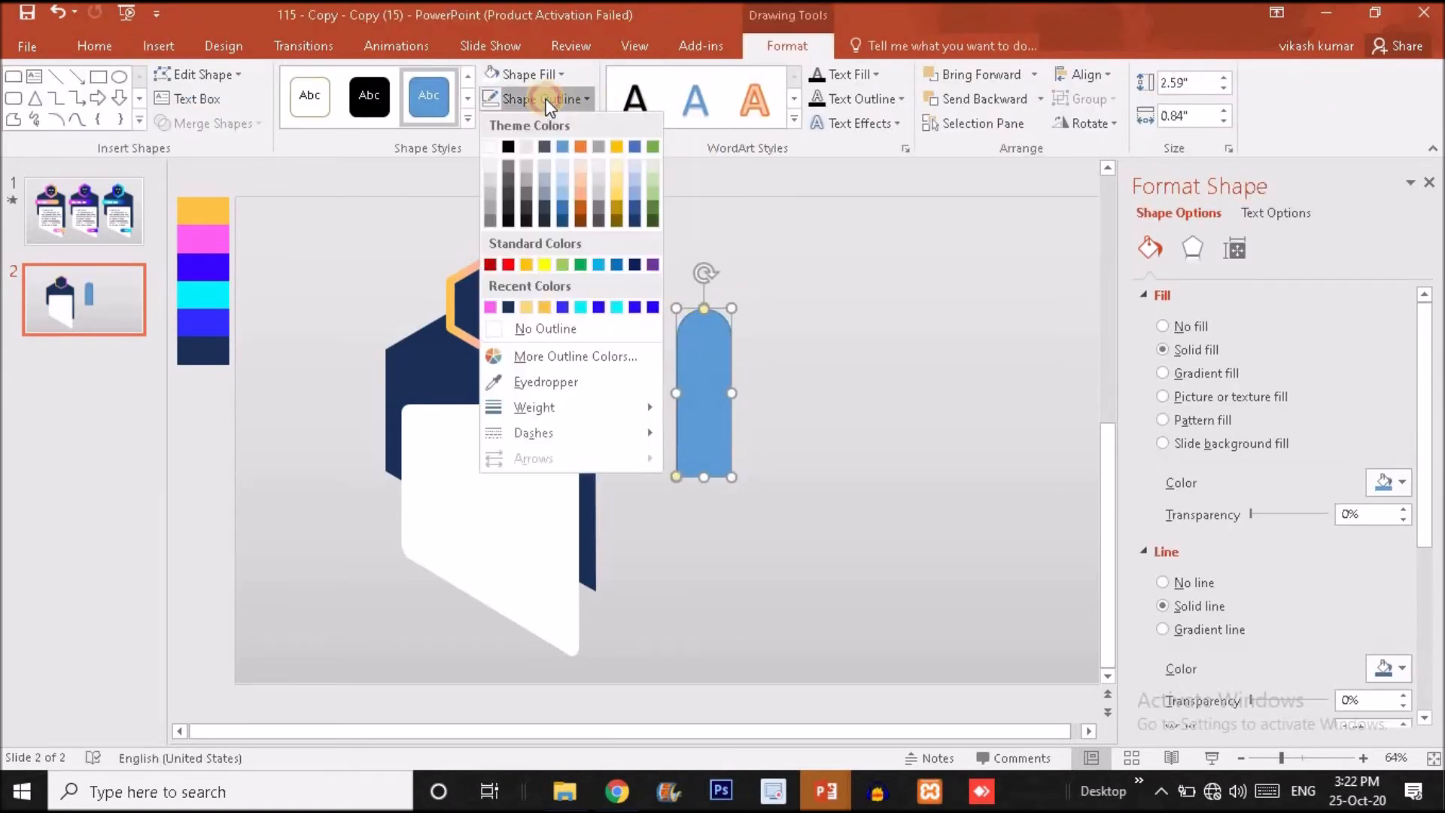
pyautogui.click(562, 322)
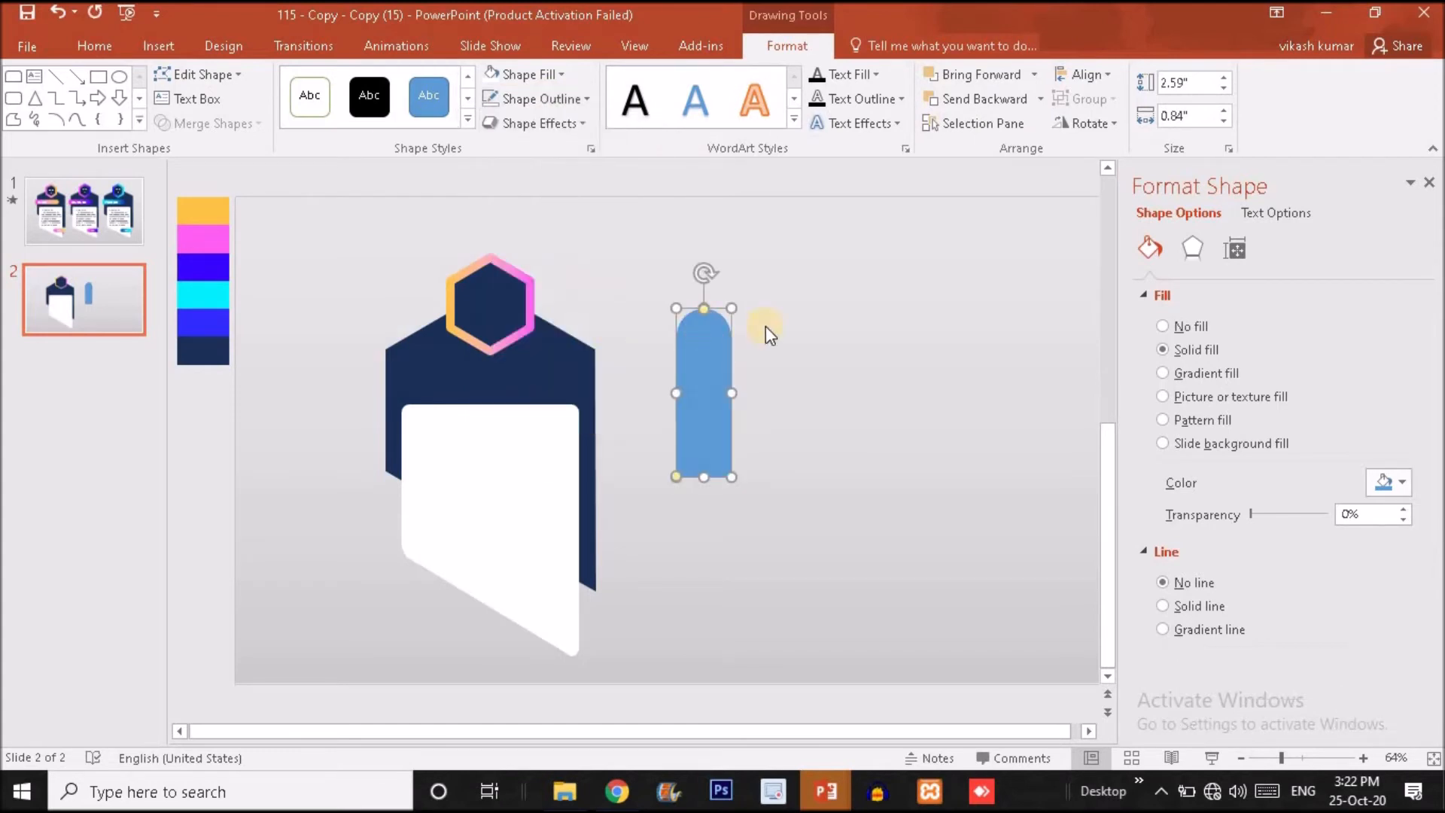
pyautogui.click(1096, 125)
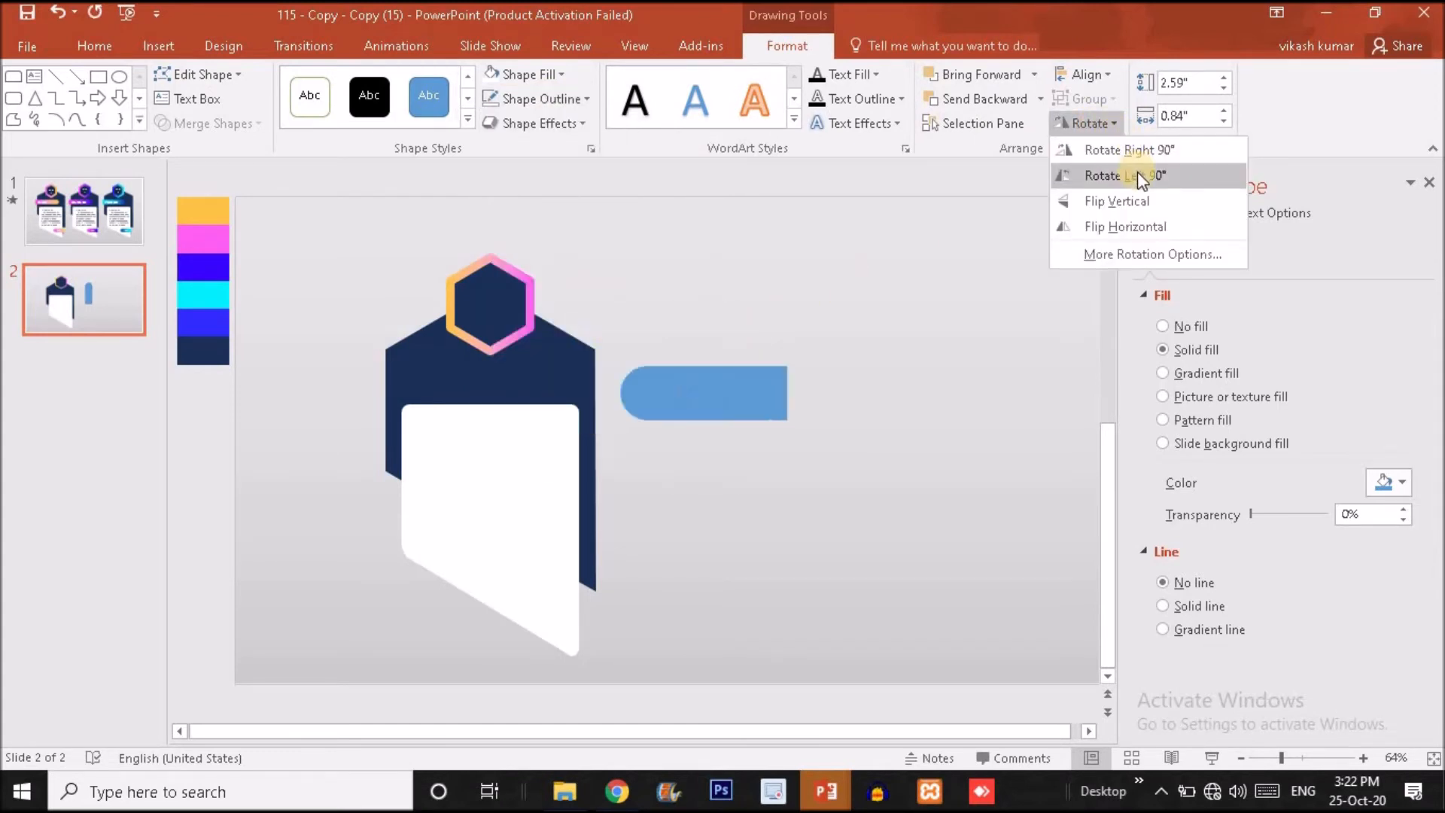
pyautogui.click(1136, 175)
pyautogui.click(1111, 128)
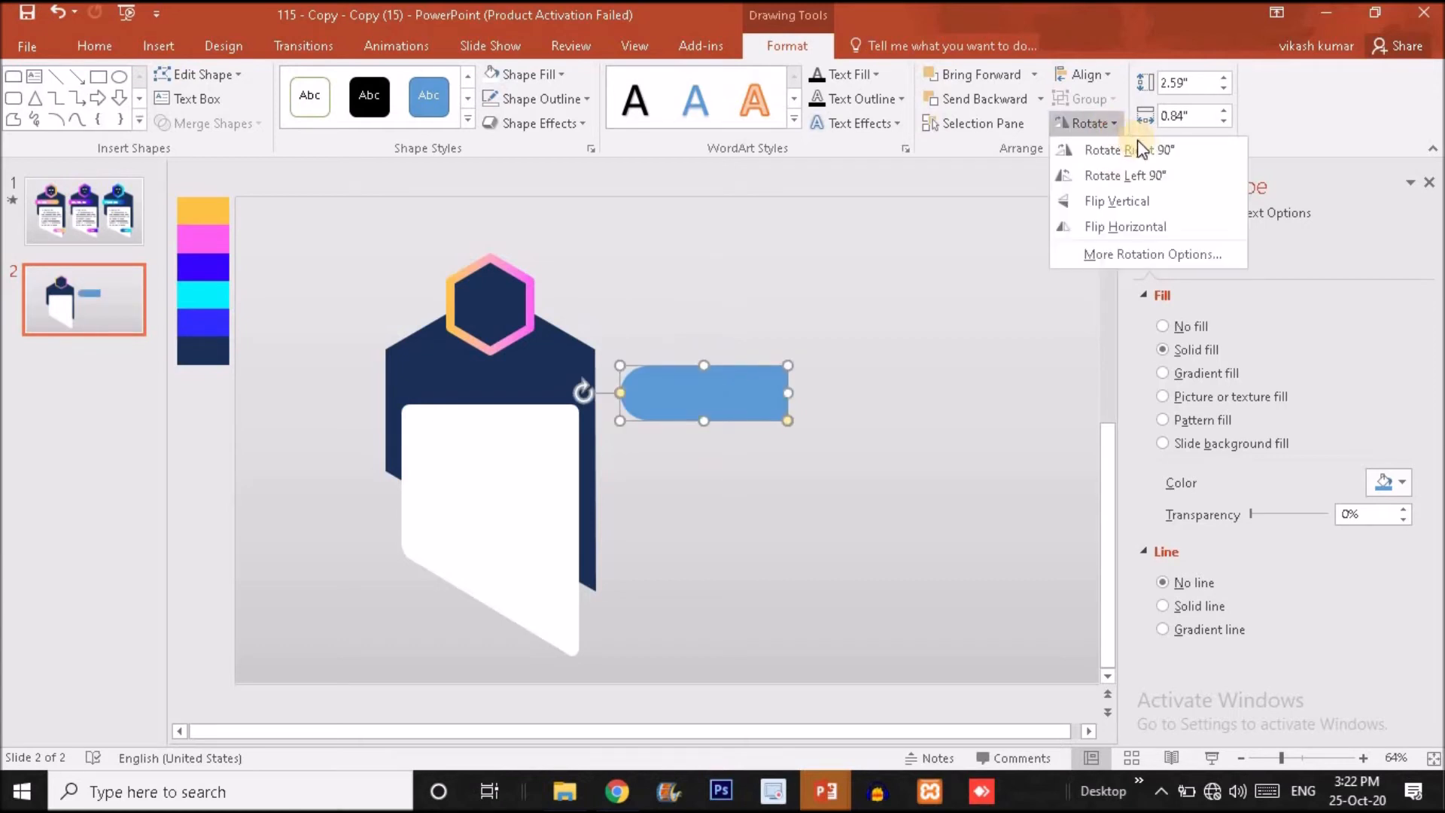
pyautogui.click(1138, 150)
pyautogui.click(1103, 123)
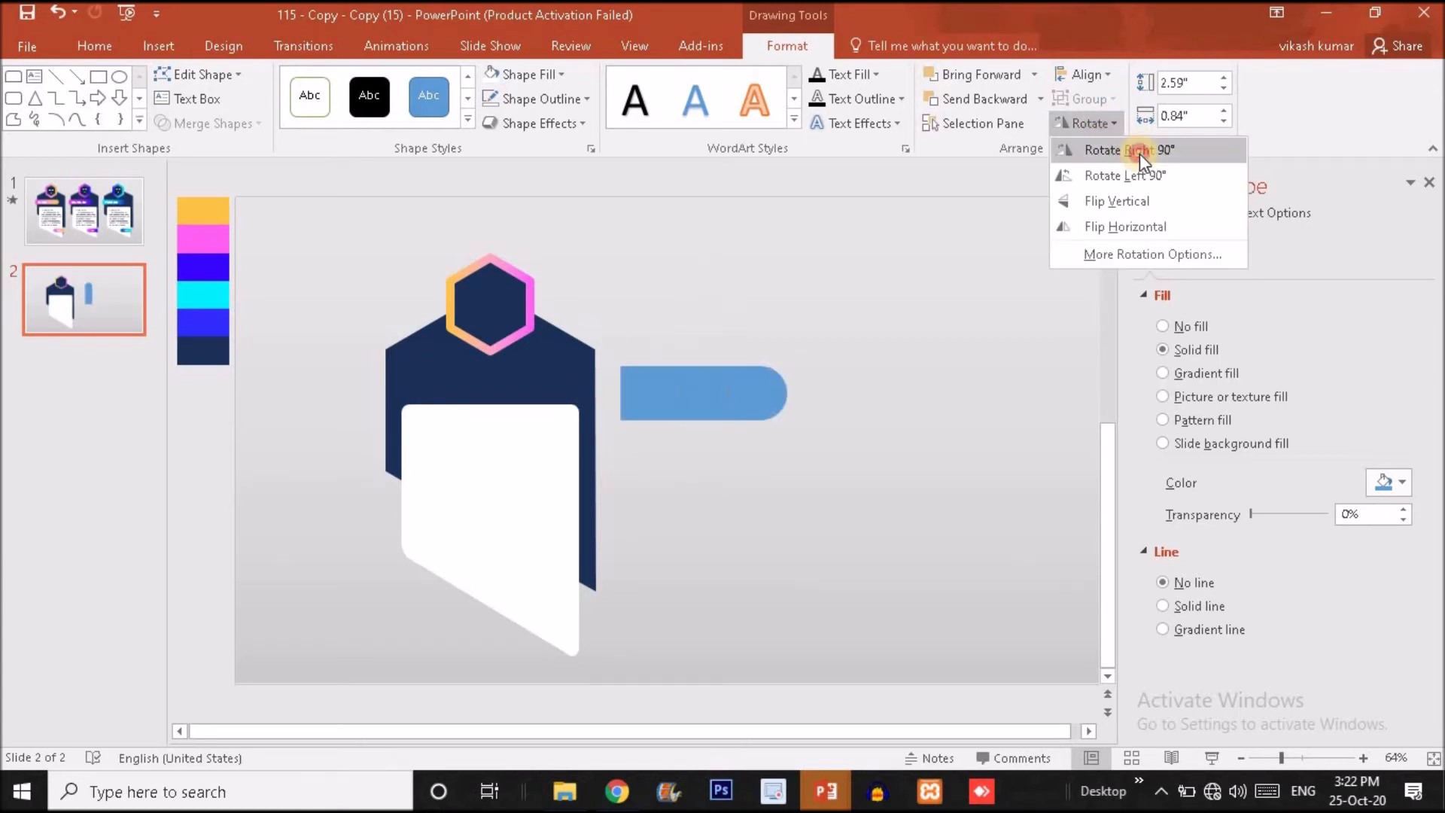
pyautogui.click(1139, 149)
# Slim the banner to about 0.64 inches, place it above the white panel overhanging the body's left edge, and compare with slide 1.
pyautogui.moveTo(678, 382); pyautogui.dragTo(450, 421)
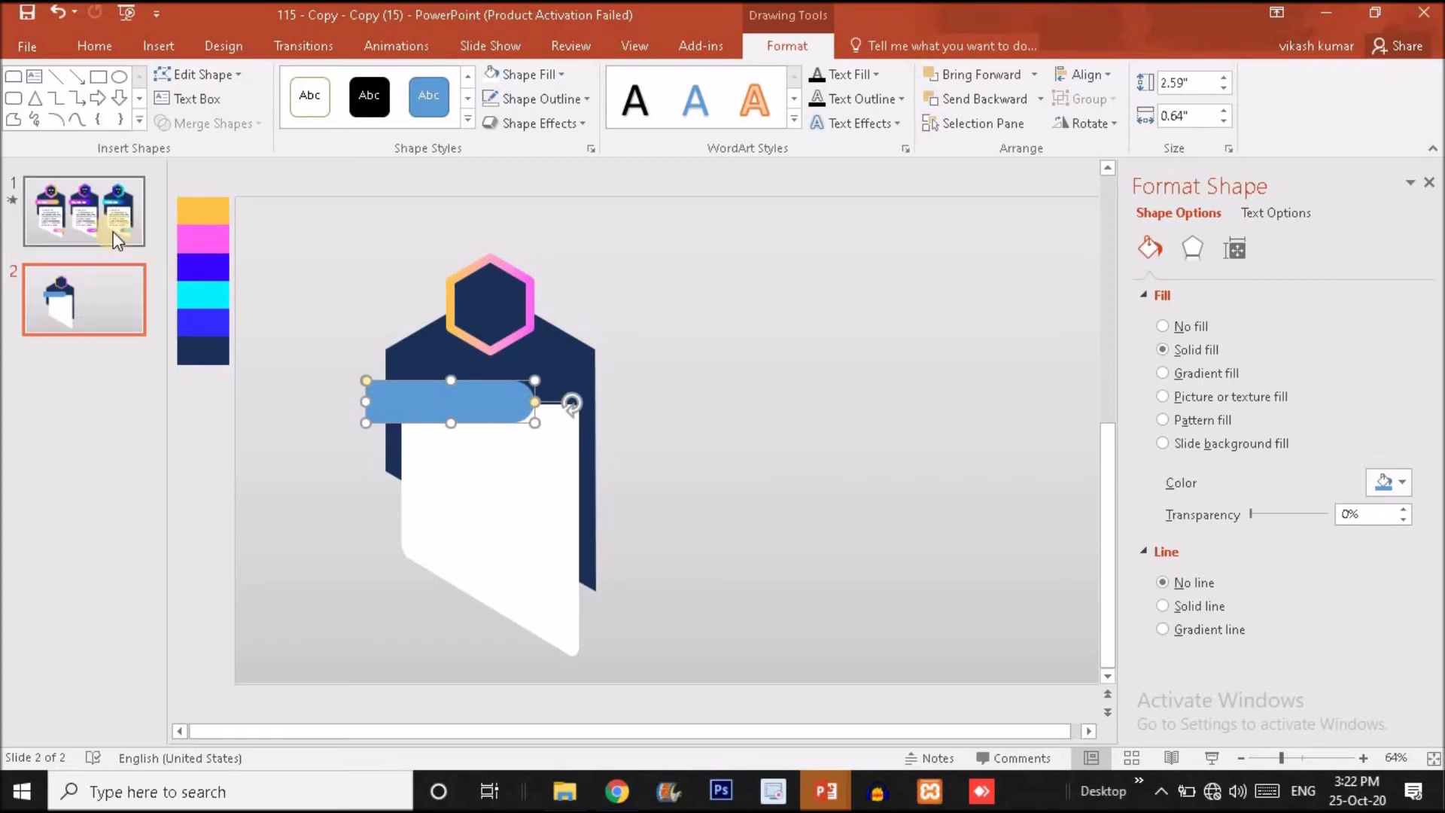
pyautogui.moveTo(446, 389); pyautogui.dragTo(437, 363)
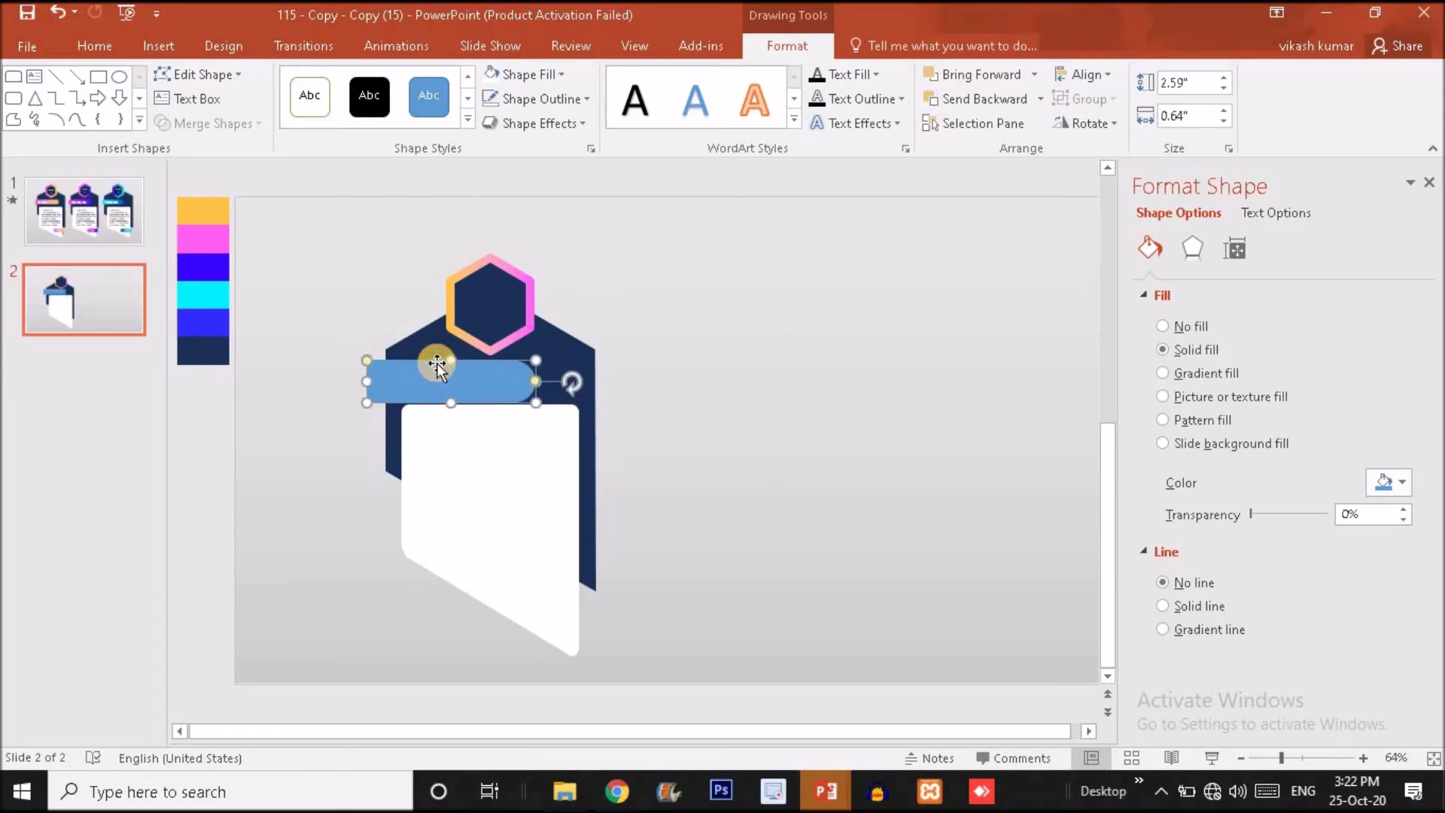
pyautogui.click(109, 227)
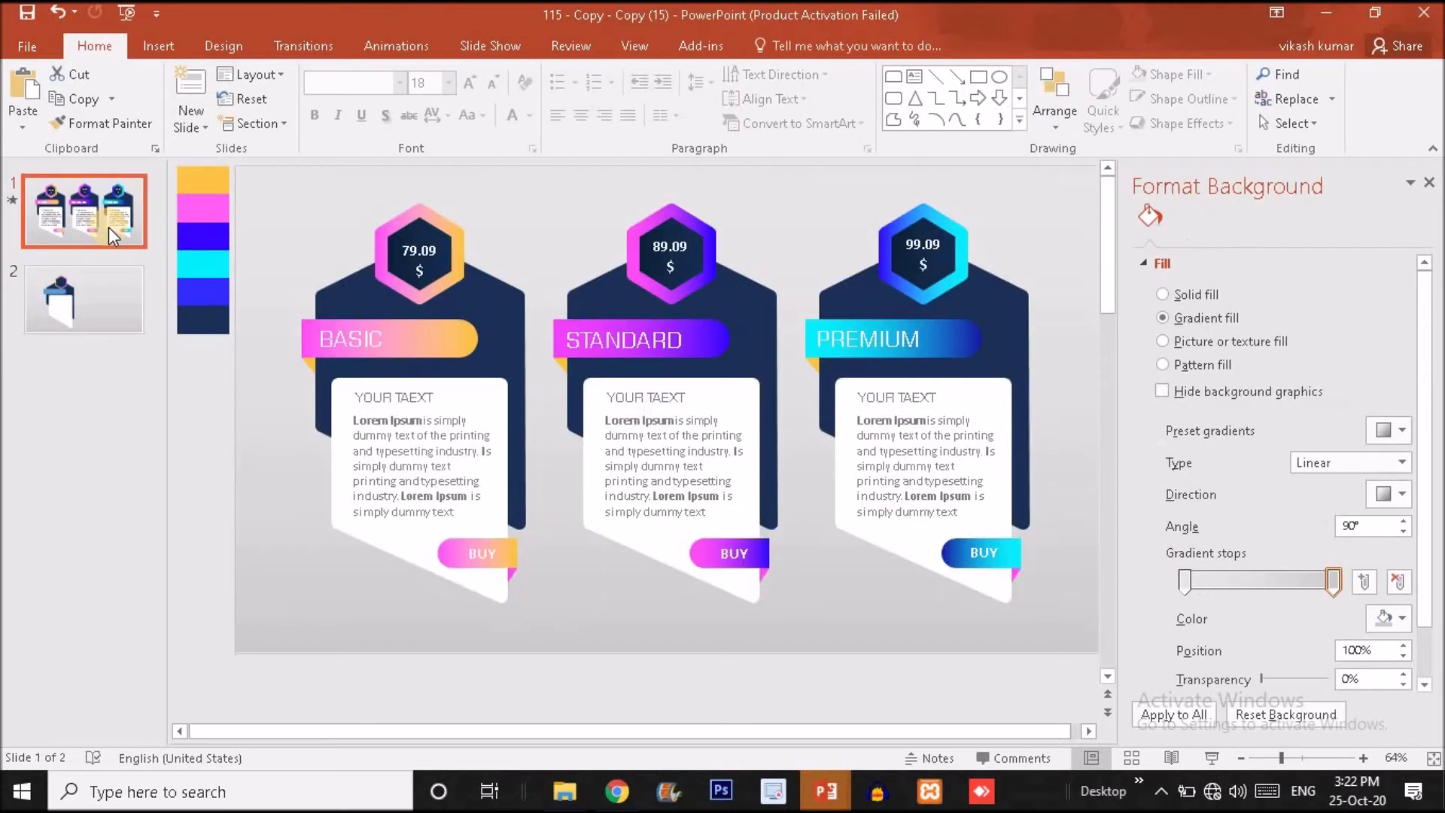
pyautogui.click(80, 326)
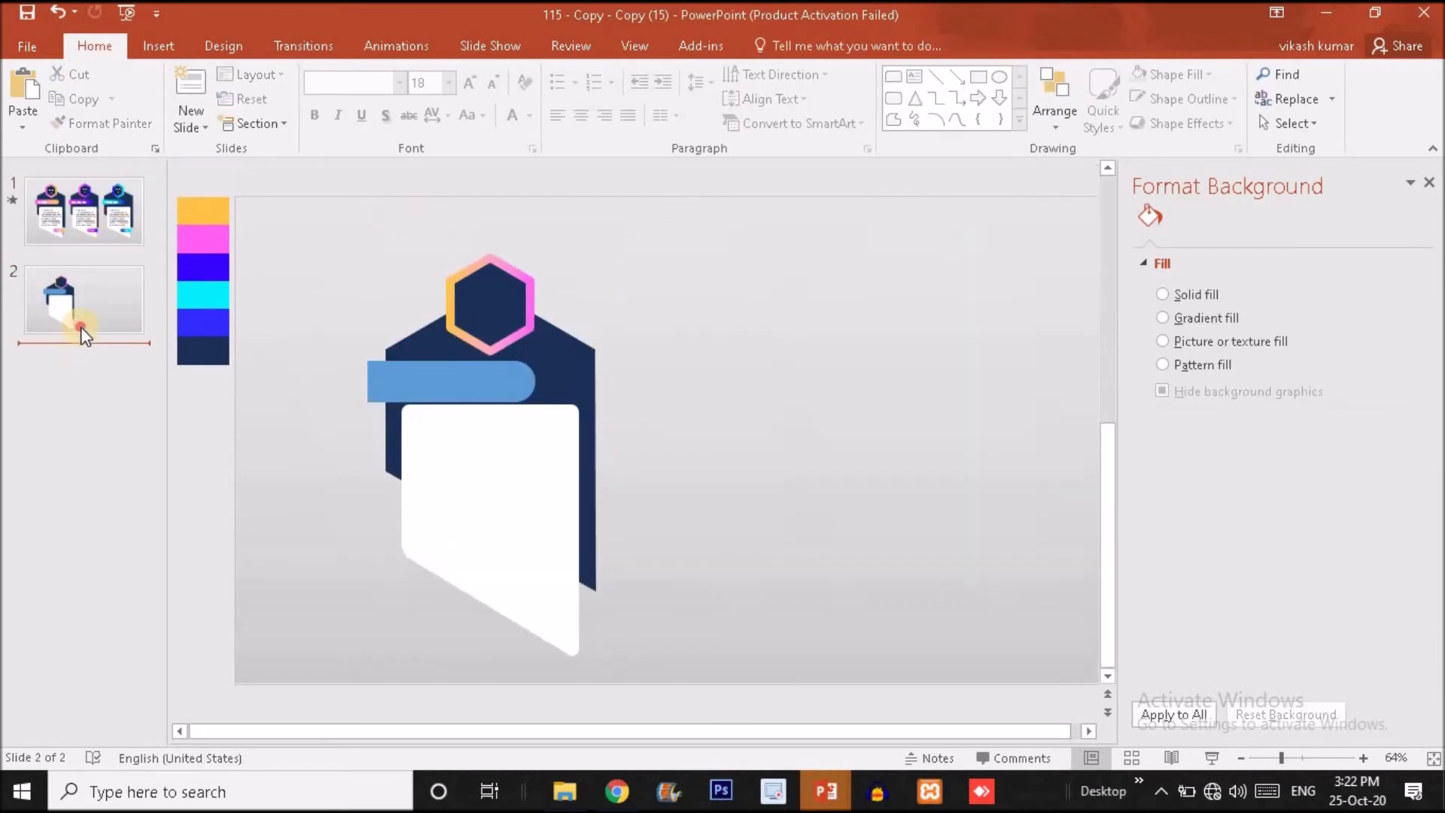
# Move the white panel down to leave a gap below the banner, and lower the banner slightly.
pyautogui.click(439, 374)
pyautogui.moveTo(507, 462); pyautogui.dragTo(506, 475)
pyautogui.moveTo(455, 390); pyautogui.dragTo(456, 395)
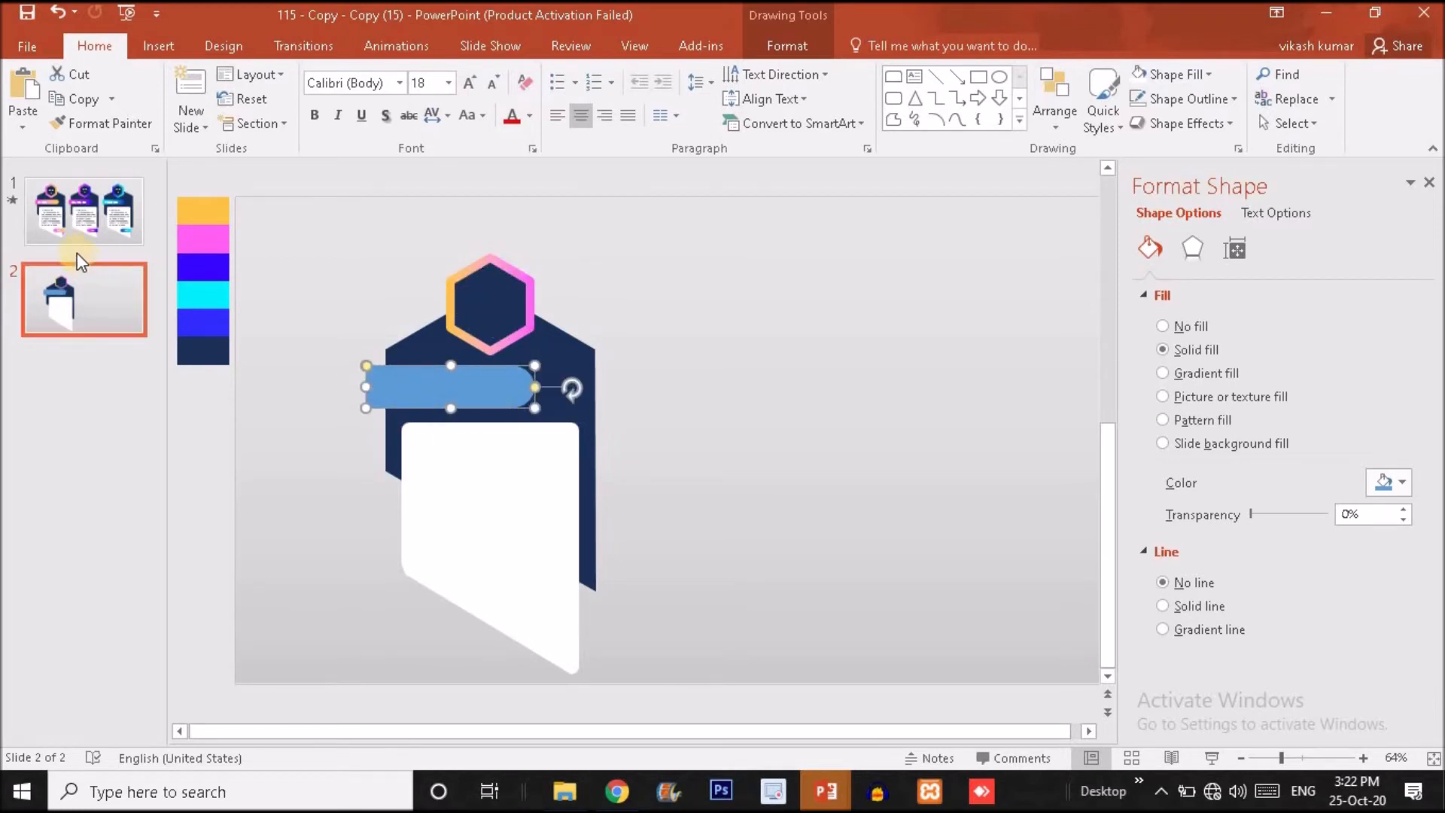
# Give slide 2's title banner a linear gradient from yellow-orange at 0% to pink at 100% after checking slide 1, and shift it slightly right.
pyautogui.click(29, 196)
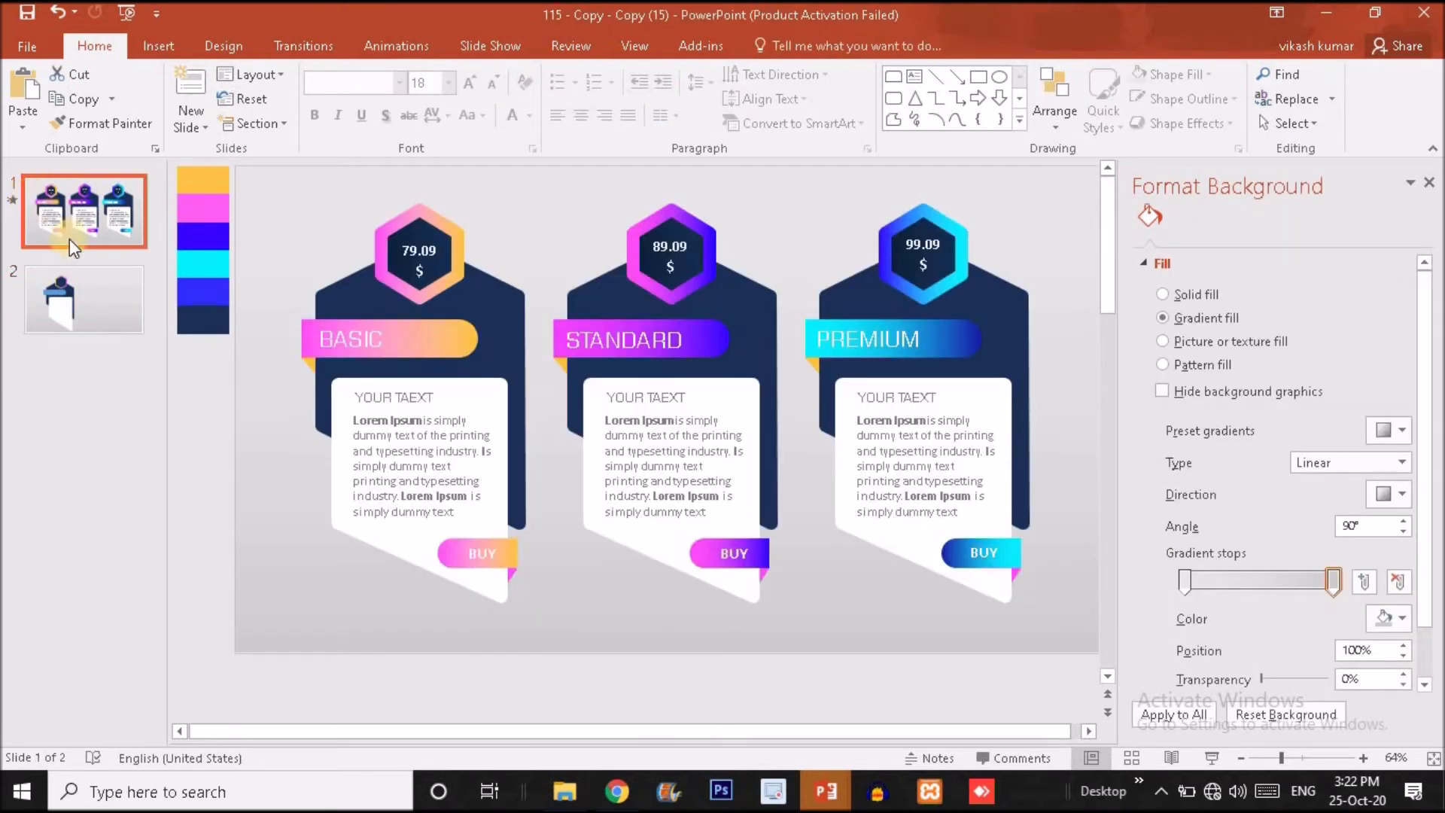
pyautogui.click(79, 283)
pyautogui.click(472, 396)
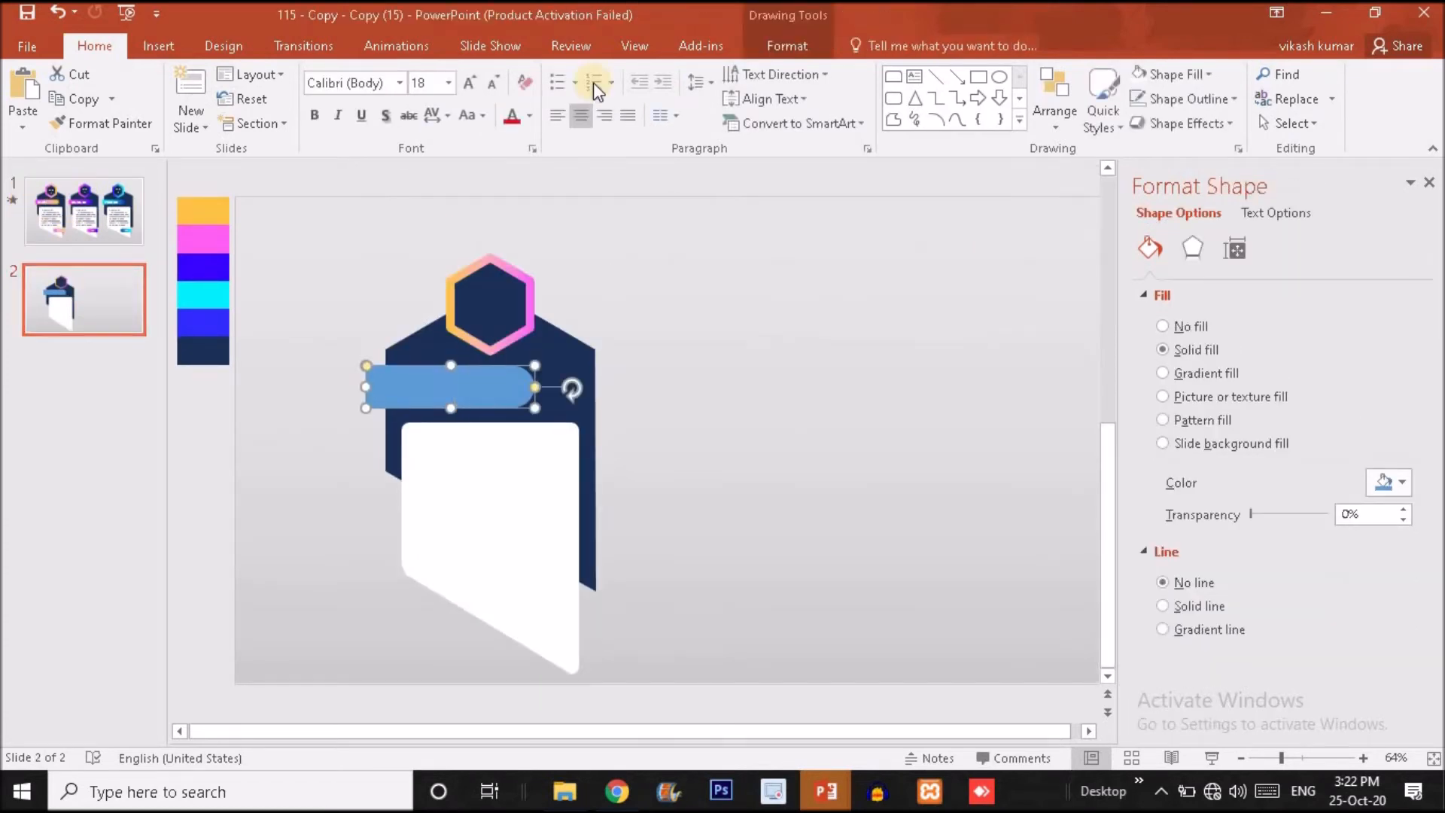
pyautogui.click(1165, 372)
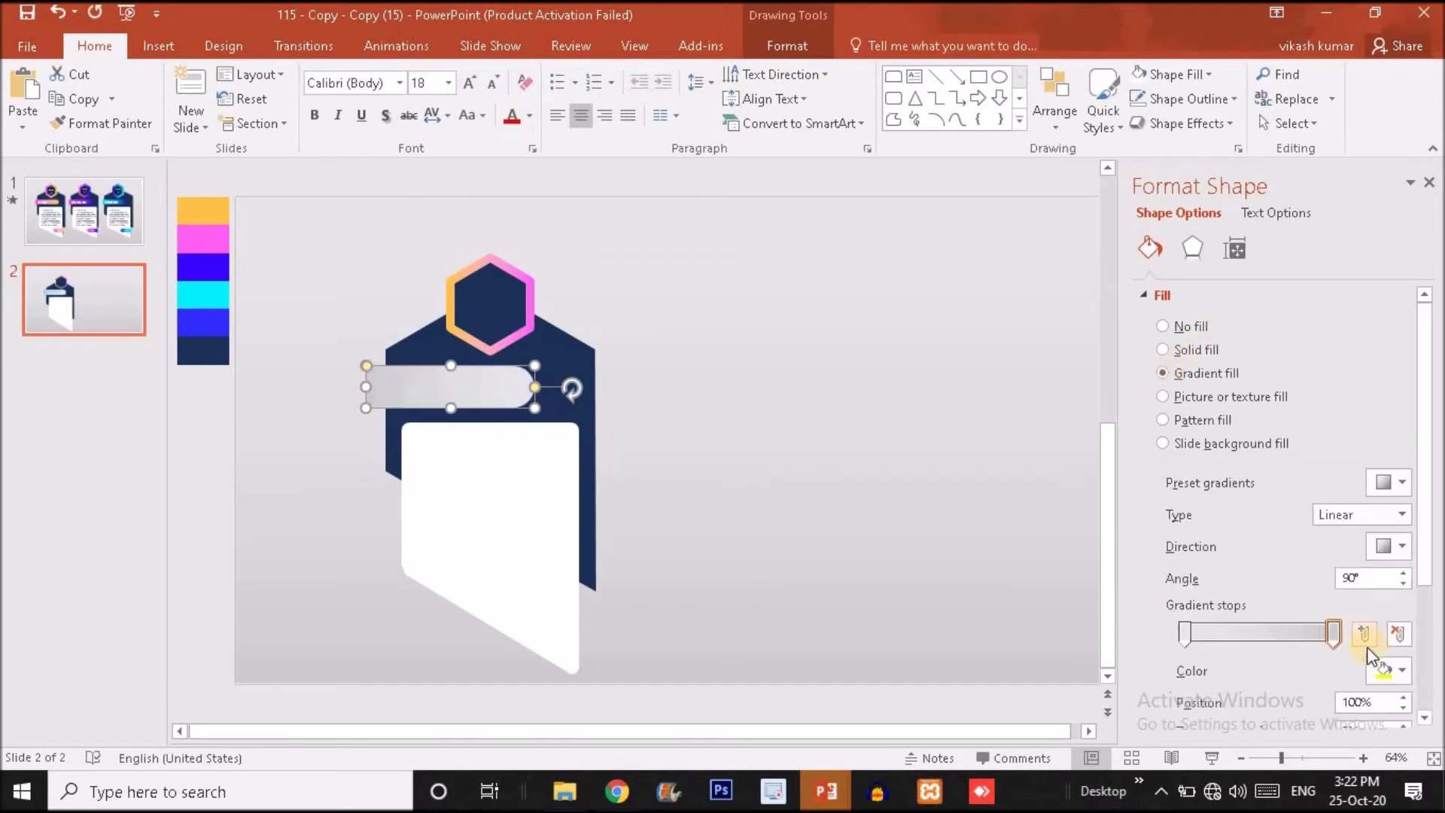
pyautogui.click(1403, 672)
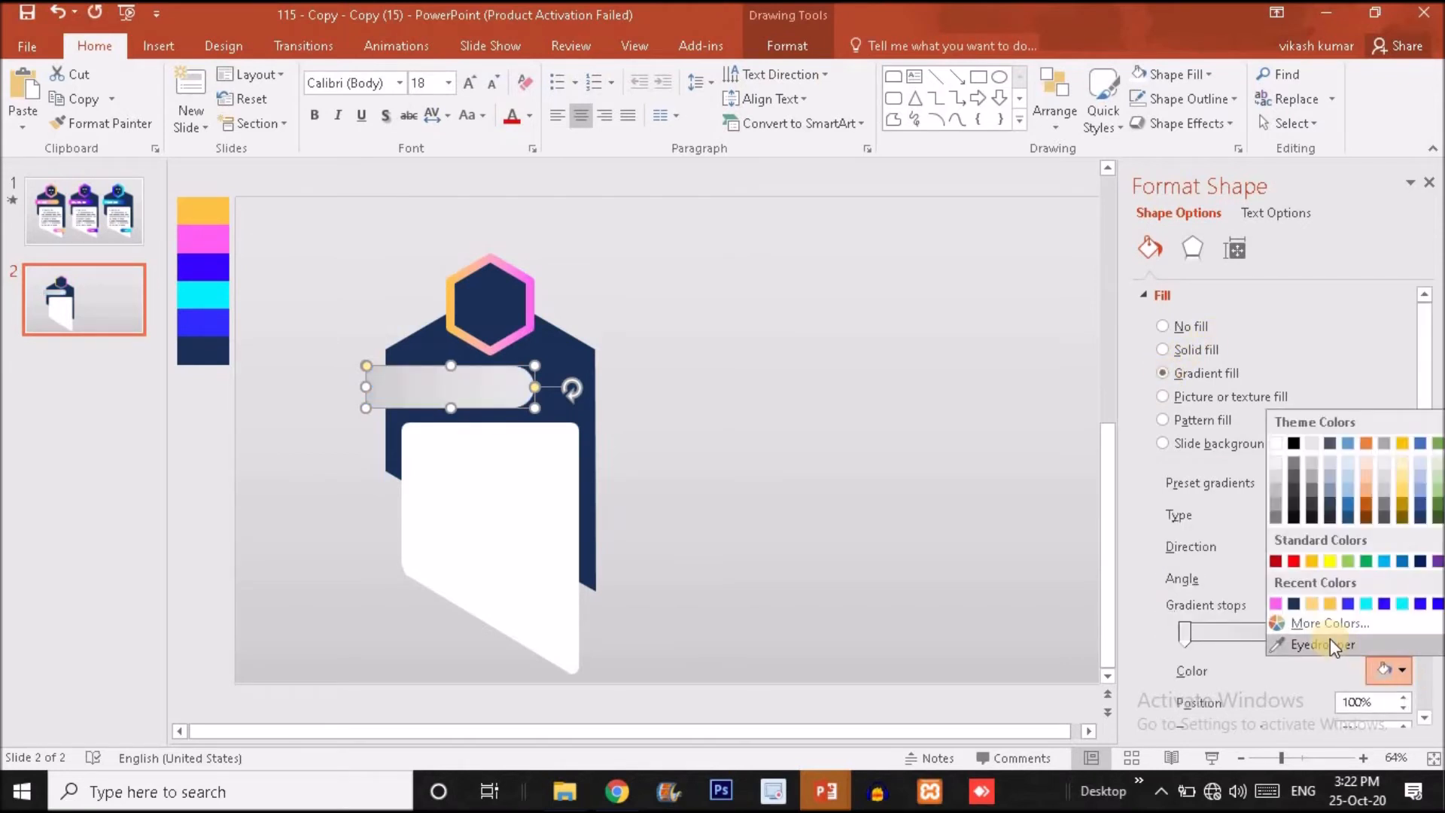
pyautogui.click(1277, 605)
pyautogui.click(1186, 635)
pyautogui.click(1389, 670)
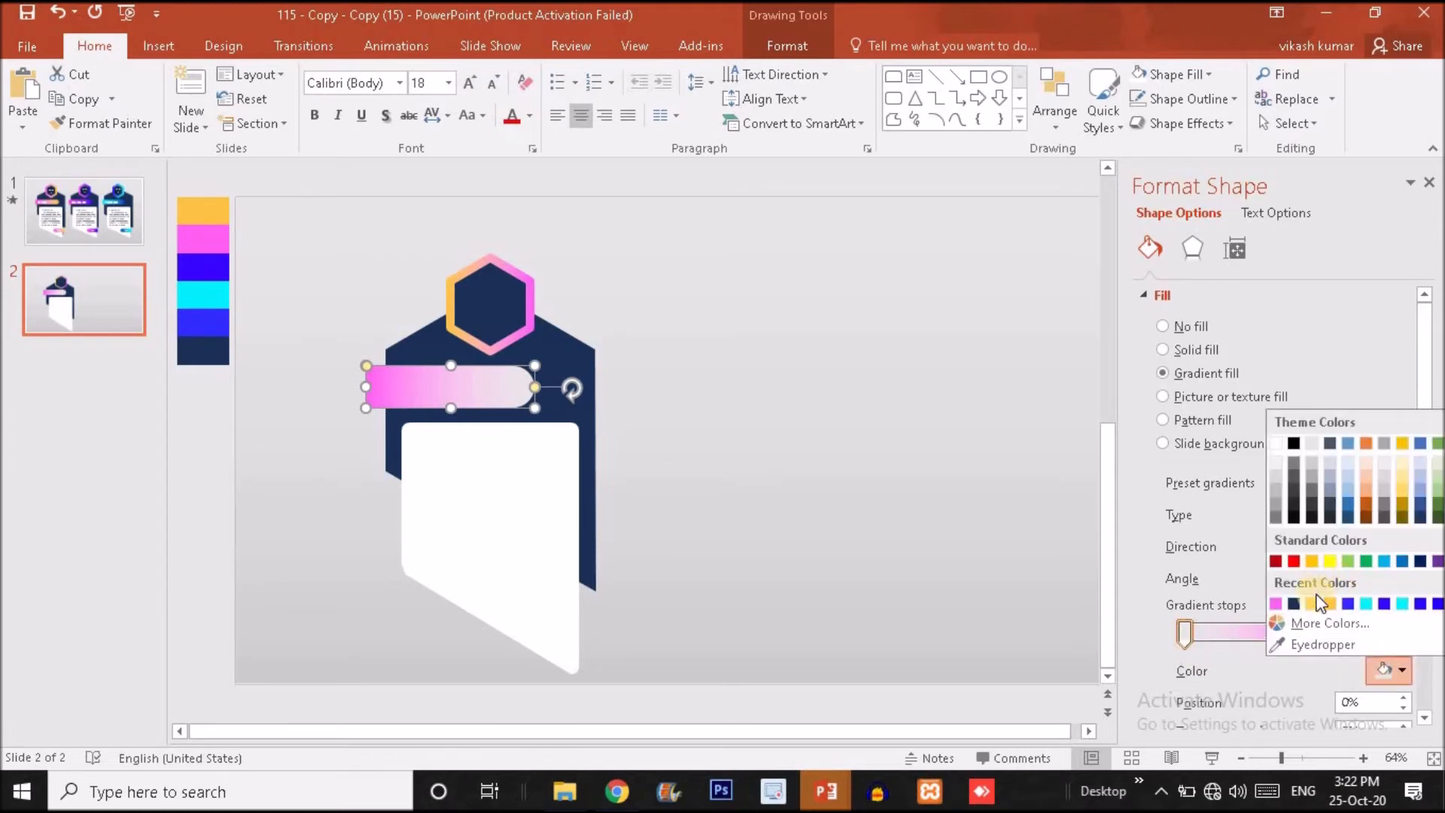
pyautogui.click(1331, 604)
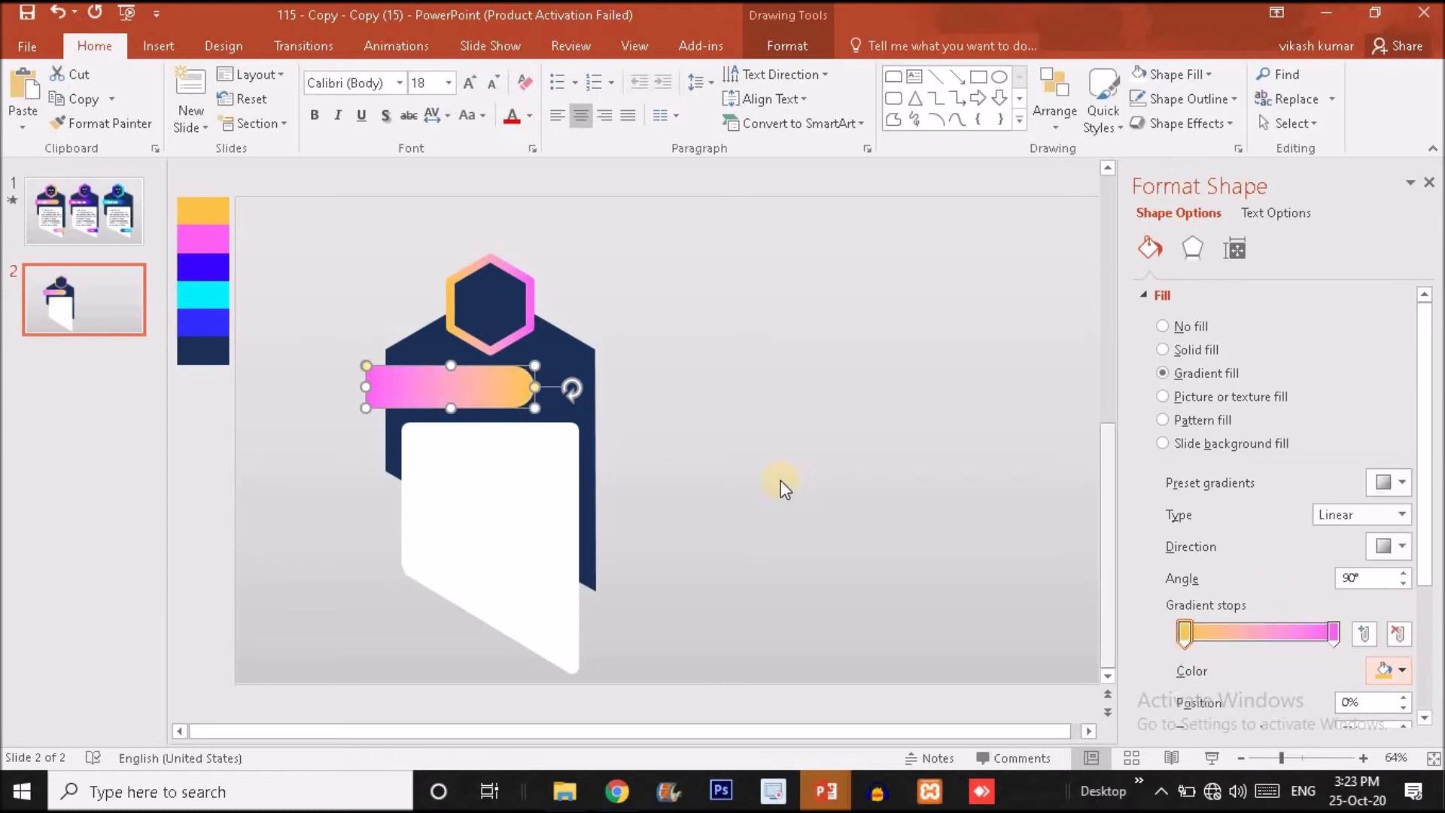
pyautogui.click(751, 350)
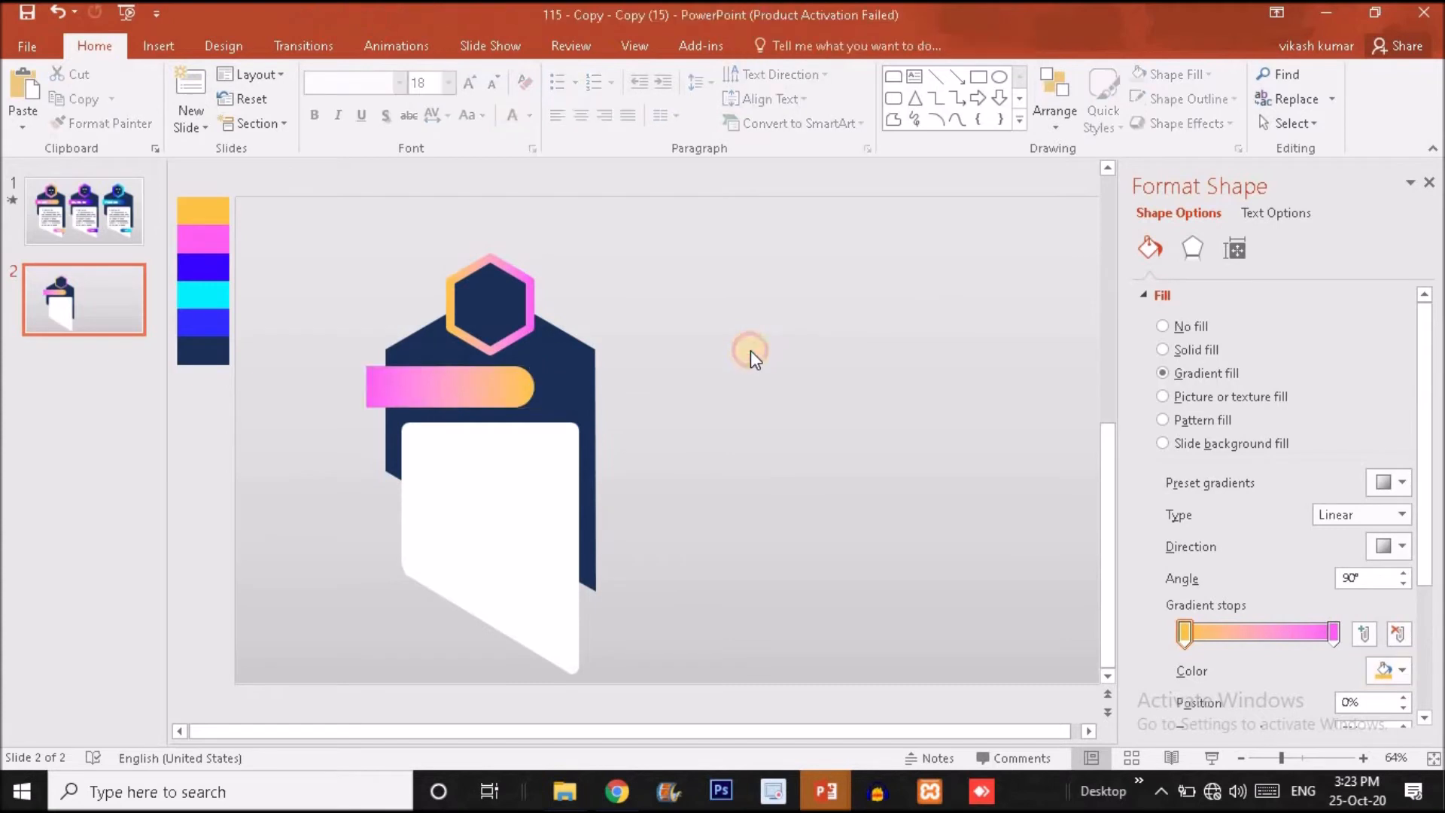
pyautogui.moveTo(478, 385); pyautogui.dragTo(483, 384)
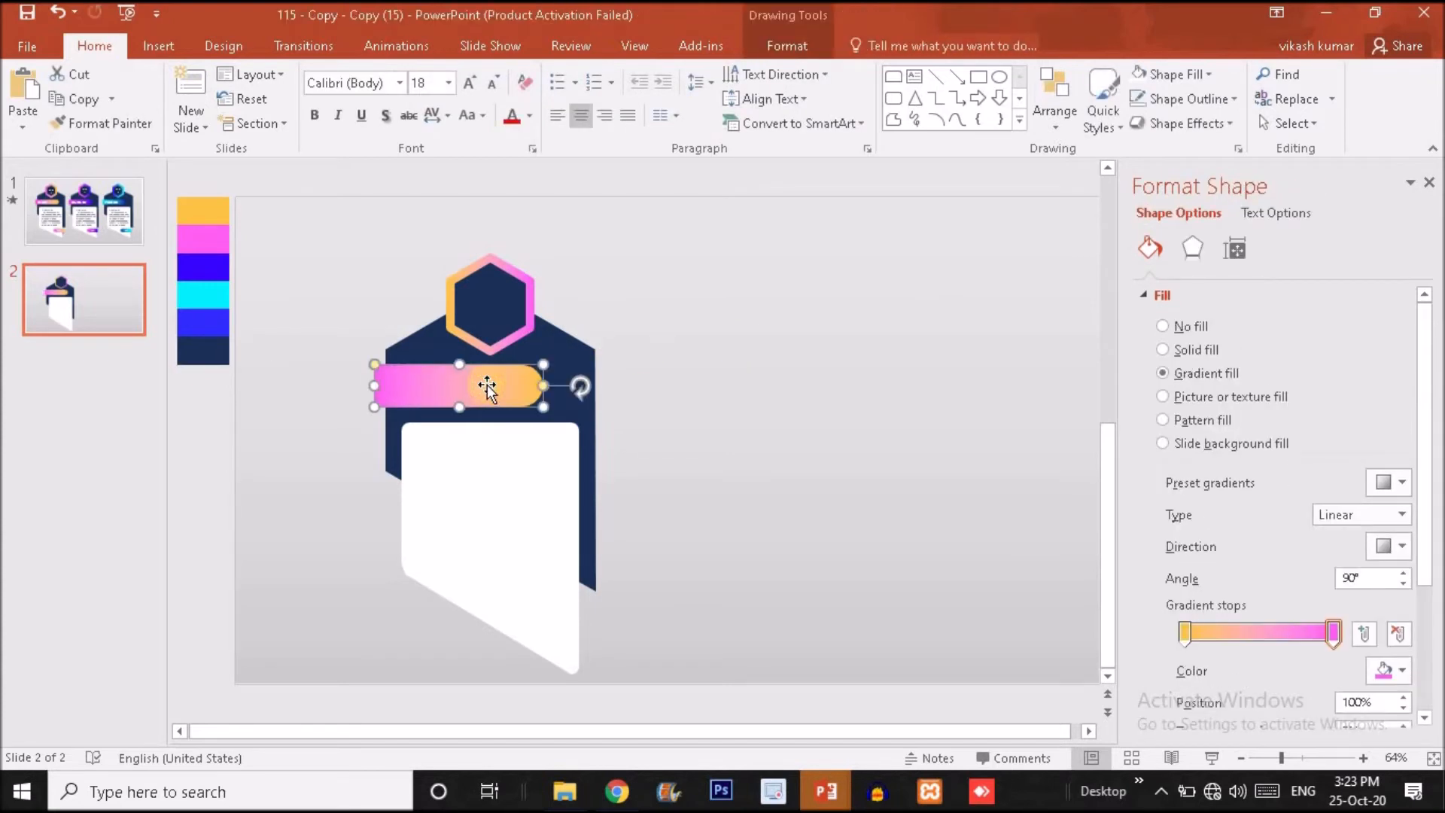
# Draw a small right triangle about 0.29 by 0.61 inches beside the card and remove its outline.
pyautogui.click(156, 46)
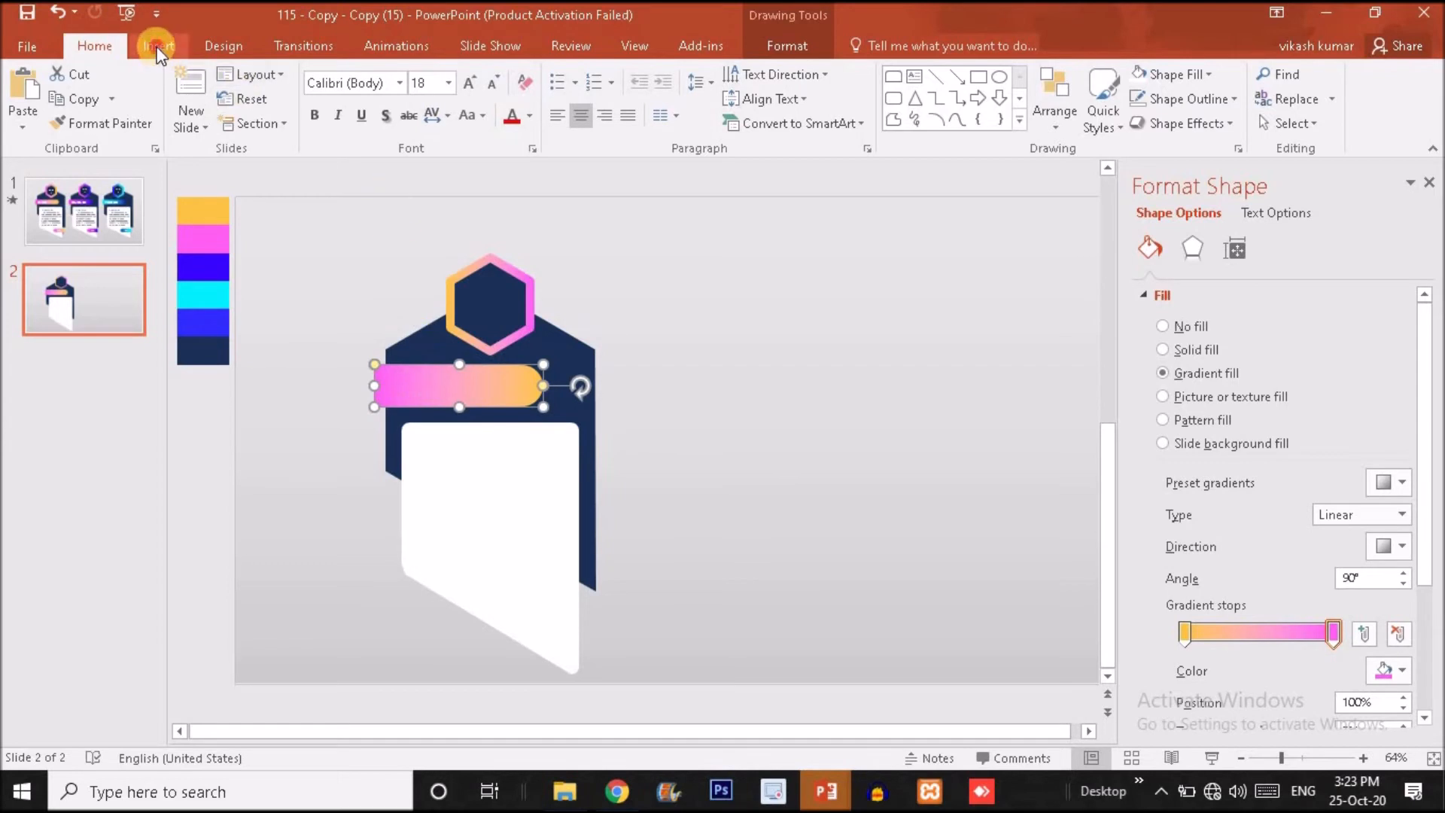
pyautogui.click(352, 102)
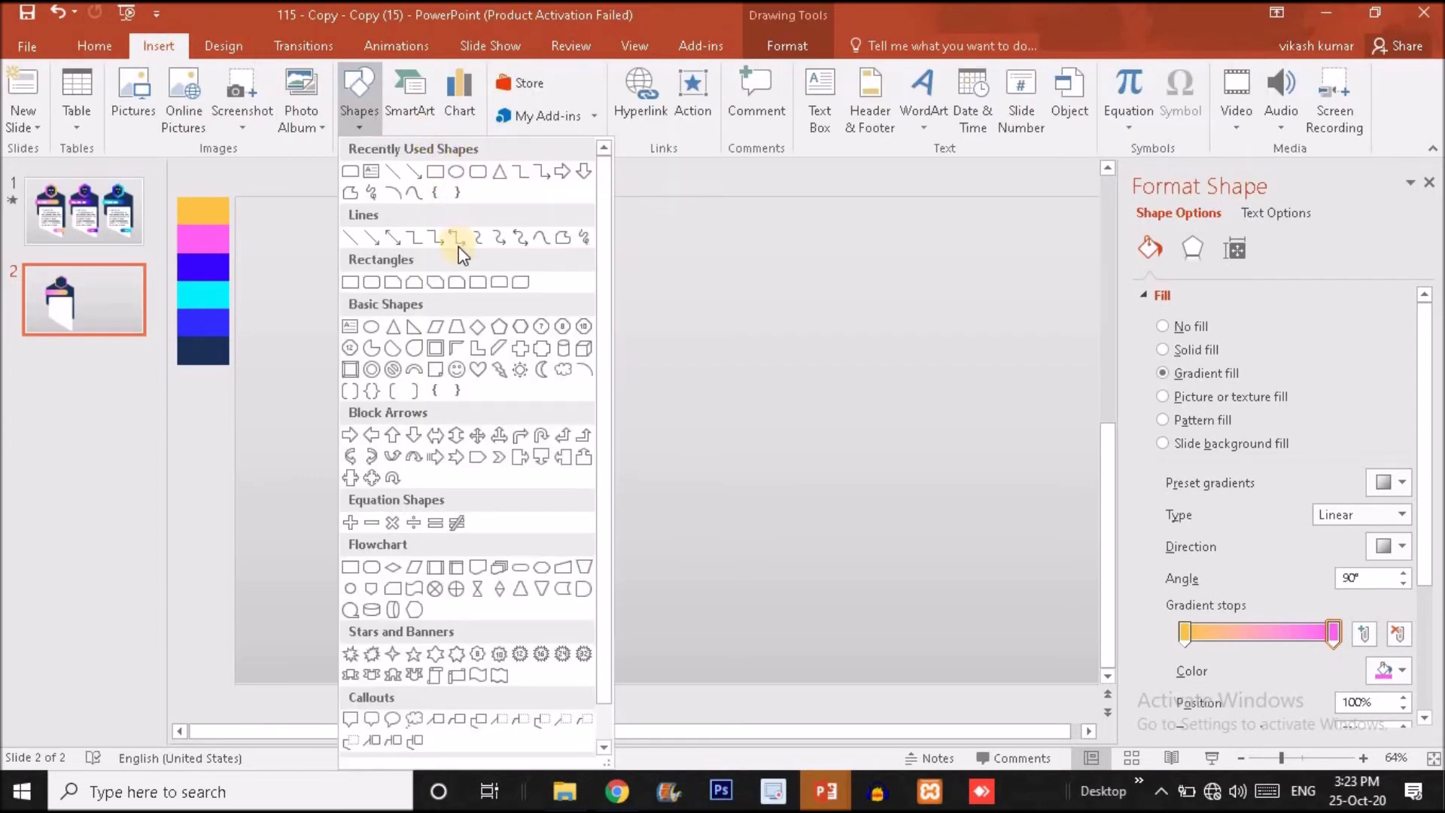
pyautogui.click(413, 326)
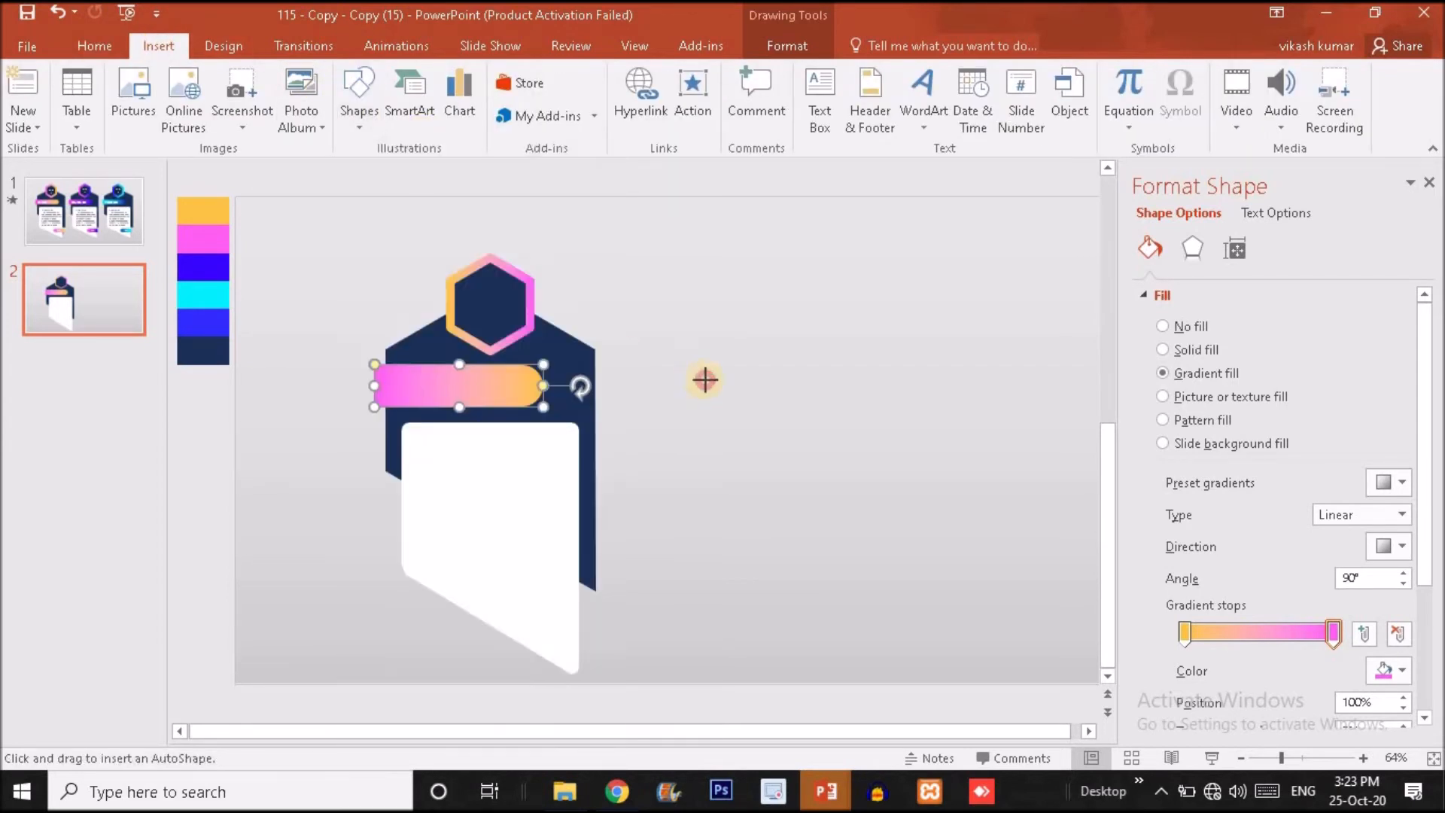
pyautogui.moveTo(694, 381); pyautogui.dragTo(742, 400)
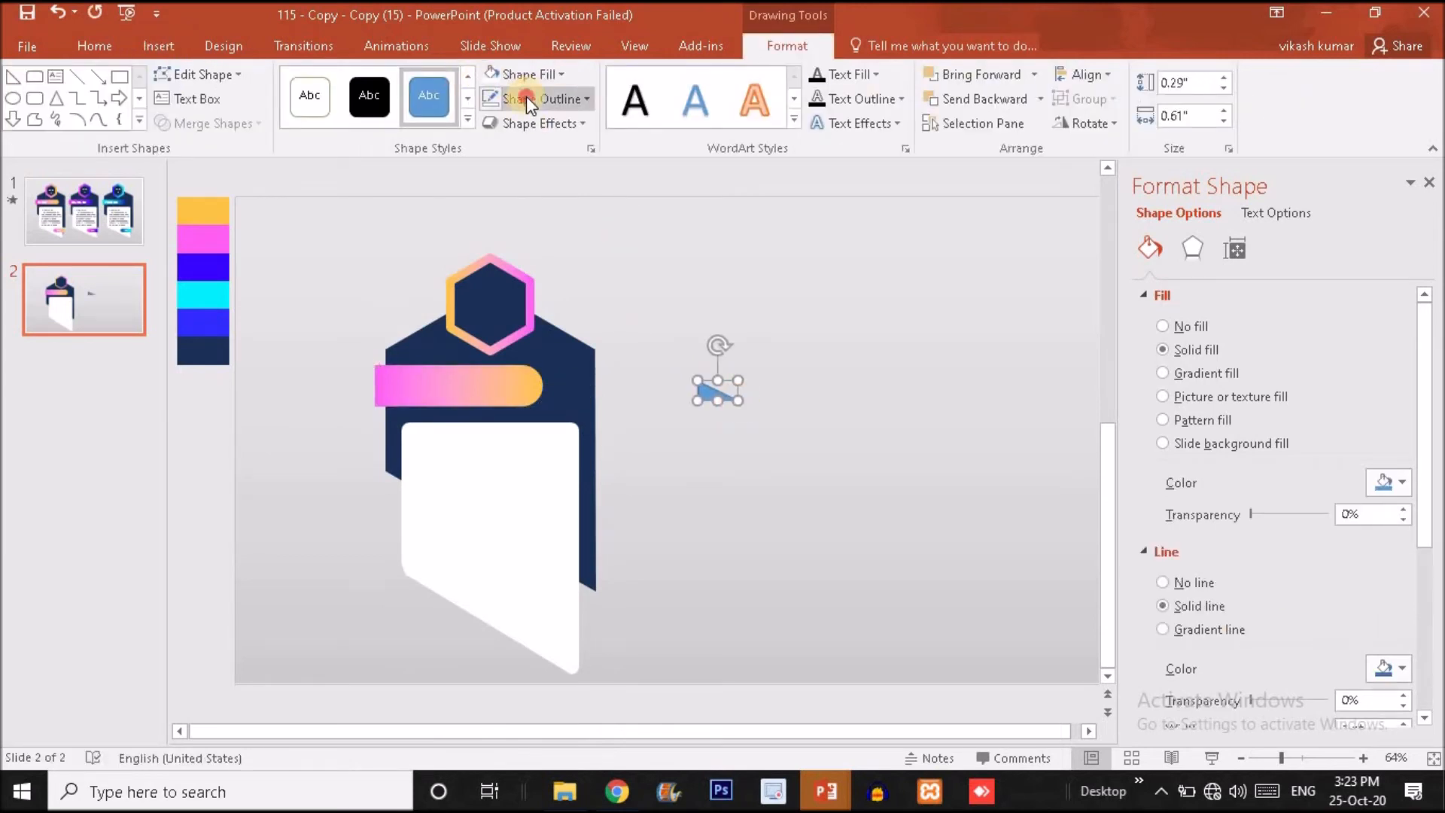
pyautogui.click(527, 96)
pyautogui.click(561, 328)
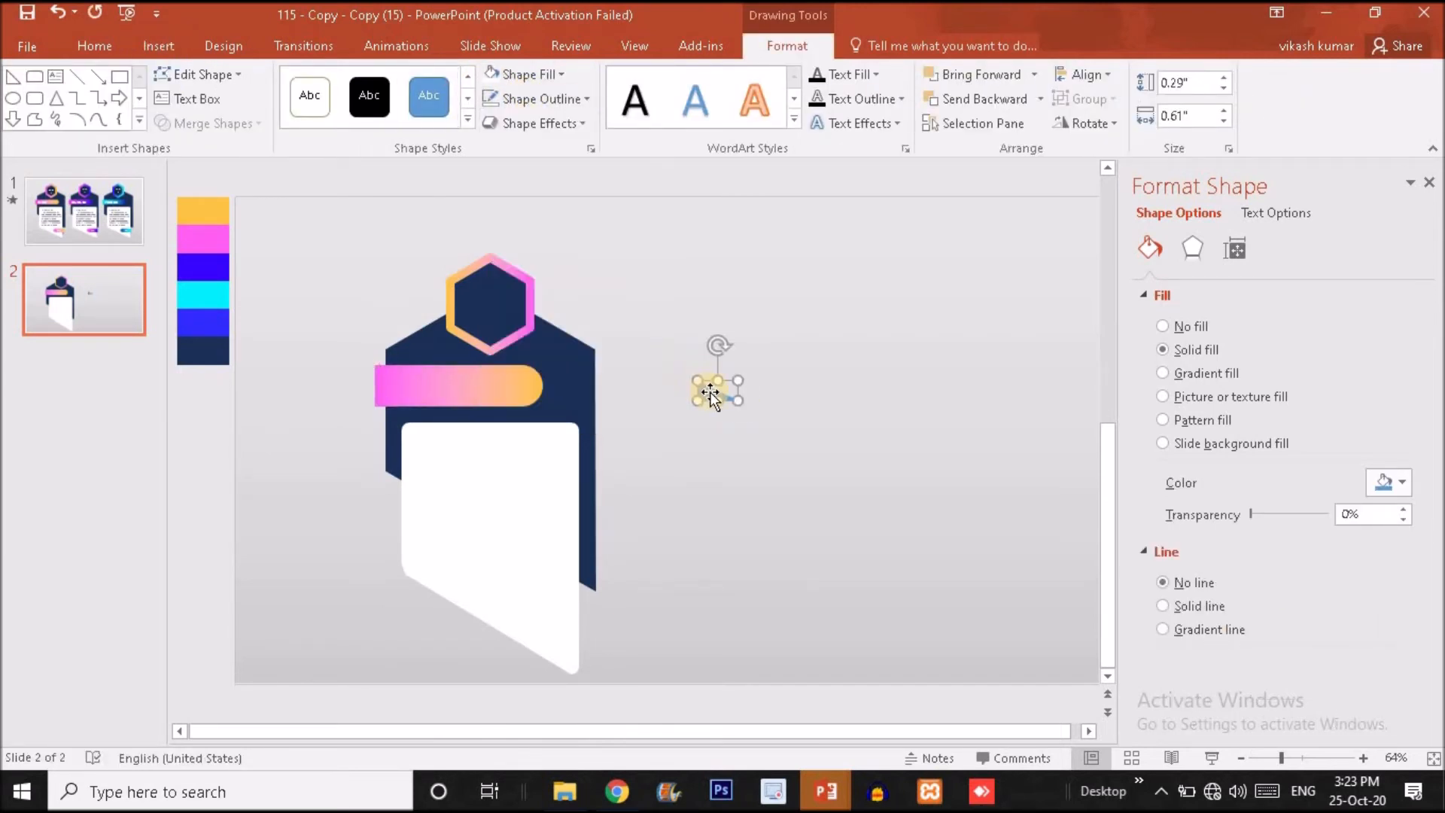
# Flip the triangle so its right angle is at the upper right, and fit it at about 0.14 by 0.15 inches under the banner's left overhang.
pyautogui.click(1081, 122)
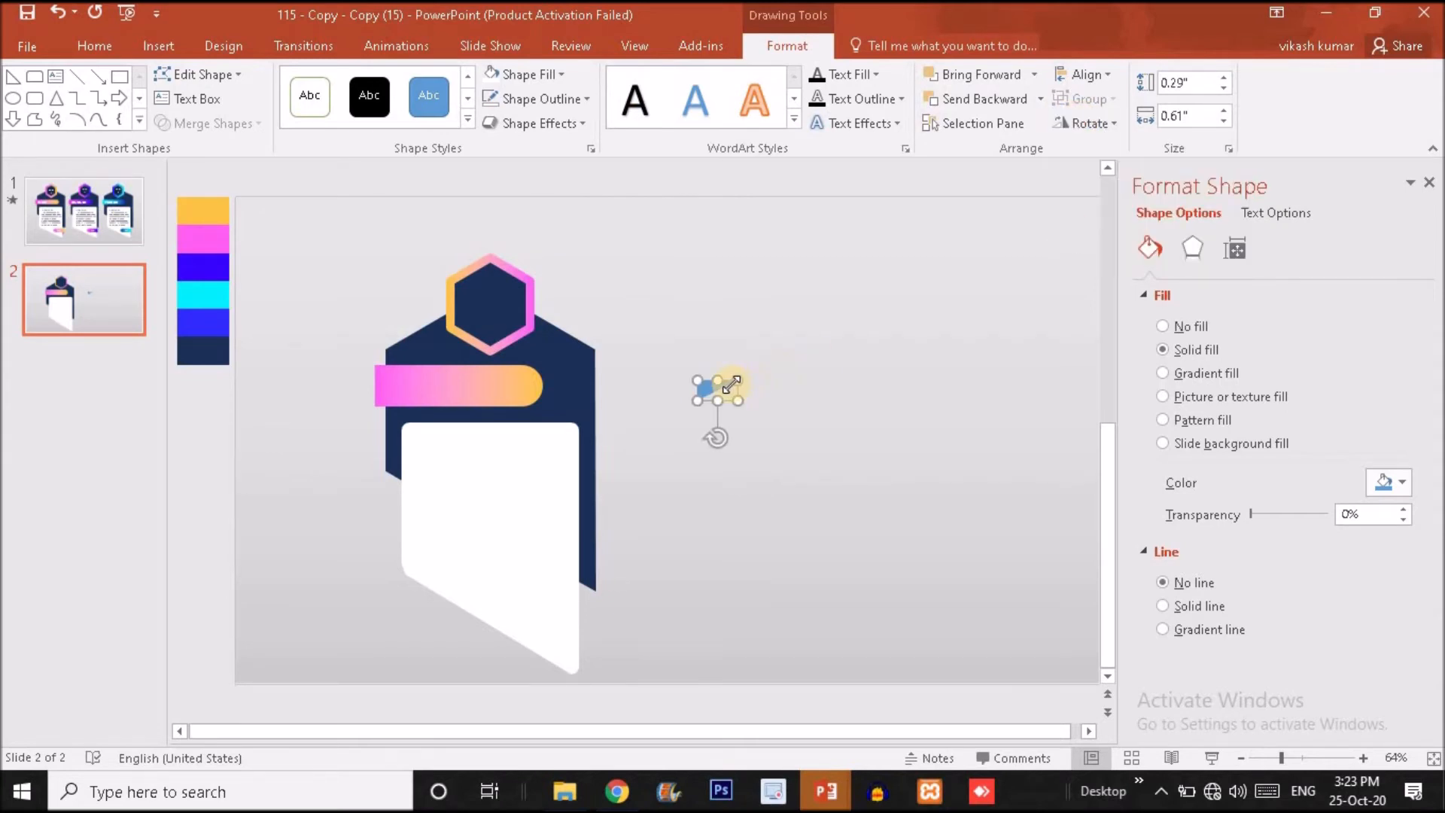
pyautogui.click(1088, 132)
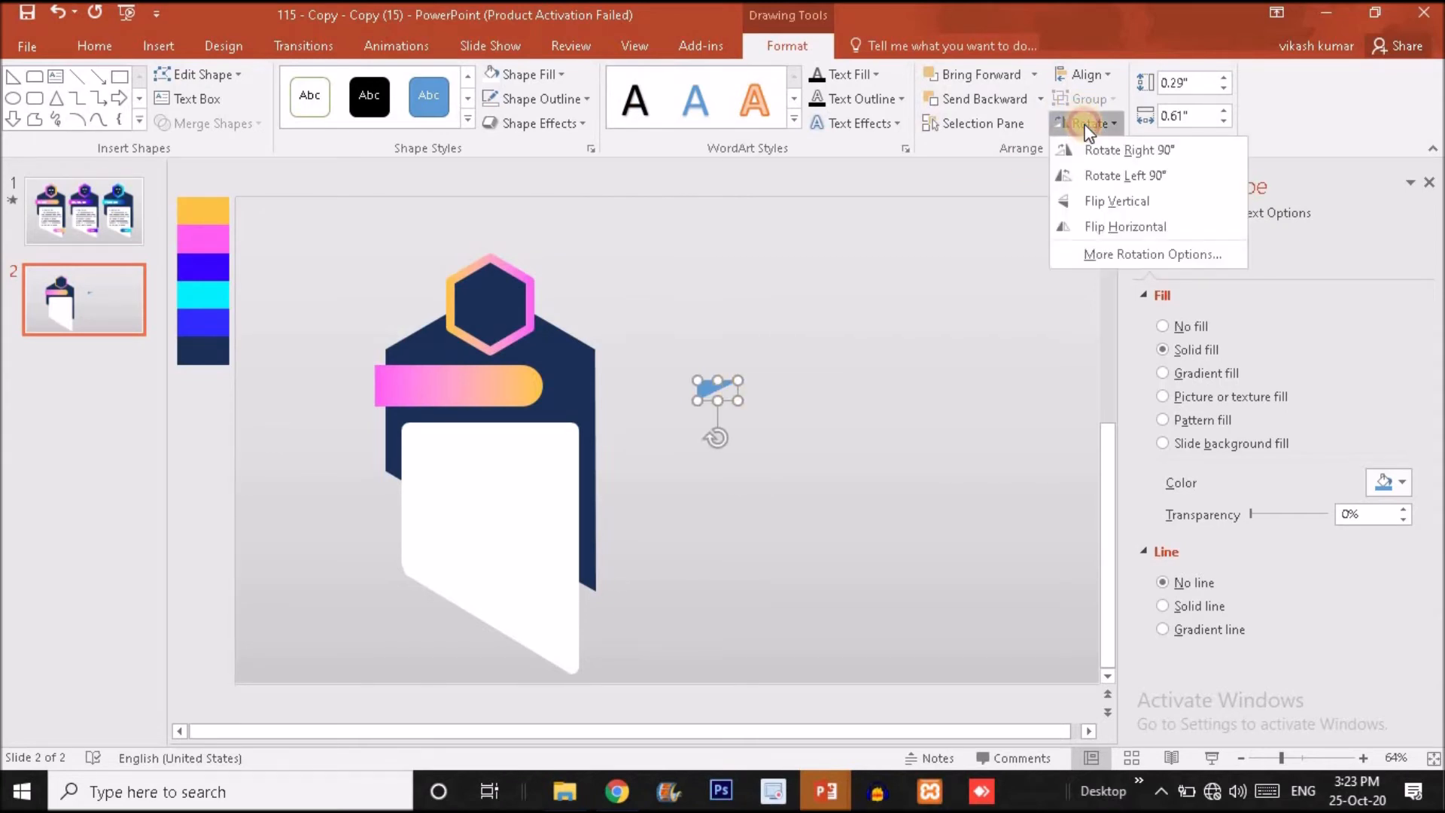
pyautogui.click(1136, 219)
pyautogui.moveTo(716, 388); pyautogui.dragTo(354, 414)
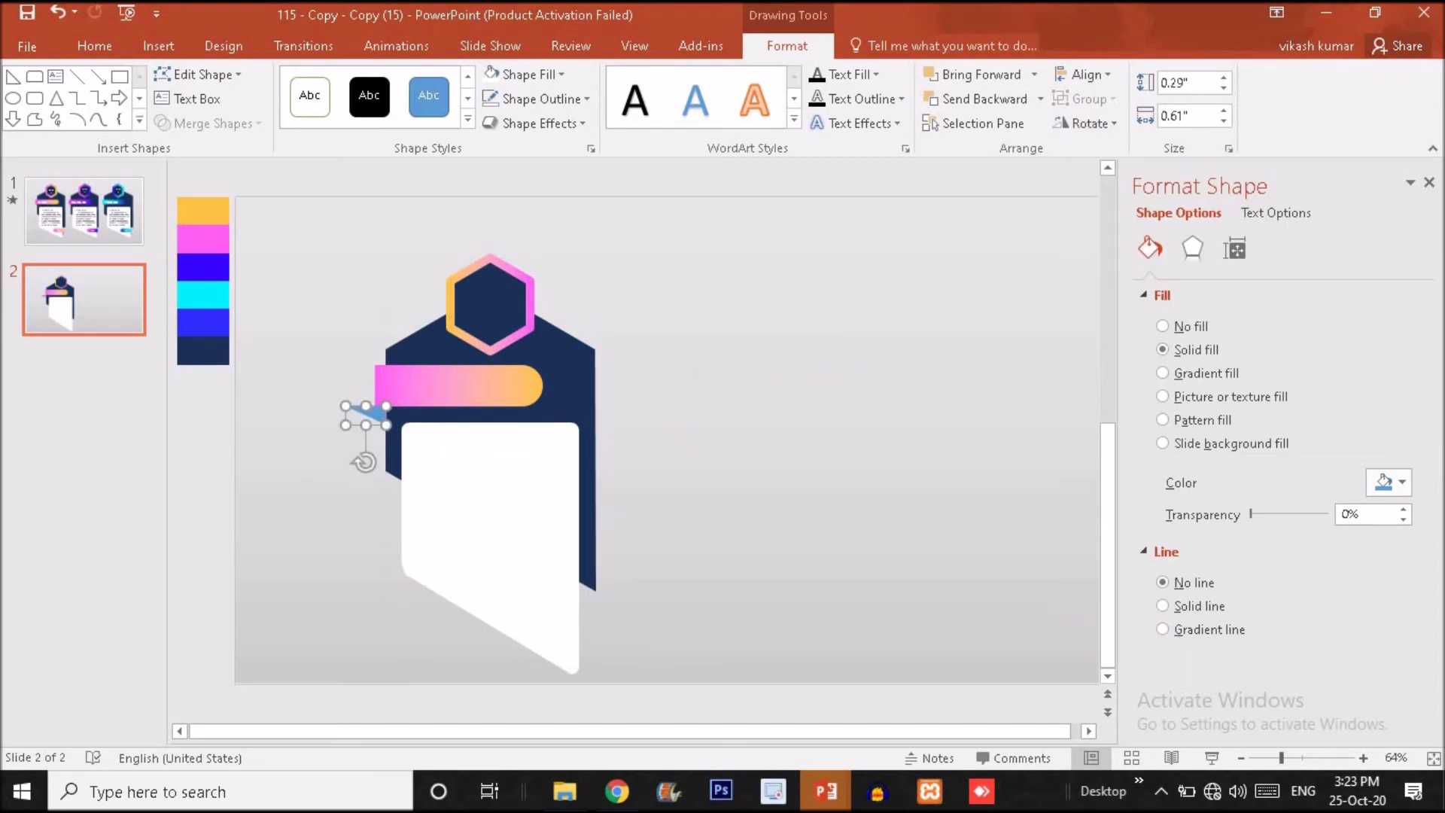
pyautogui.click(1316, 757)
pyautogui.moveTo(585, 435); pyautogui.dragTo(673, 440)
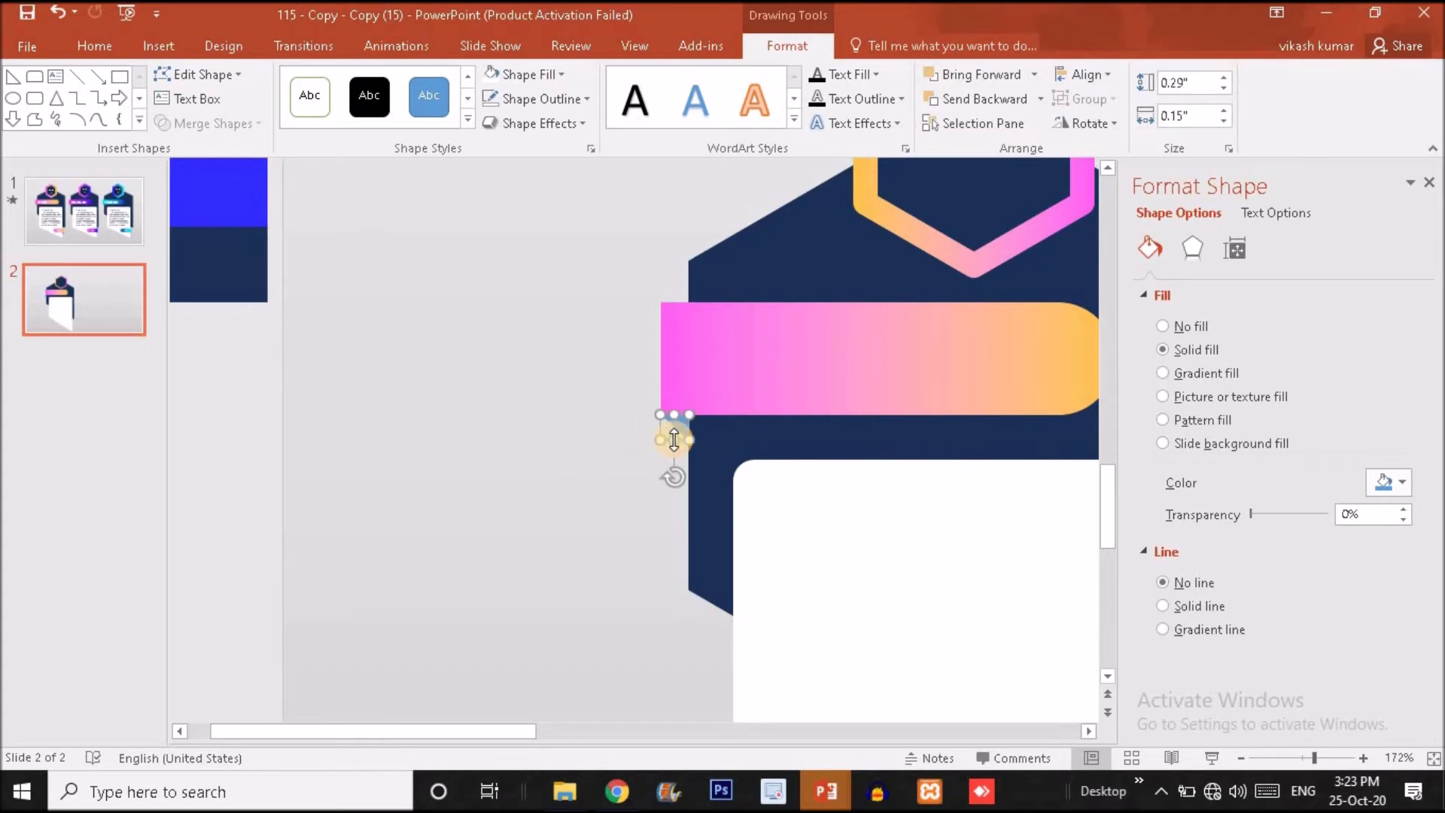
# Fill the fold triangle under the banner with the darkest gray of the white theme color, and go to slide 1 for comparison.
pyautogui.click(527, 74)
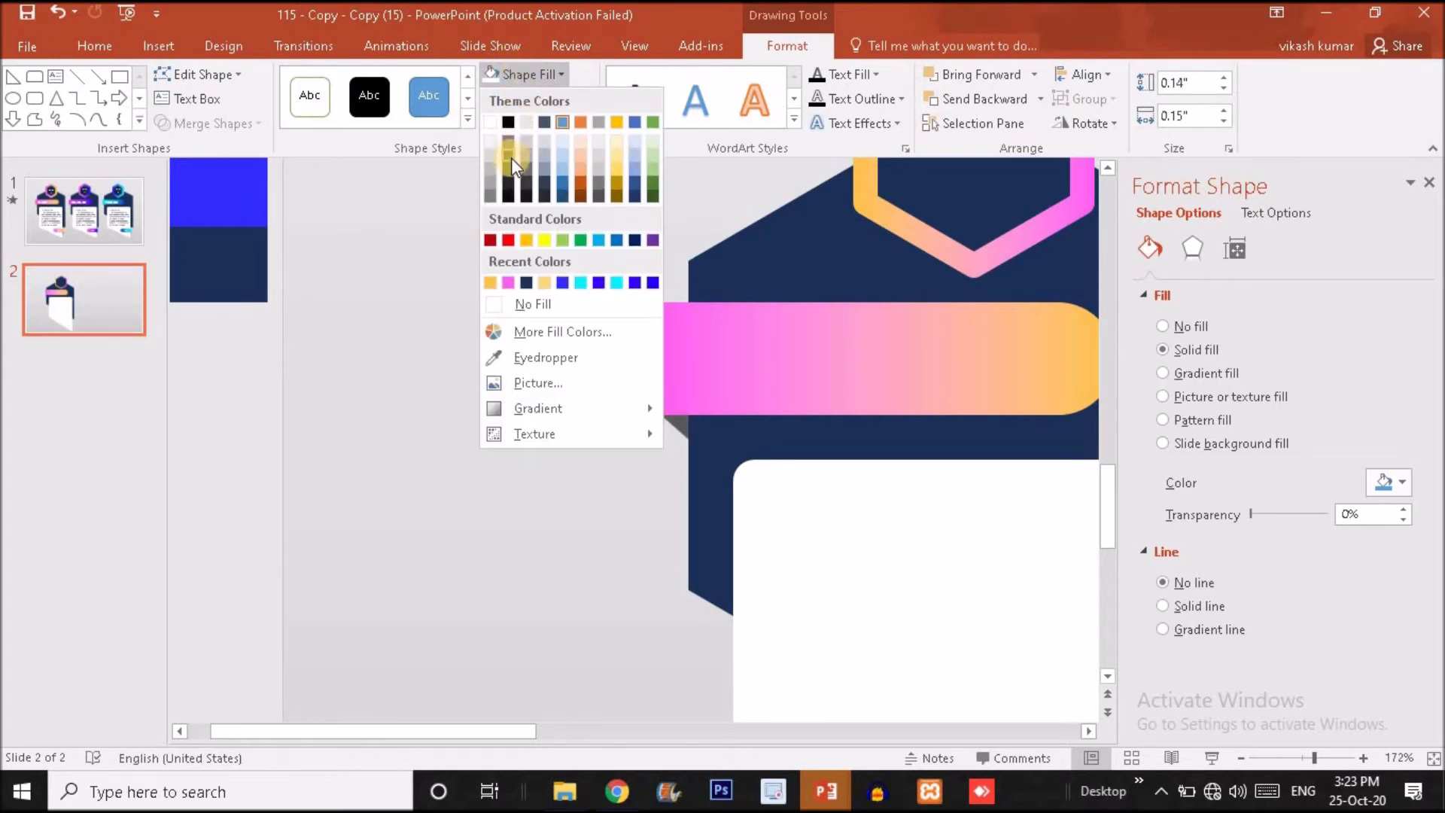
pyautogui.click(490, 196)
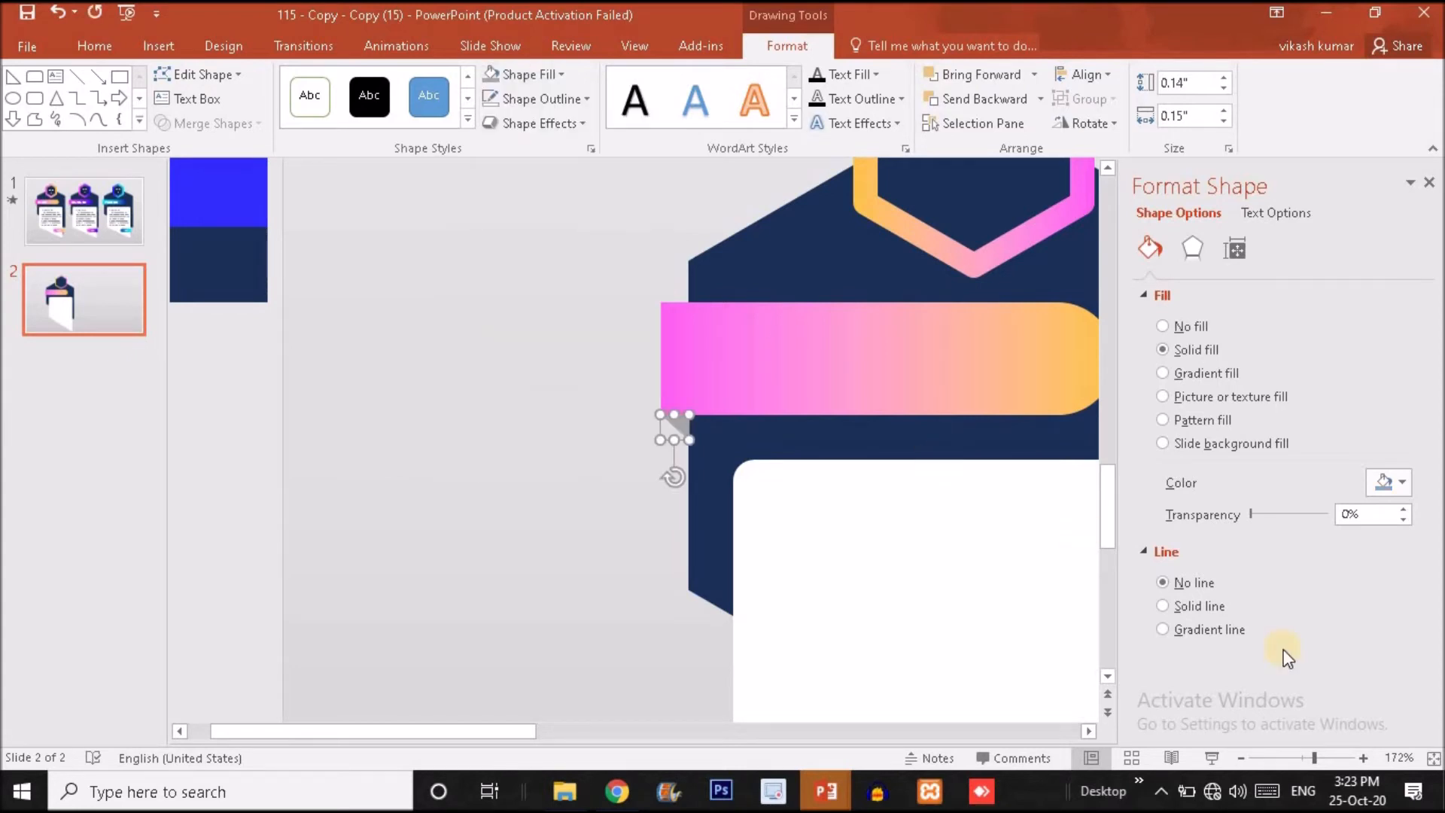
pyautogui.click(1291, 758)
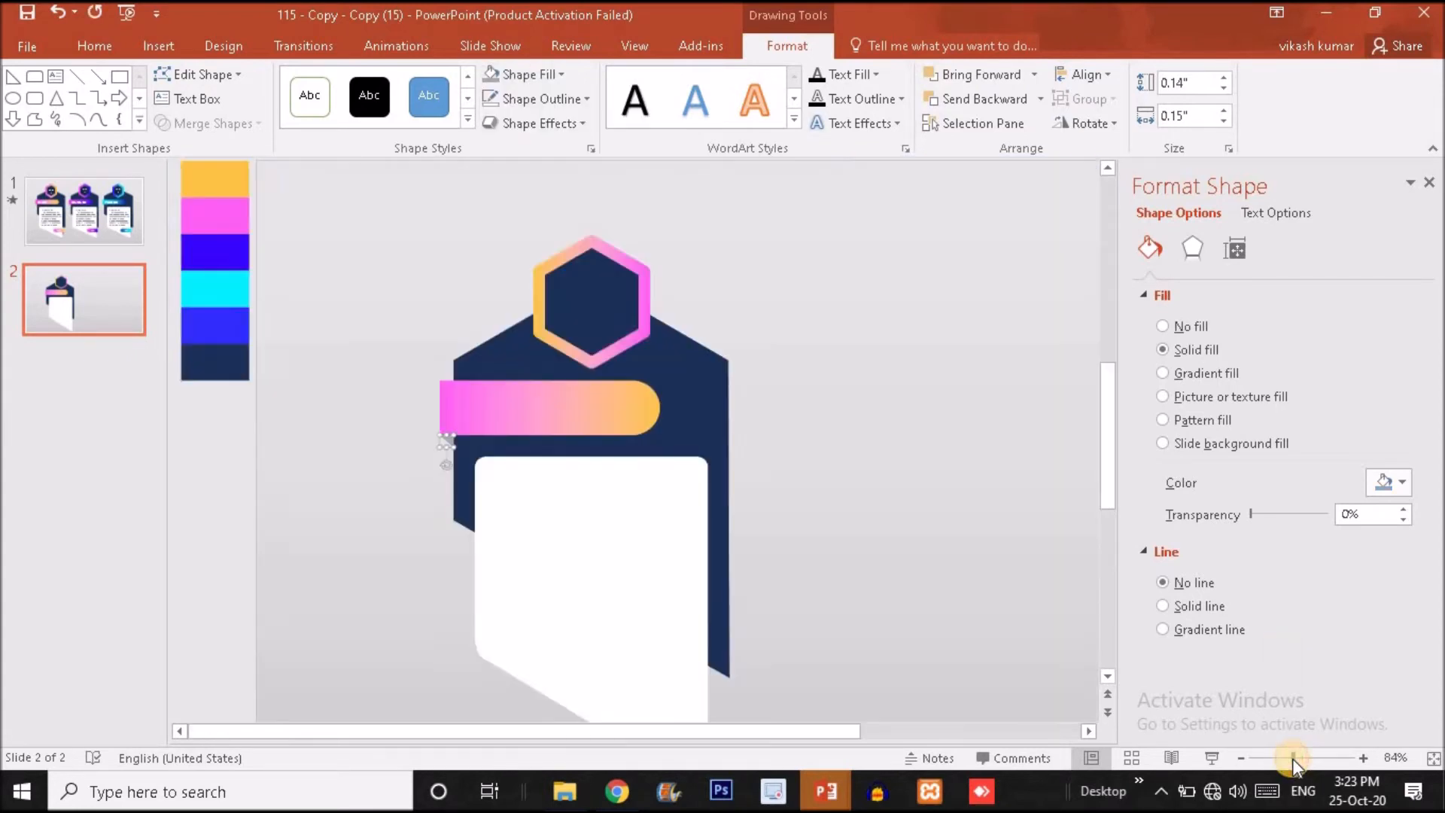
pyautogui.click(991, 593)
pyautogui.click(102, 209)
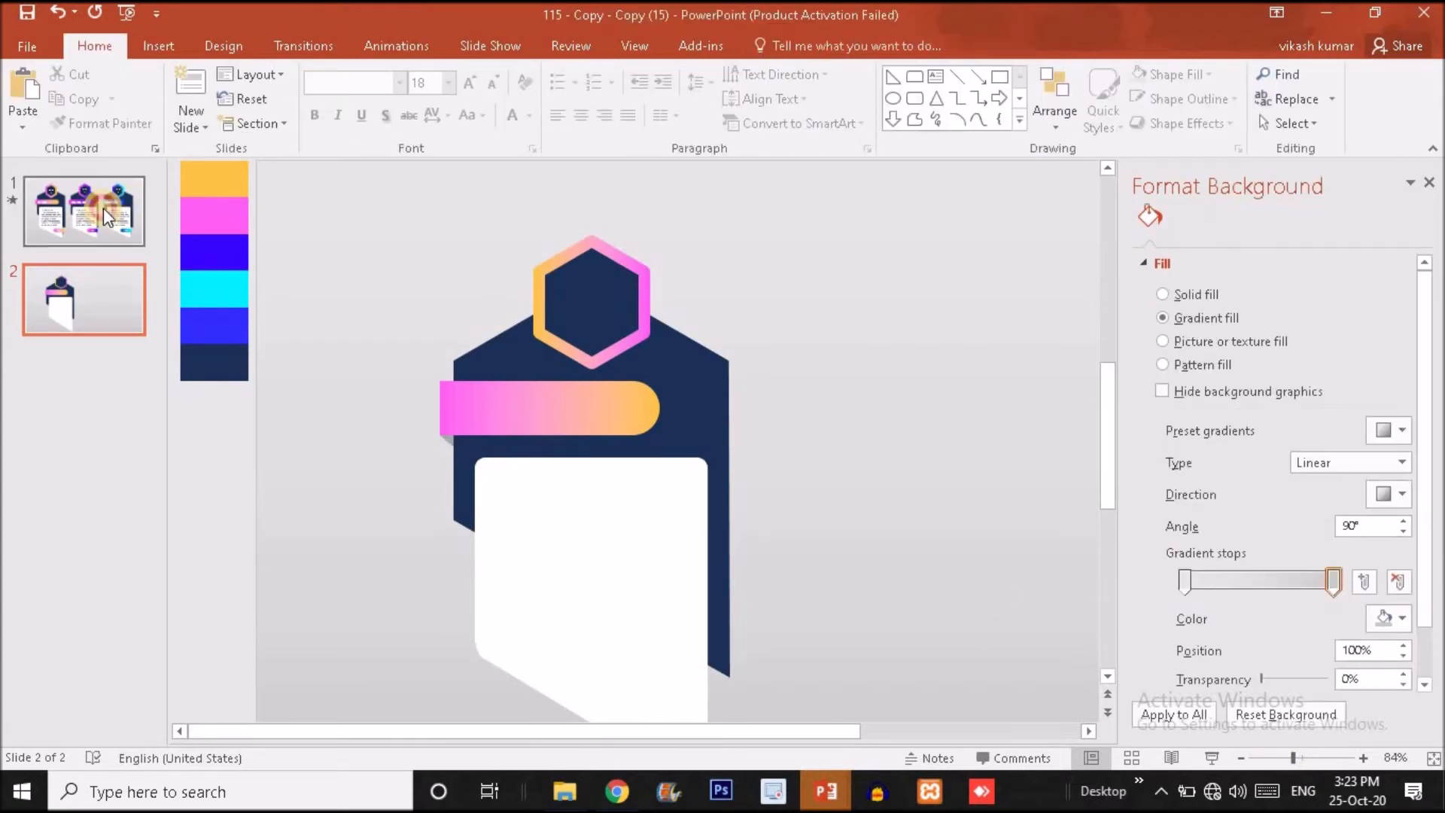